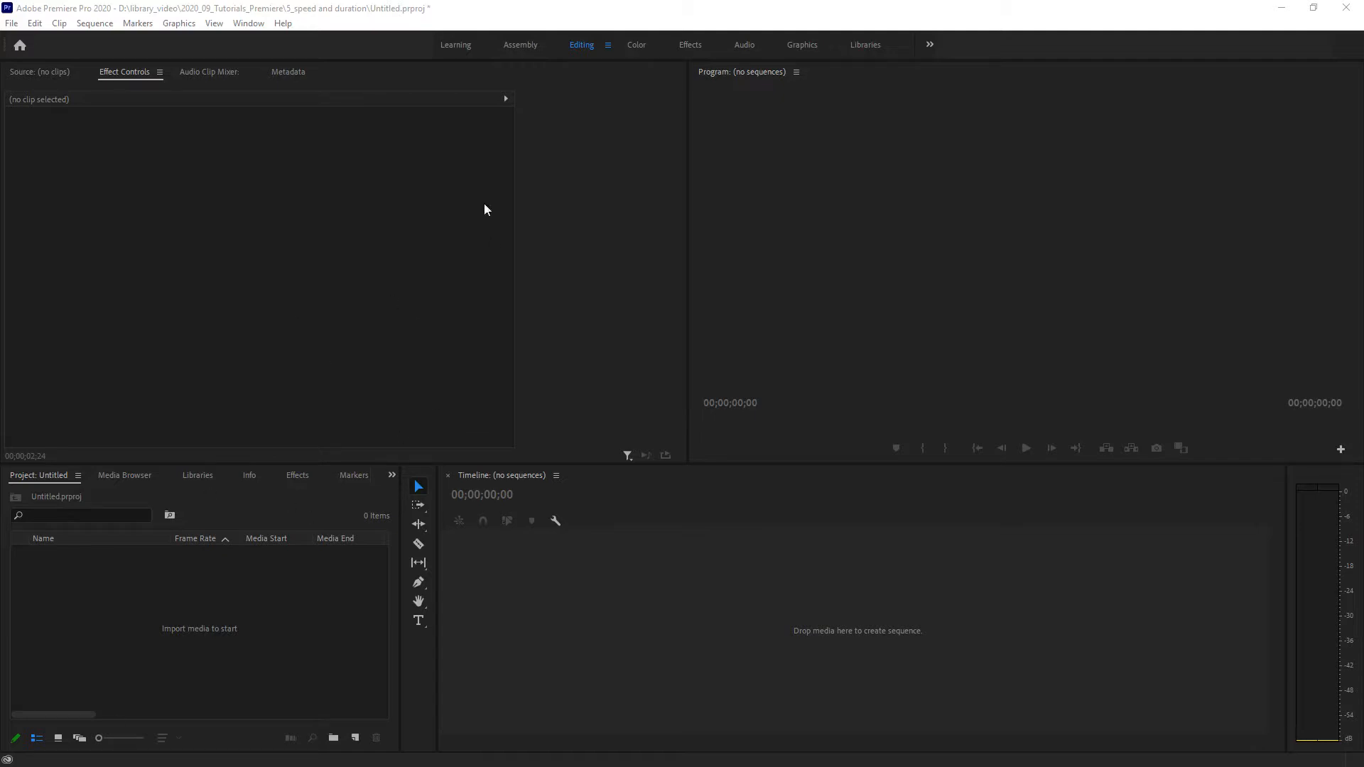
# Import nuts_pan_4k_30fps.mov, pouring_nuts_hd_120fps.mov and P1110216.MOV into the project
pyautogui.click(584, 46)
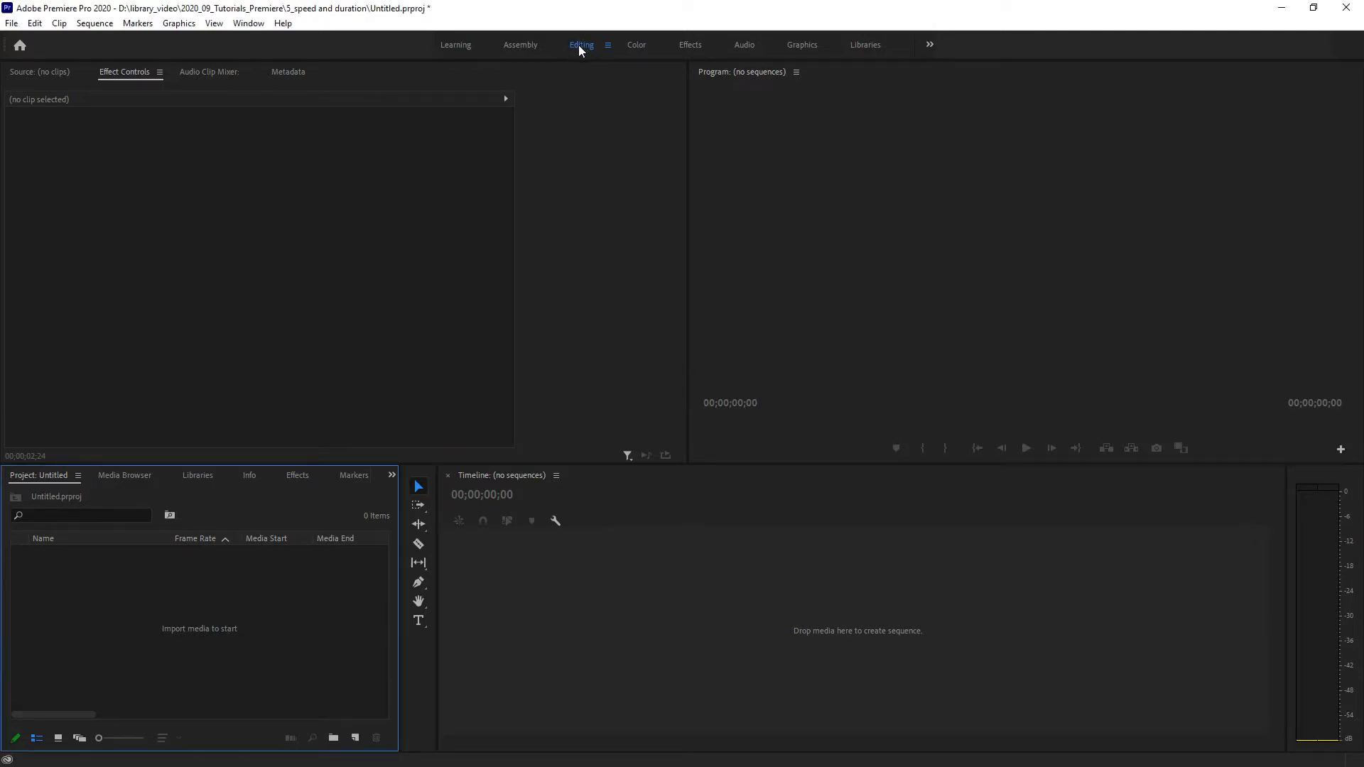
pyautogui.doubleClick(195, 598)
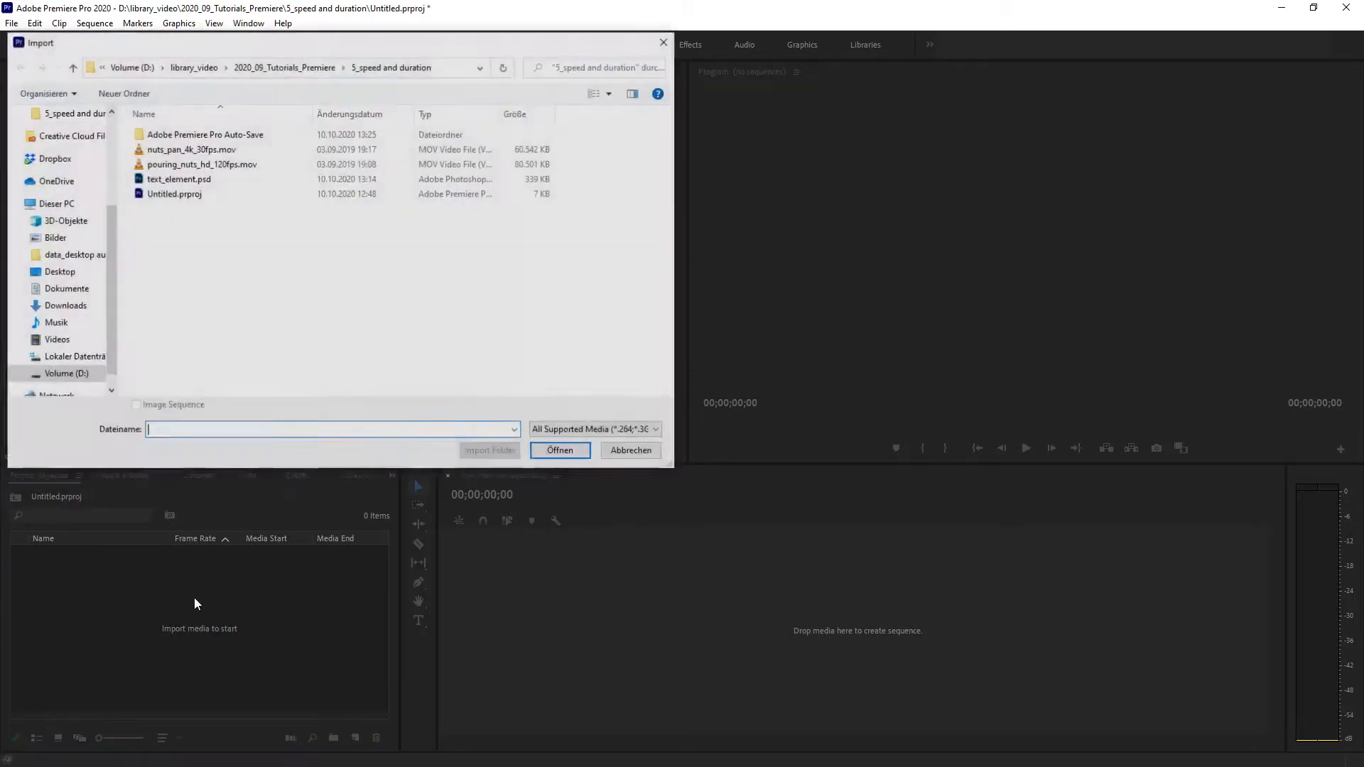
pyautogui.click(191, 149)
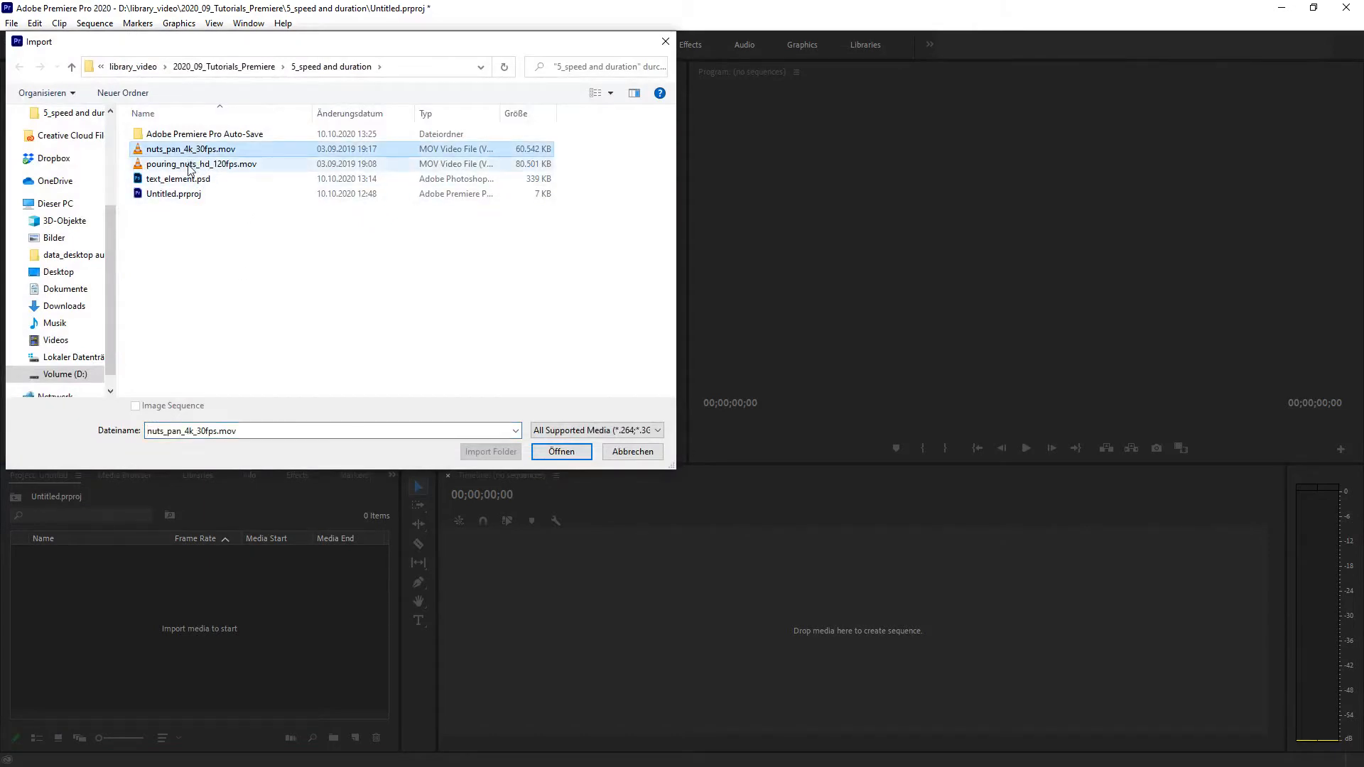
pyautogui.keyDown('shift'); pyautogui.click(191, 164); pyautogui.keyUp('shift')
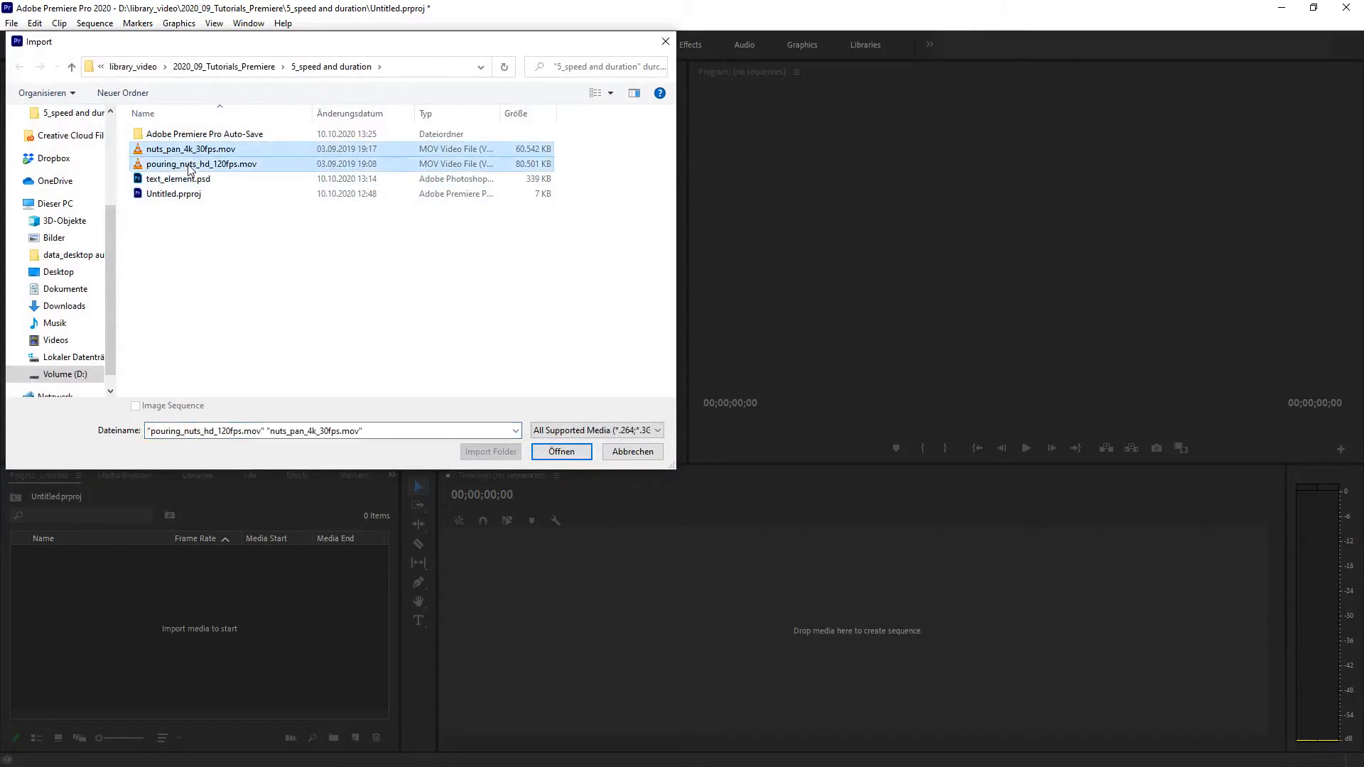
pyautogui.click(560, 452)
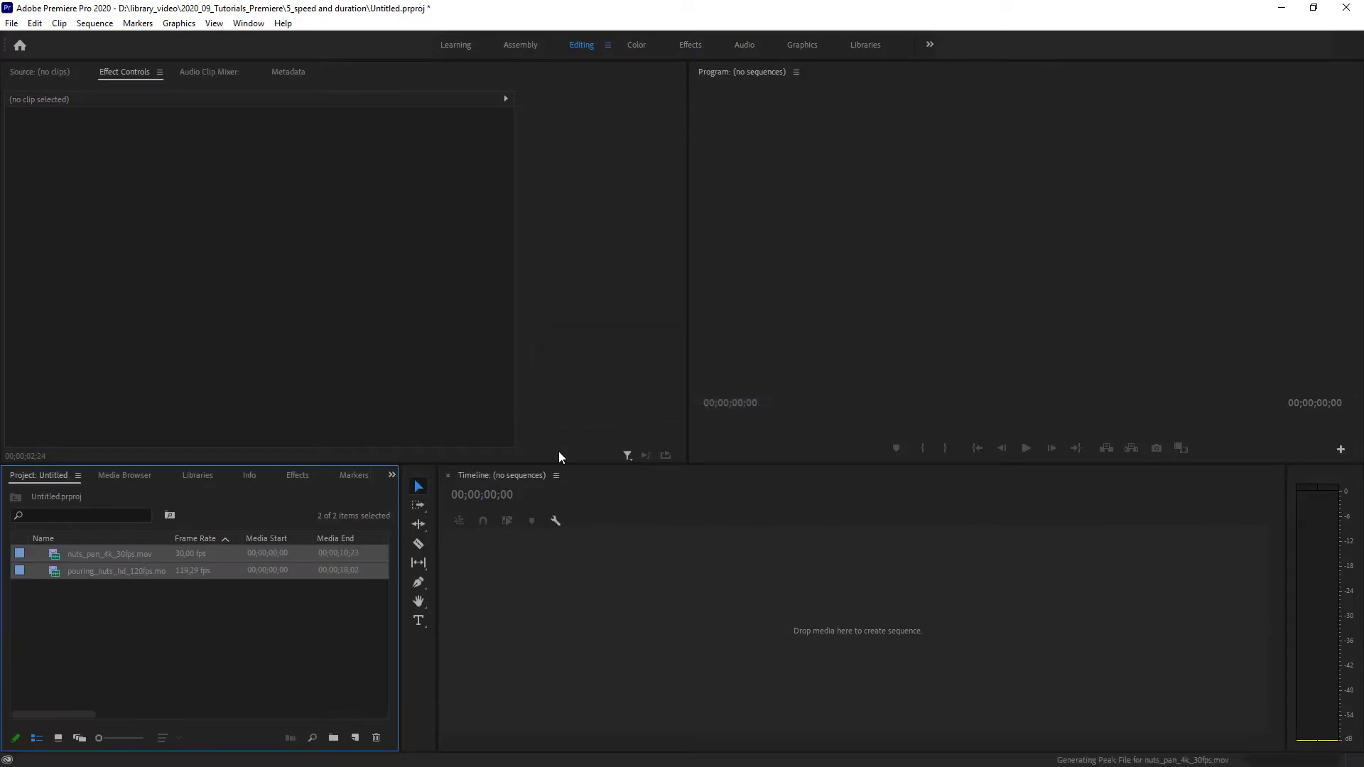
pyautogui.click(212, 679)
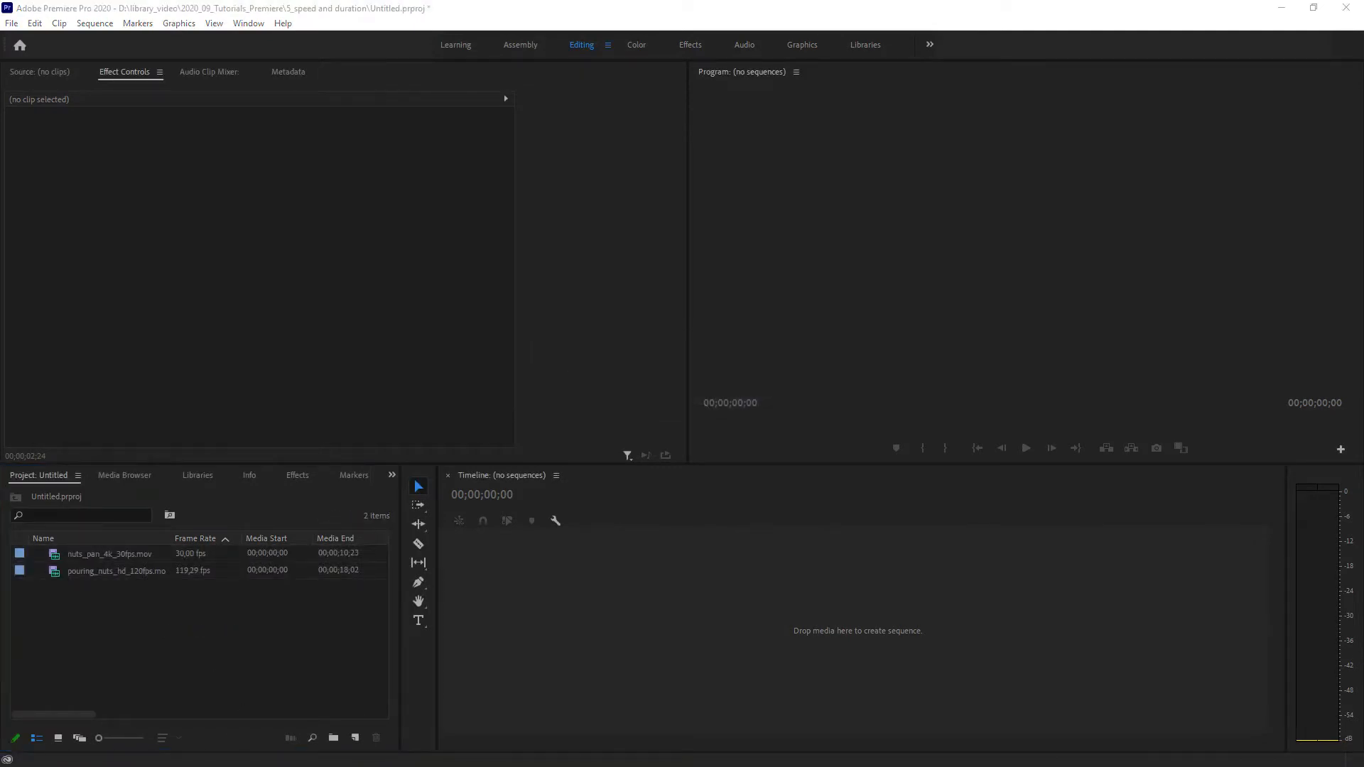
pyautogui.moveTo(213, 554); pyautogui.dragTo(186, 641)
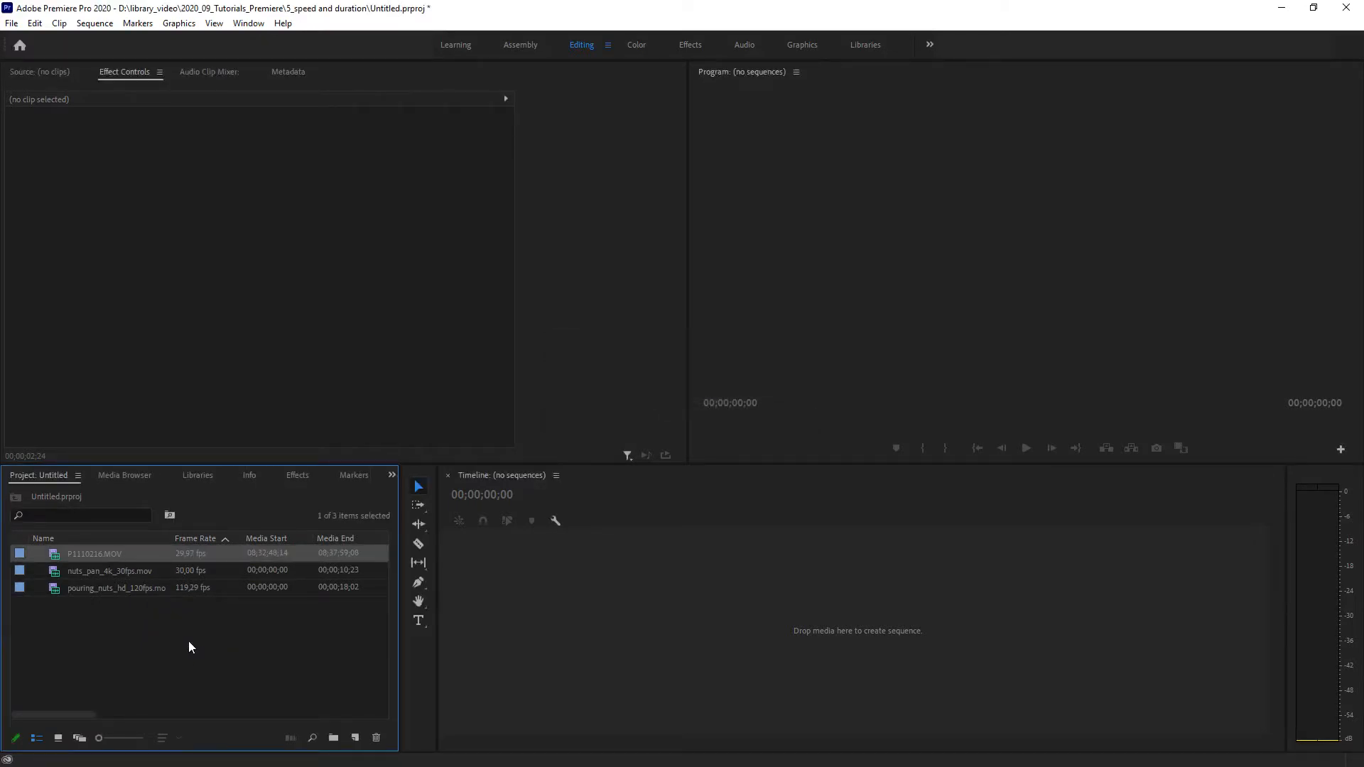
pyautogui.click(189, 640)
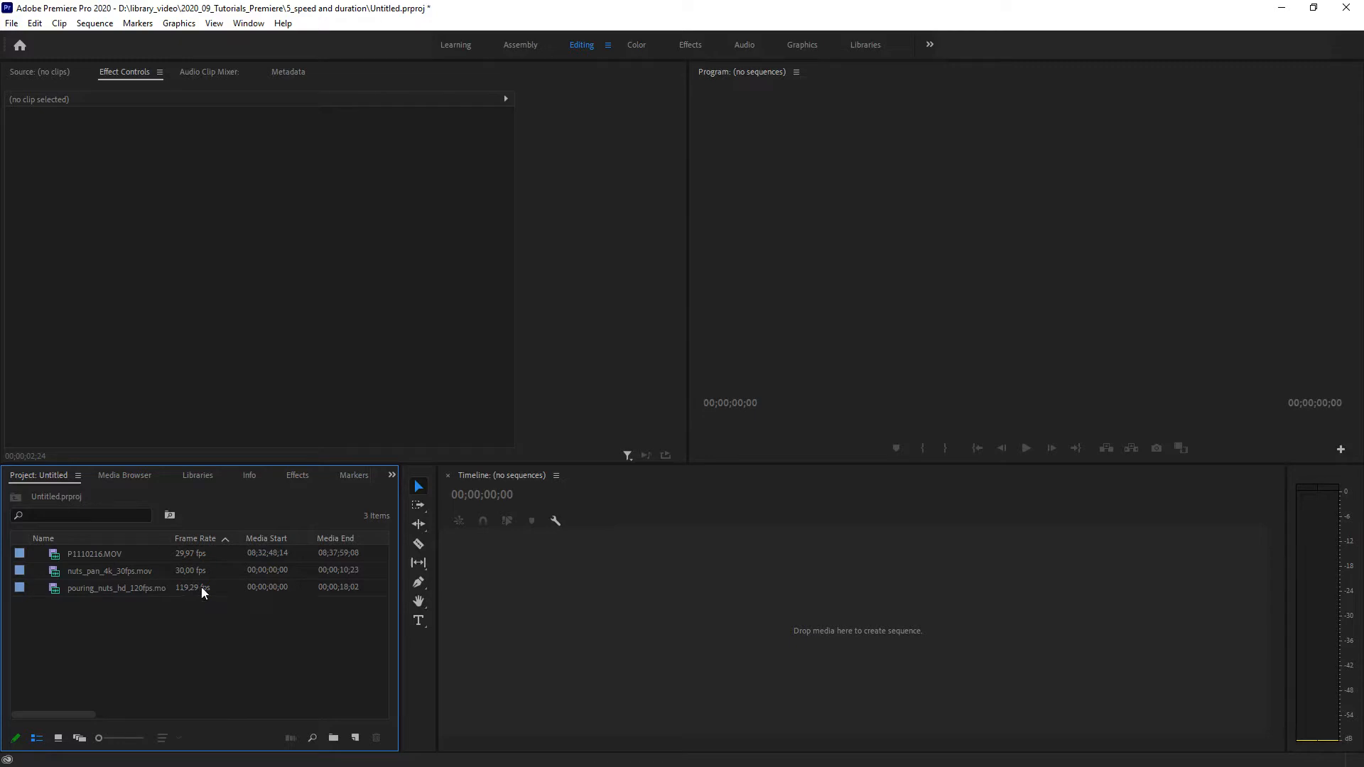
# Import text_element.psd as individual layers, including only the "nuts pouring in slomo" layer and leaving out Background
pyautogui.doubleClick(152, 637)
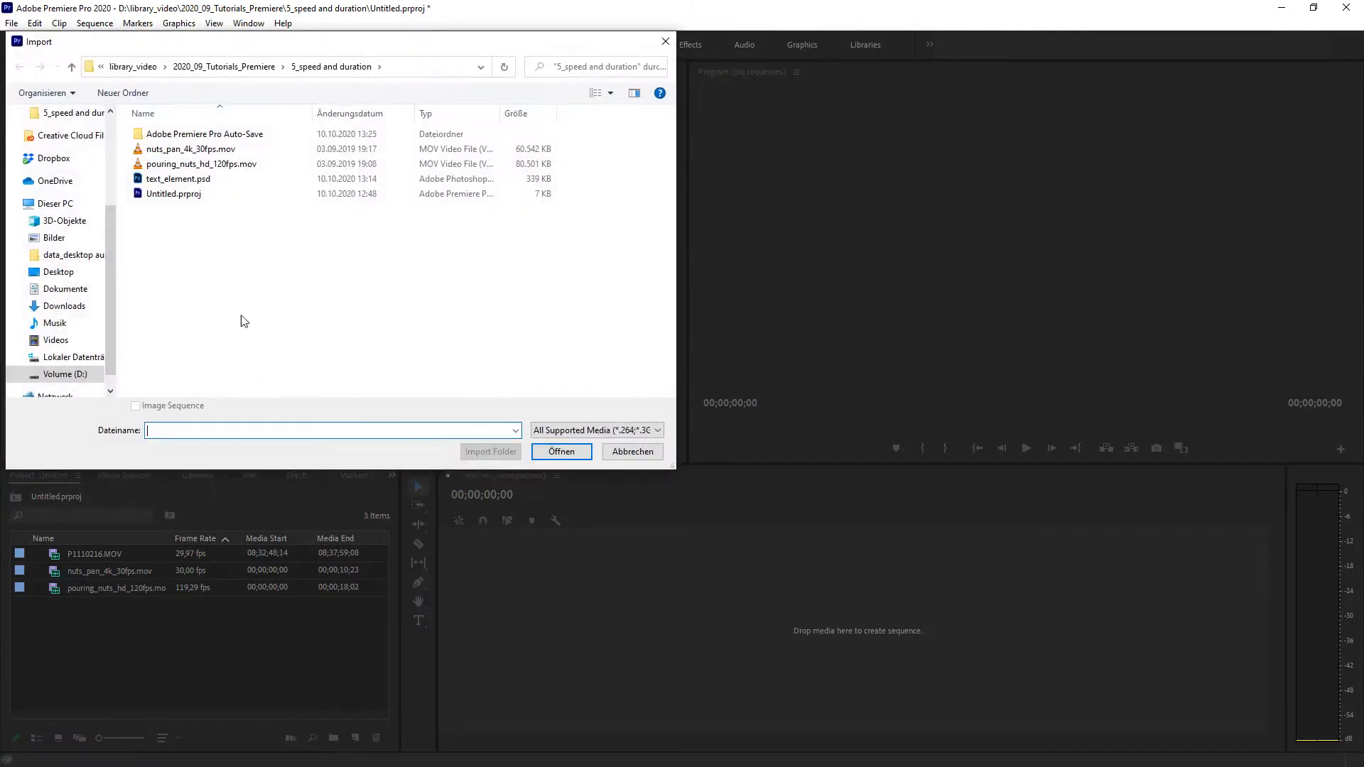
pyautogui.doubleClick(177, 181)
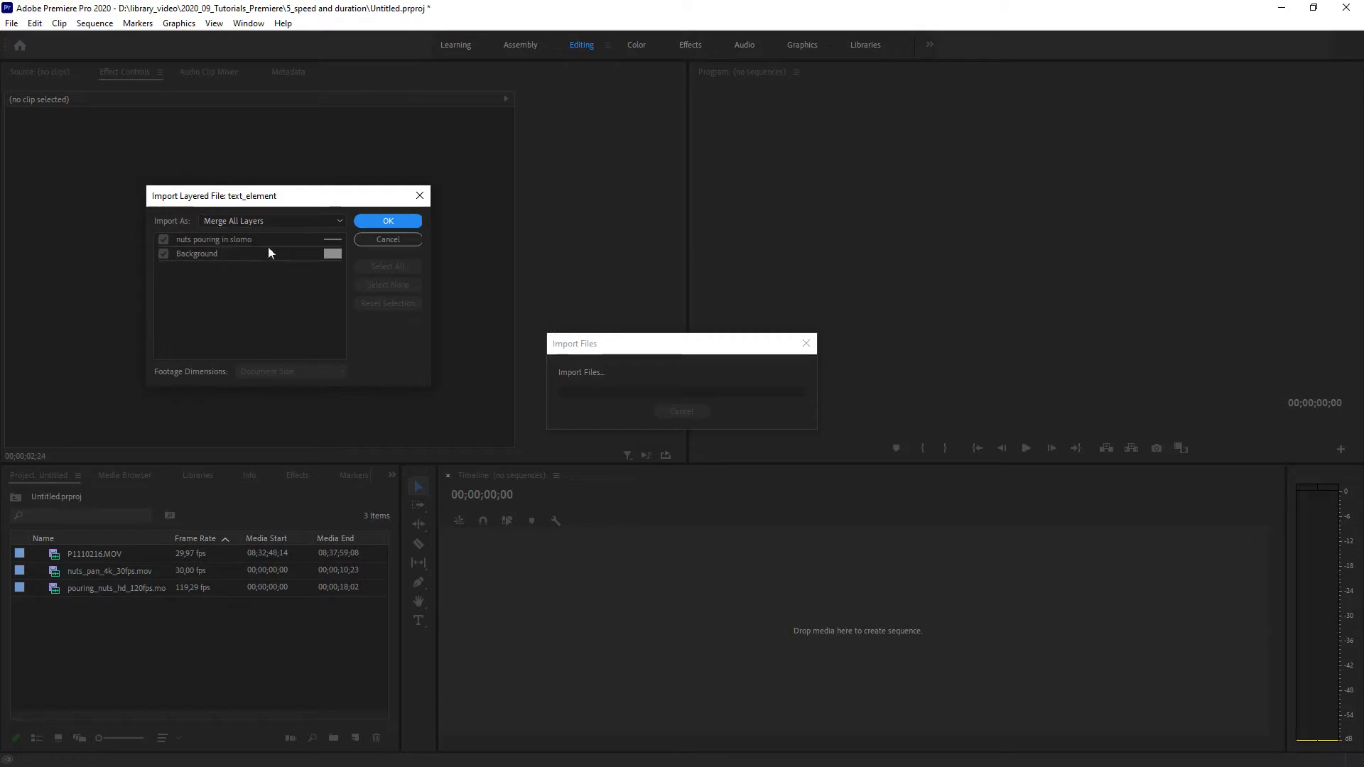
pyautogui.click(258, 223)
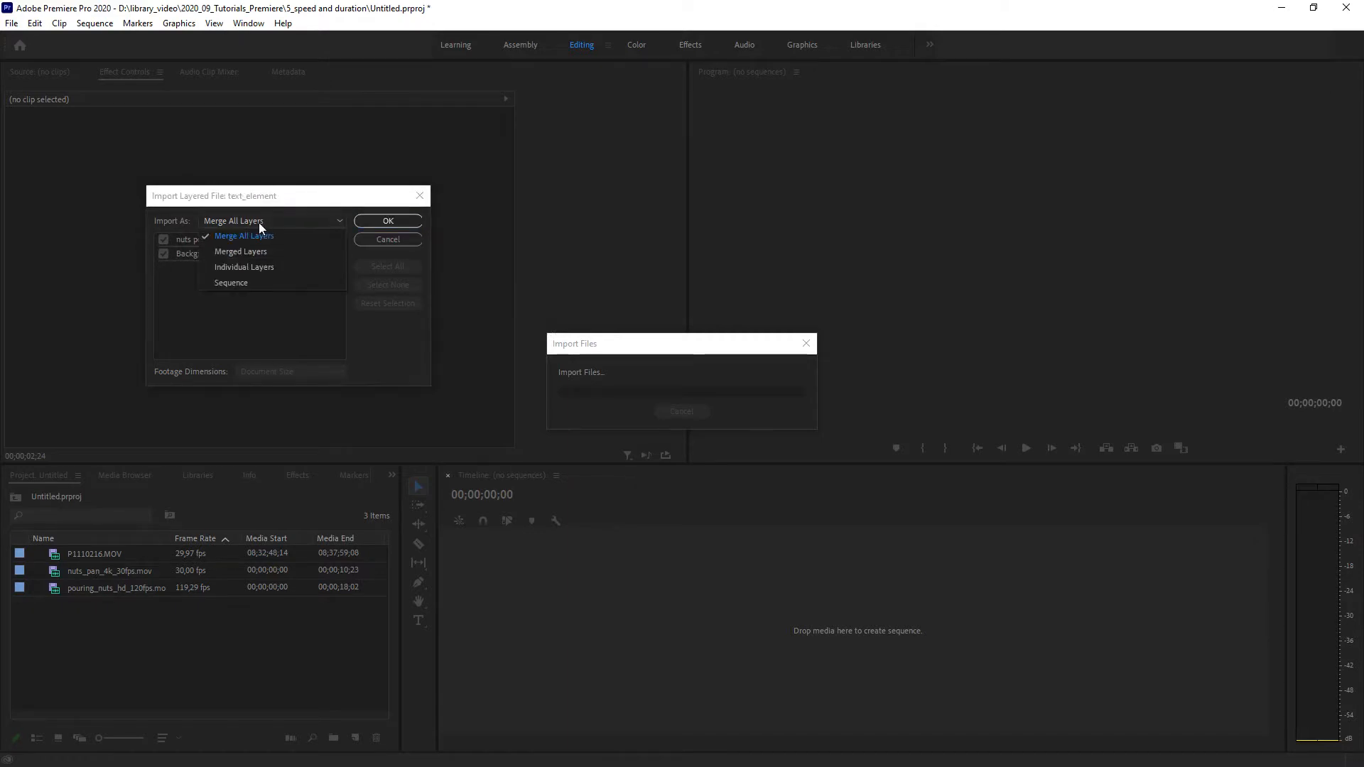
pyautogui.click(241, 268)
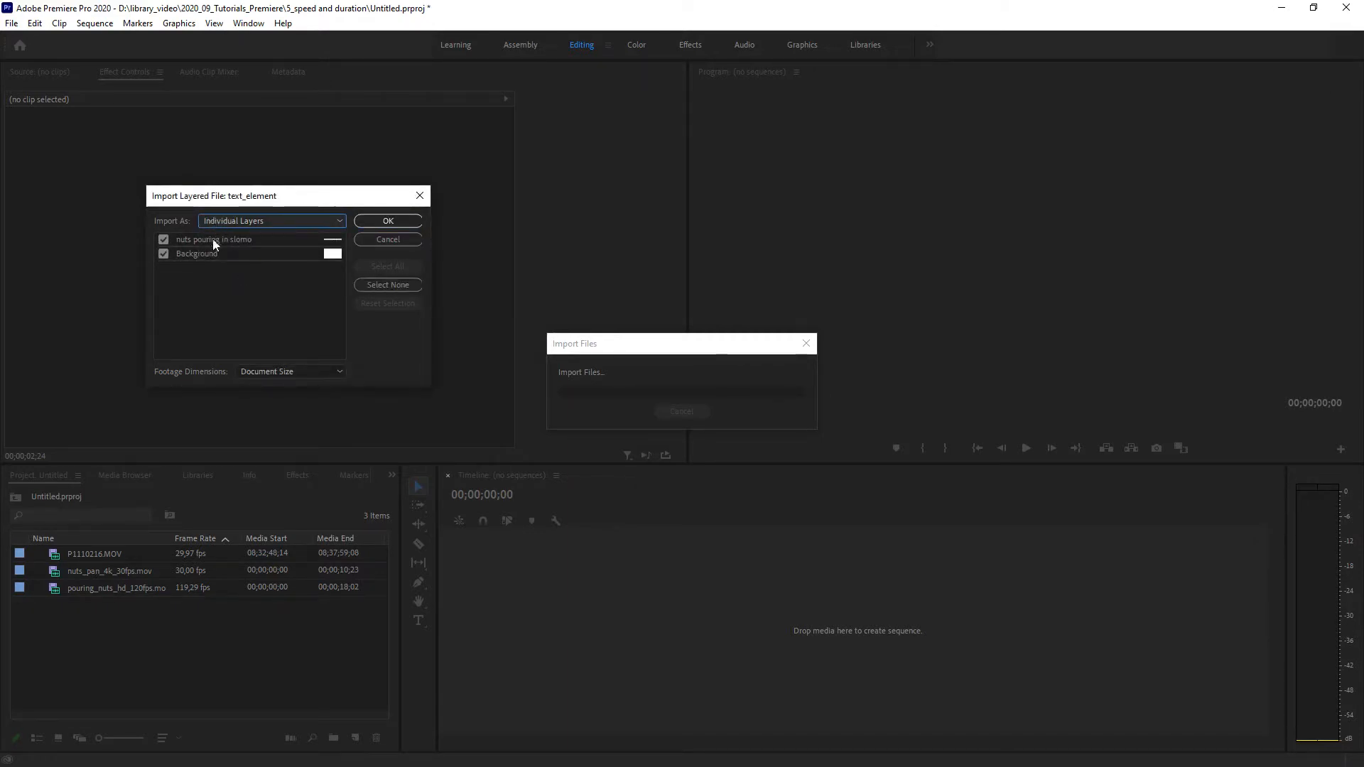
pyautogui.click(164, 255)
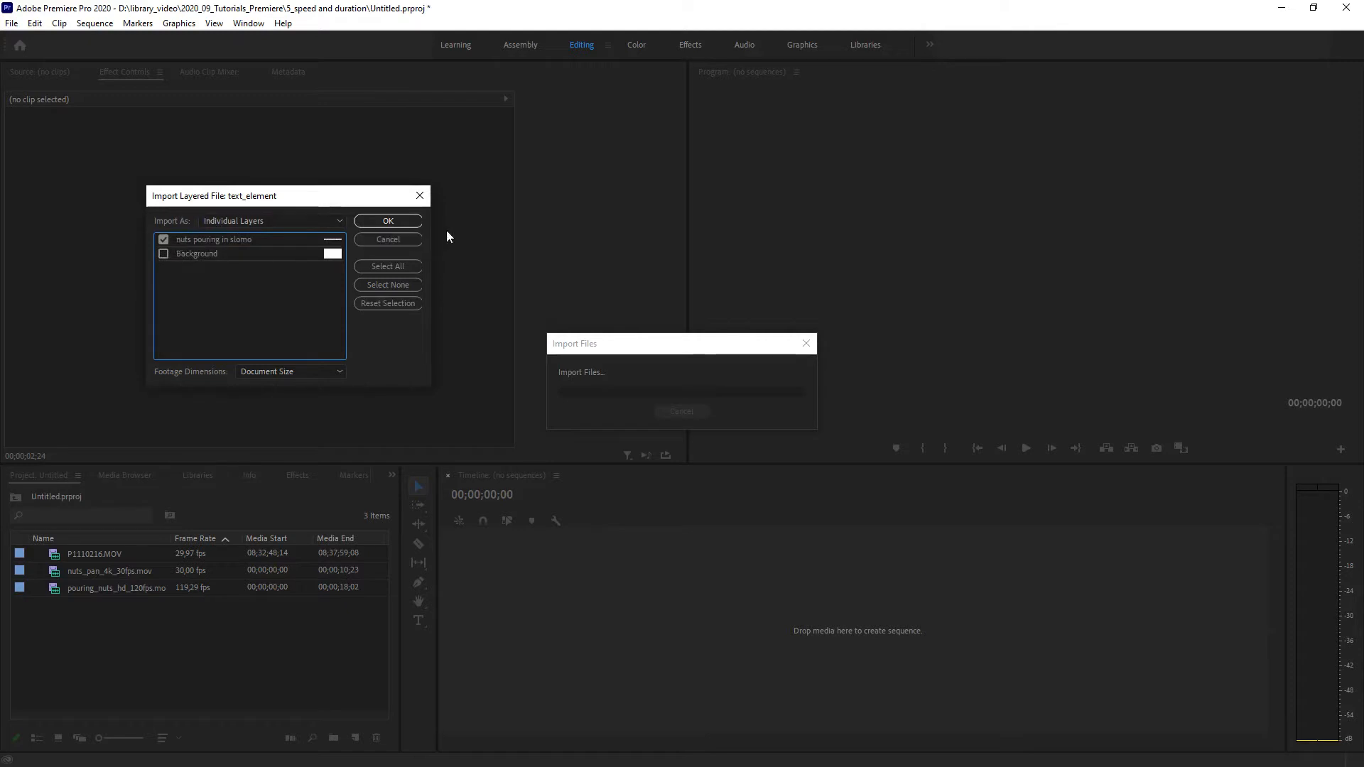
pyautogui.click(397, 222)
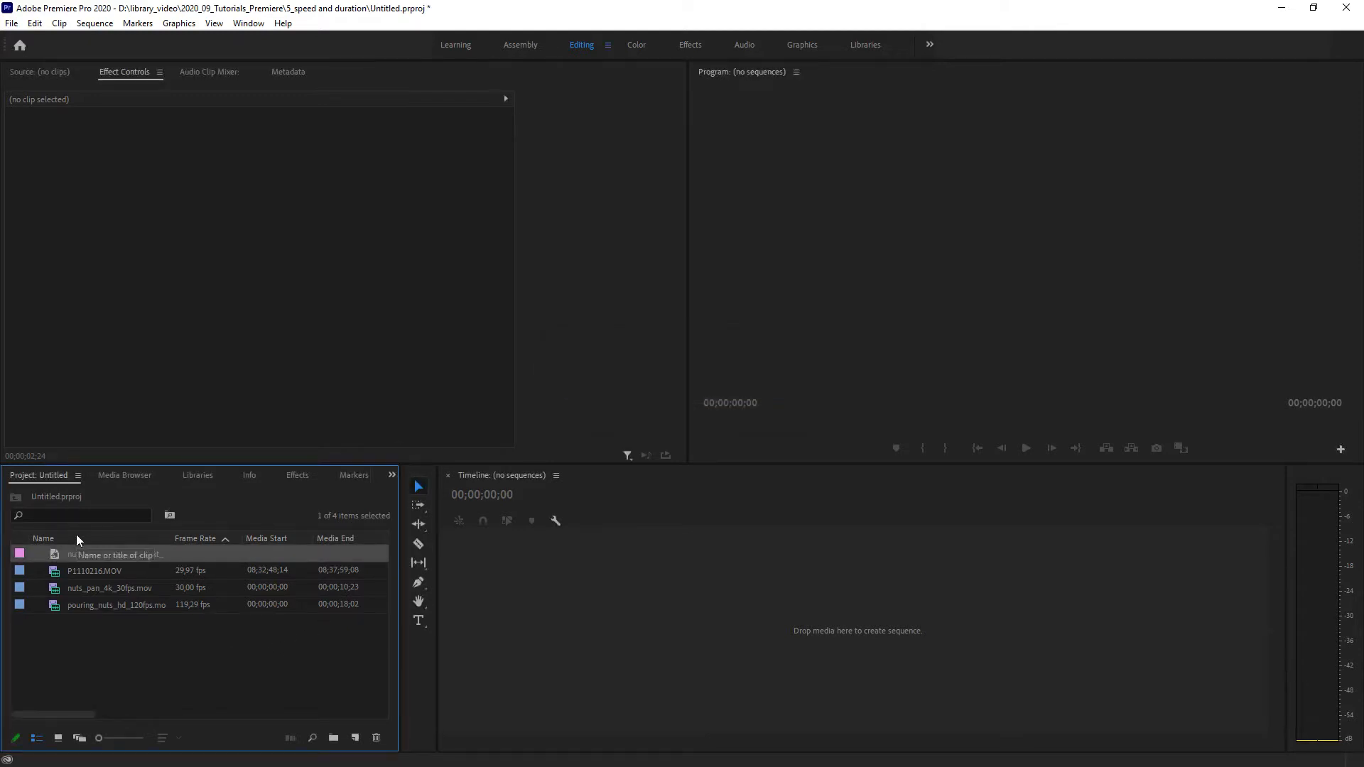
pyautogui.click(133, 667)
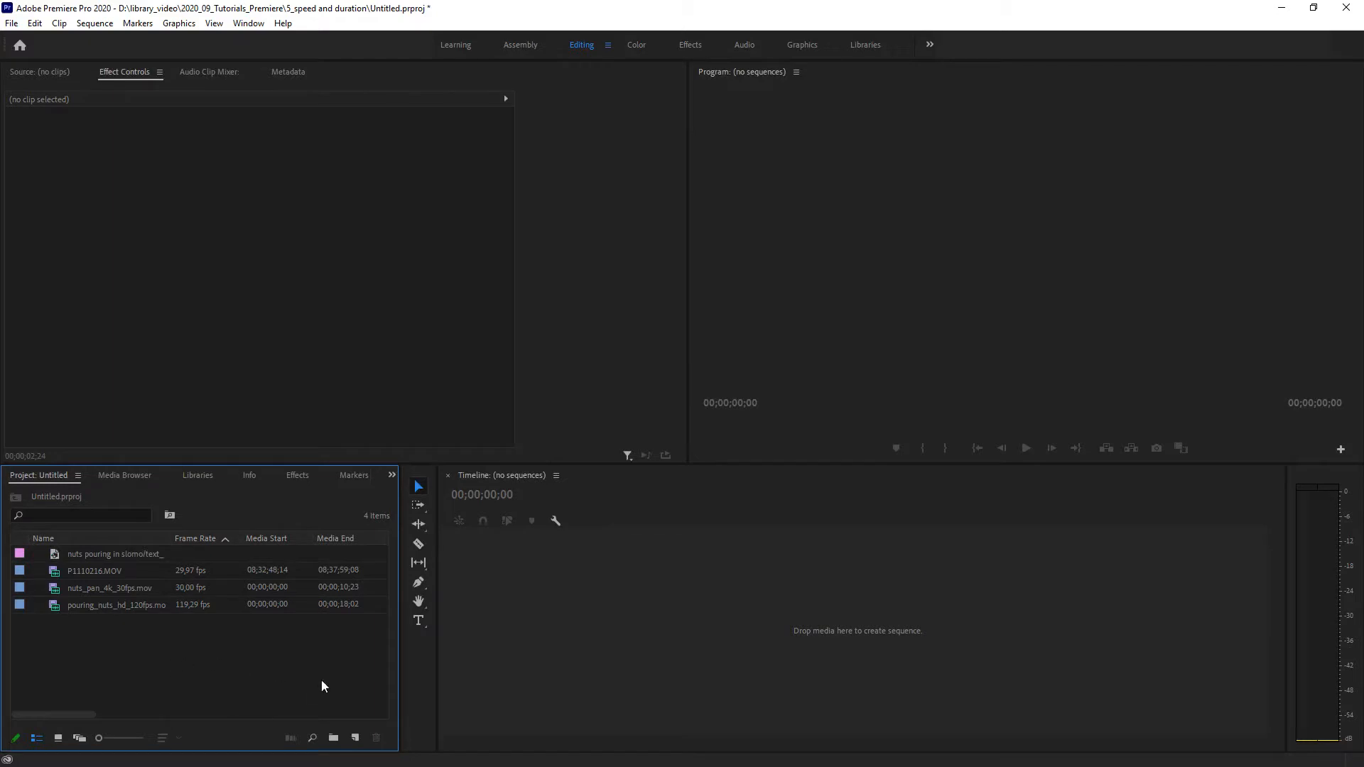
# Create a new sequence named Sequence 02 from the Digital SLR preset DSLR 1080p30
pyautogui.click(356, 738)
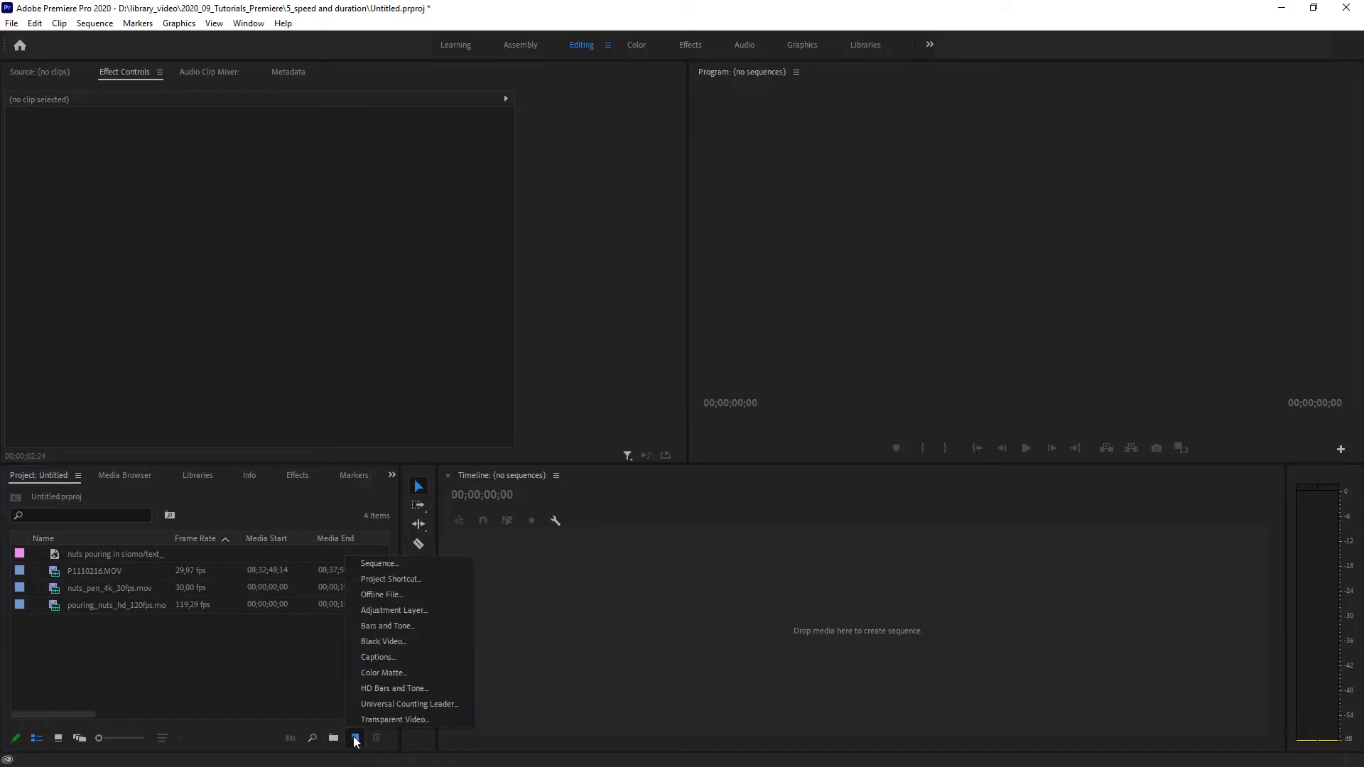
pyautogui.click(385, 564)
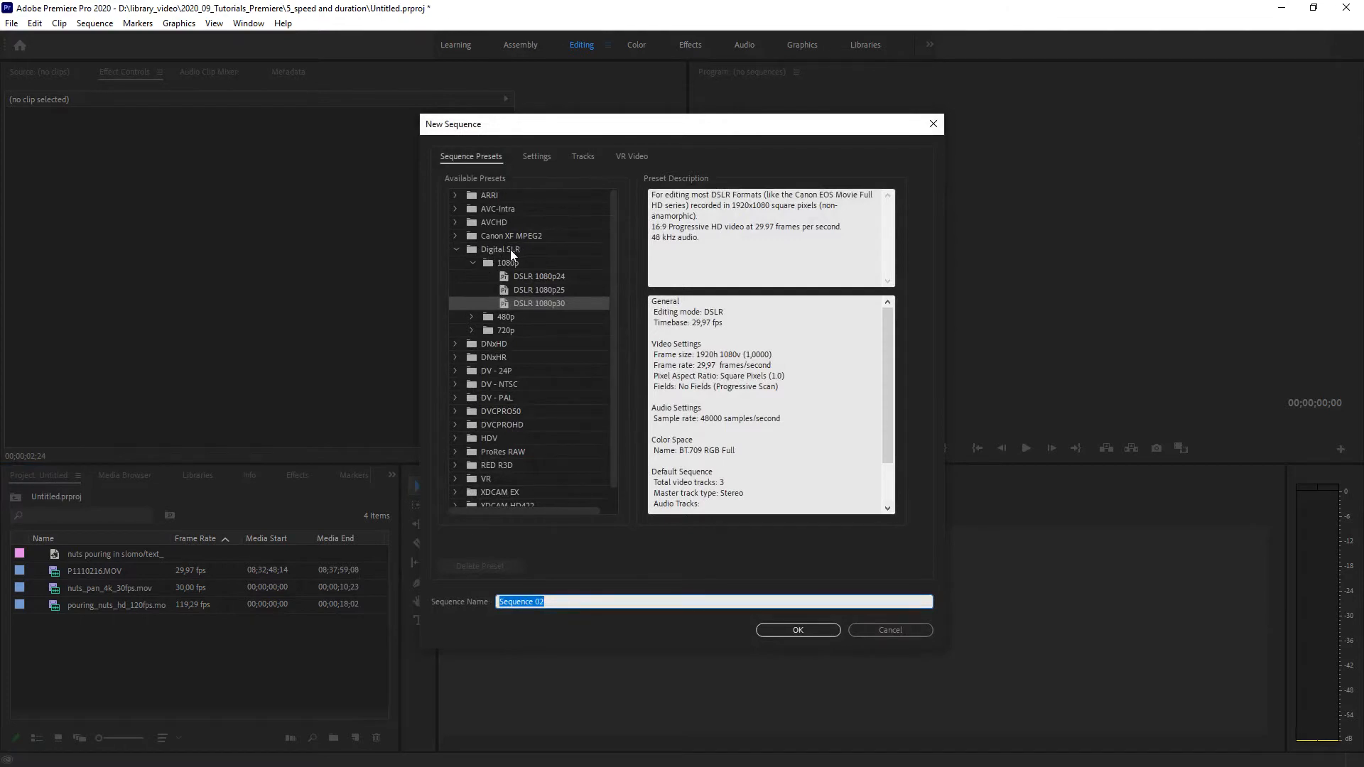
pyautogui.click(546, 302)
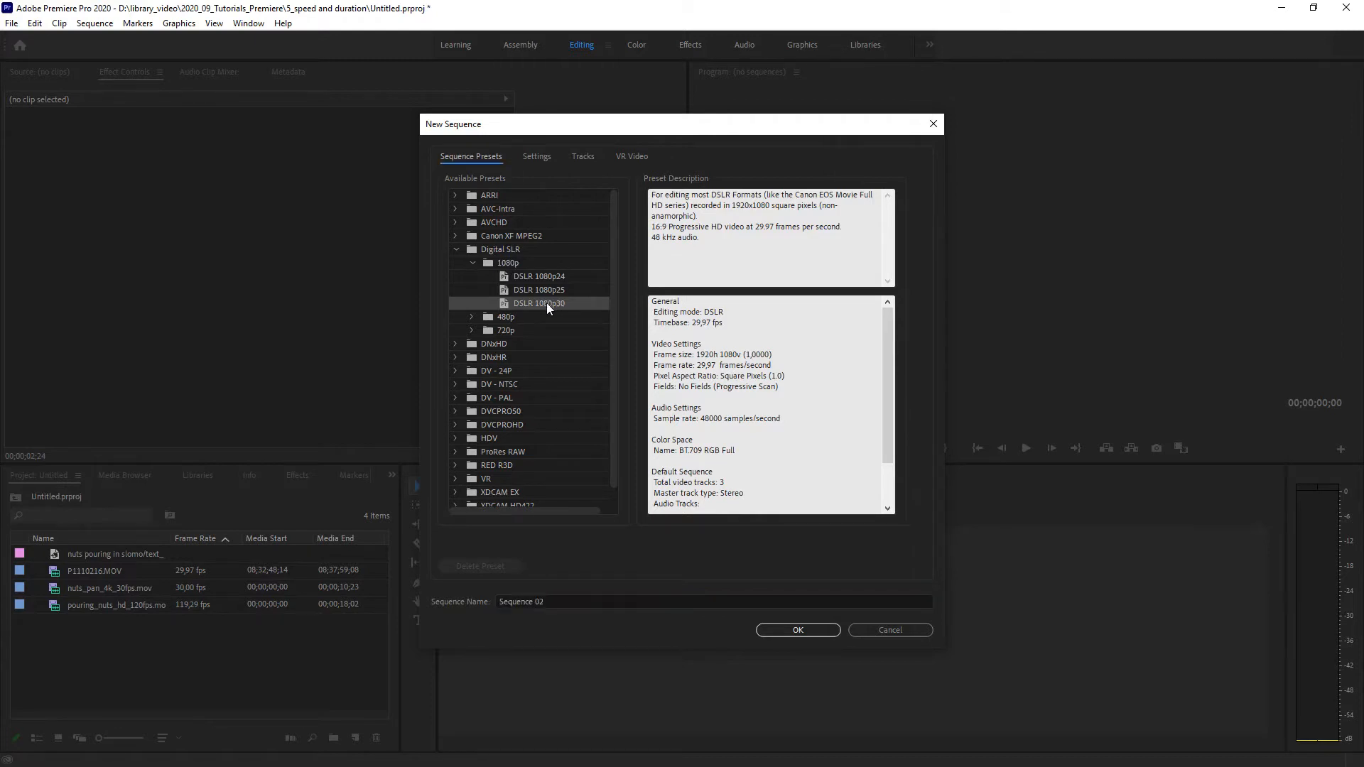
pyautogui.click(815, 632)
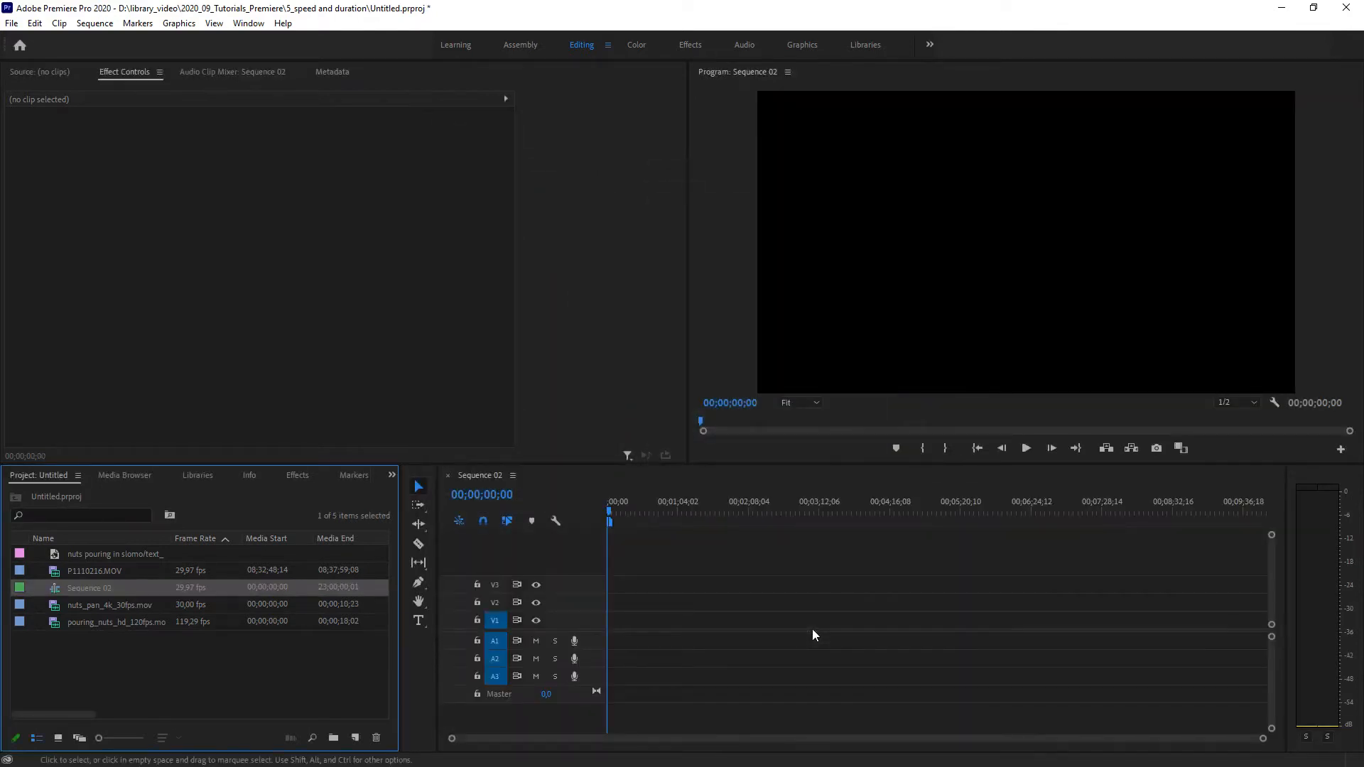
pyautogui.click(150, 665)
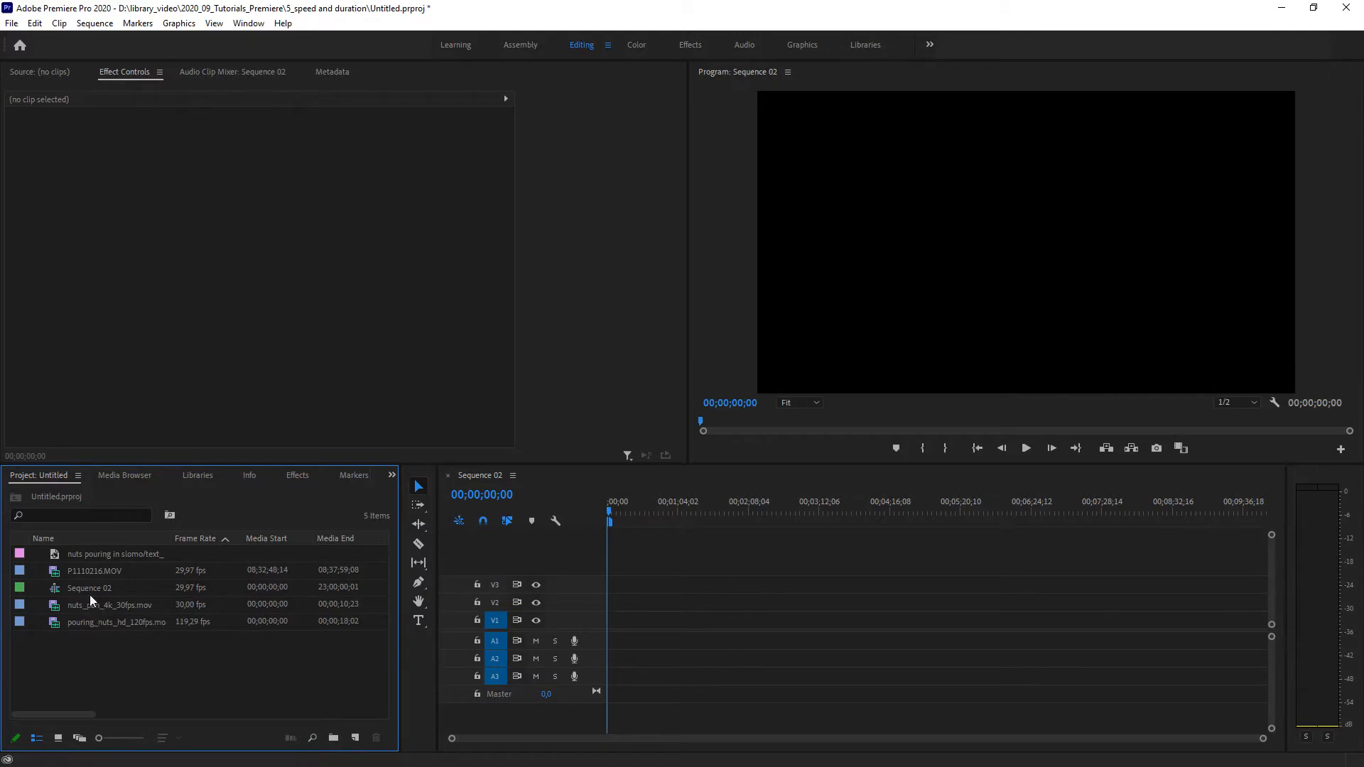
# Load the P1110216.MOV clip into the source monitor
pyautogui.click(91, 569)
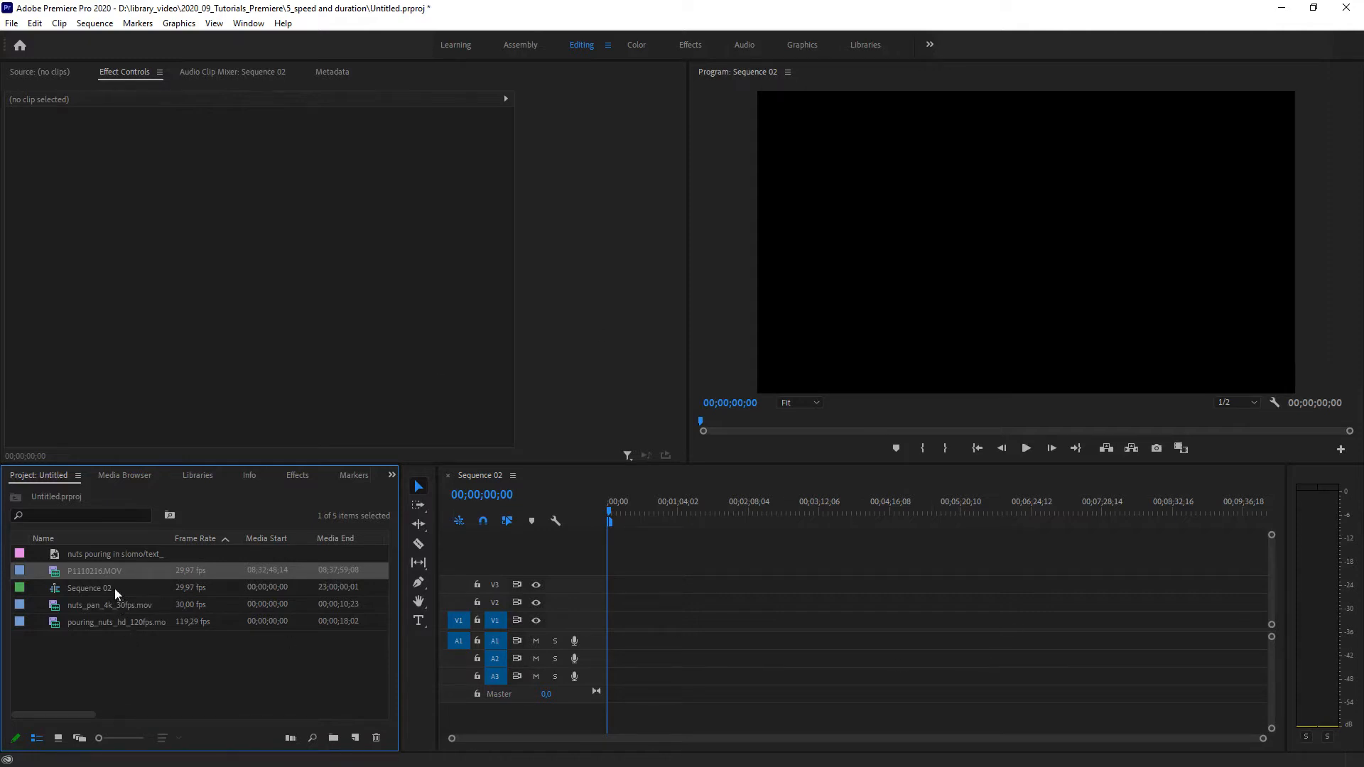
pyautogui.click(118, 677)
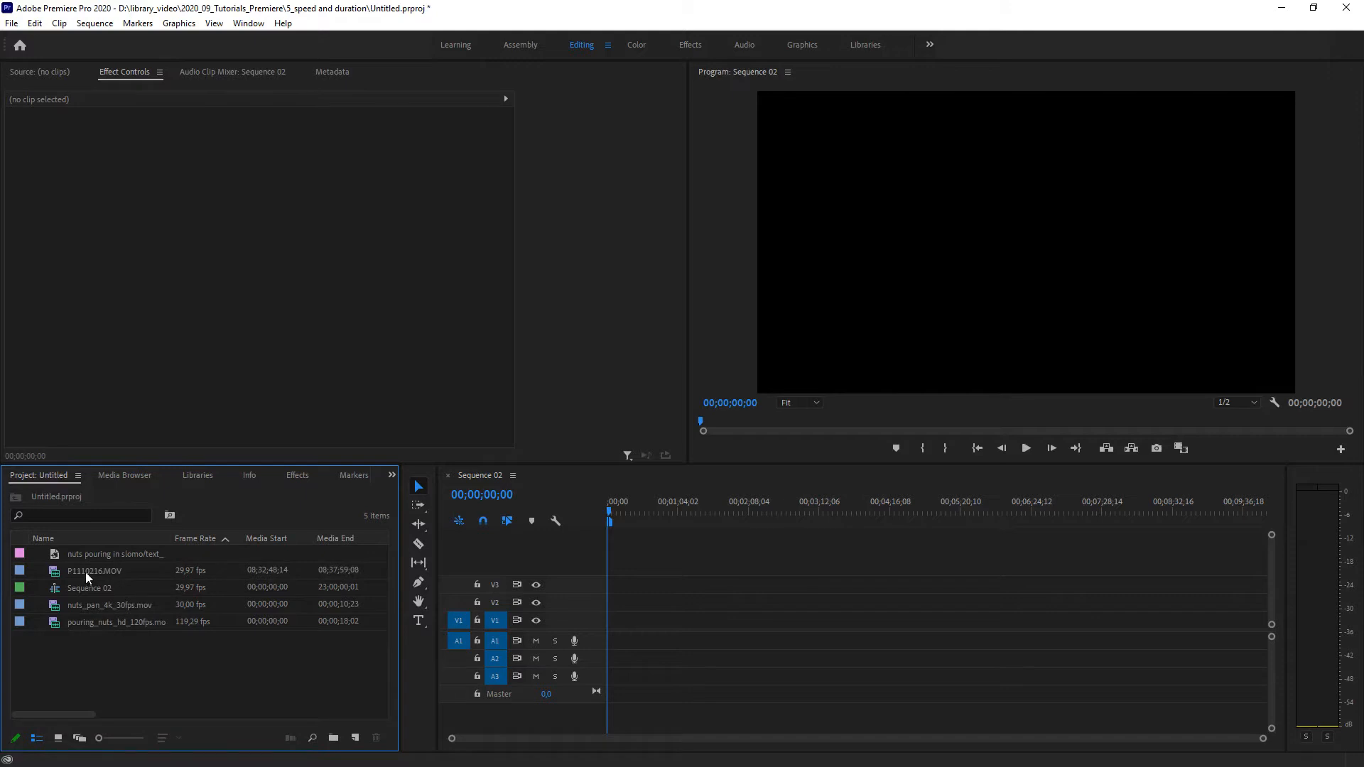
pyautogui.click(85, 571)
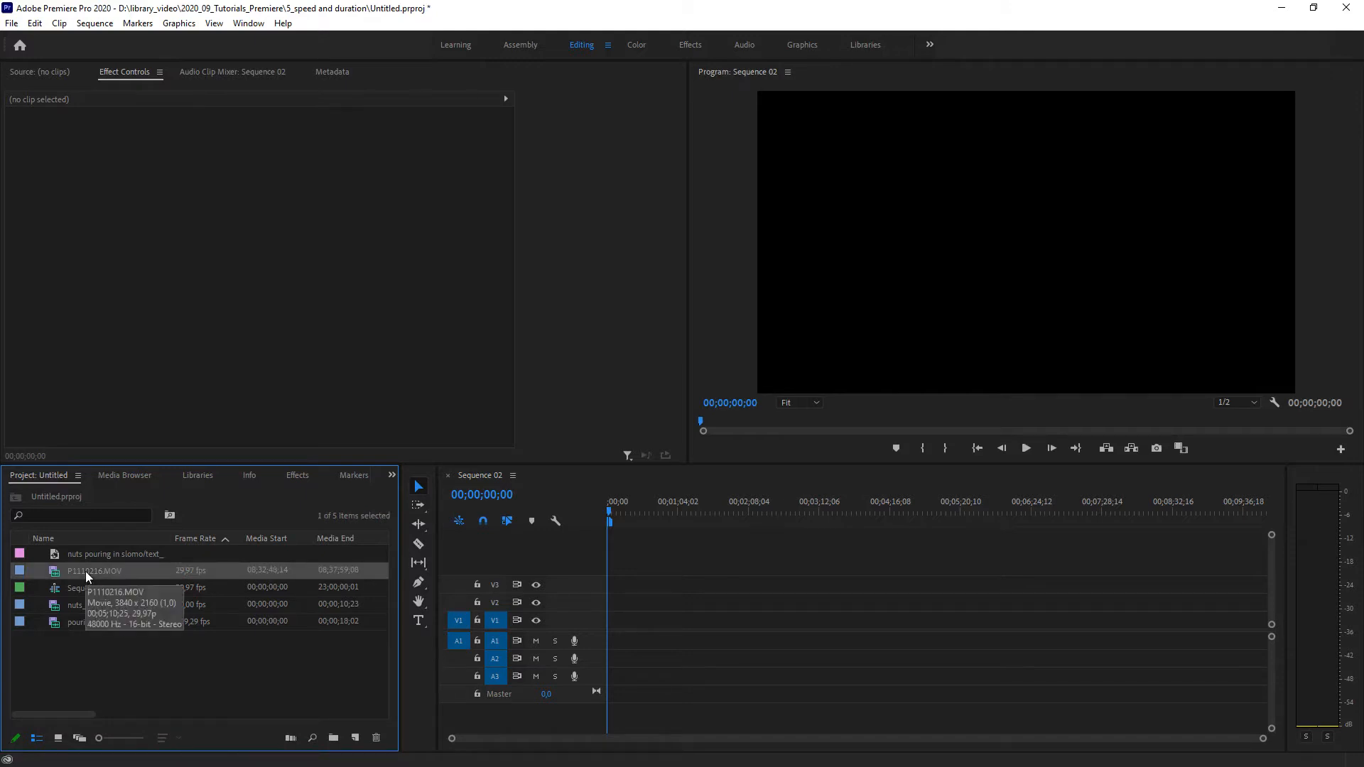
pyautogui.doubleClick(85, 571)
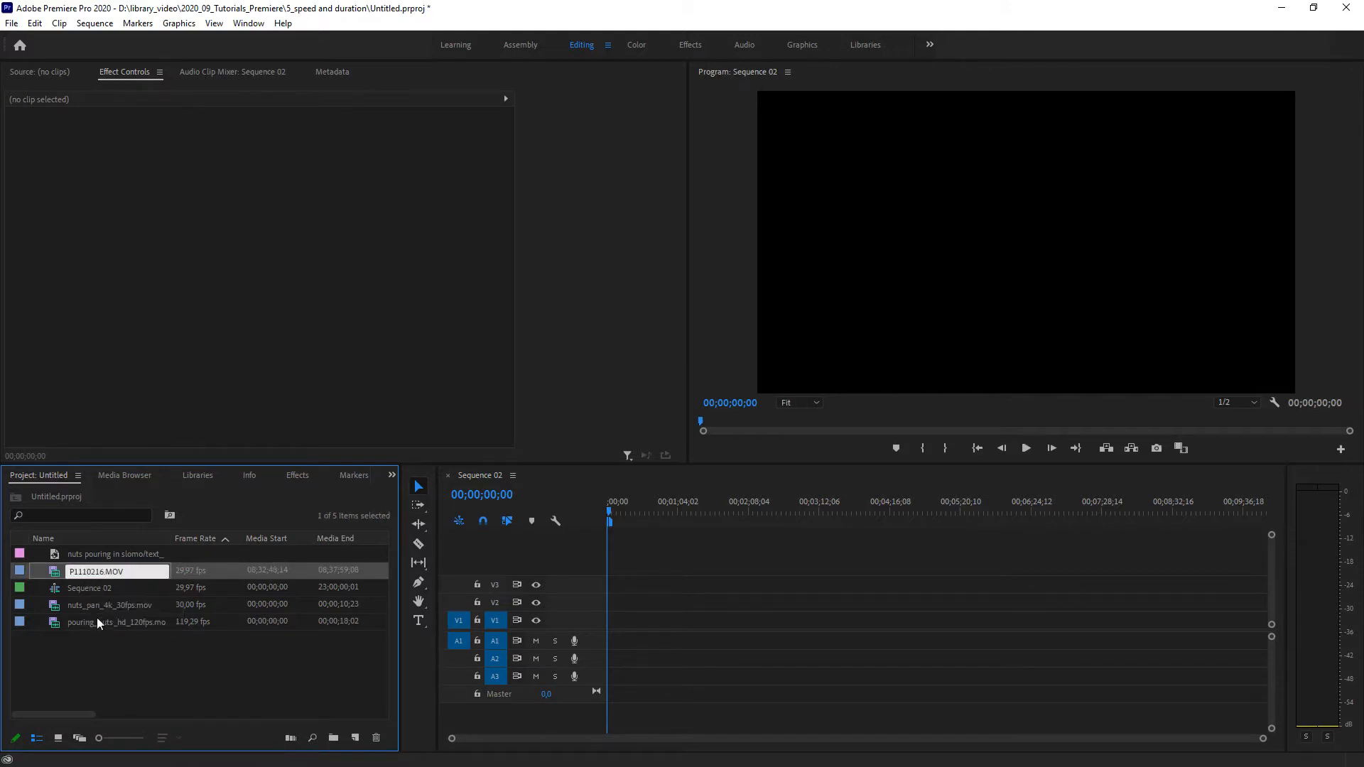
pyautogui.click(98, 650)
pyautogui.doubleClick(60, 573)
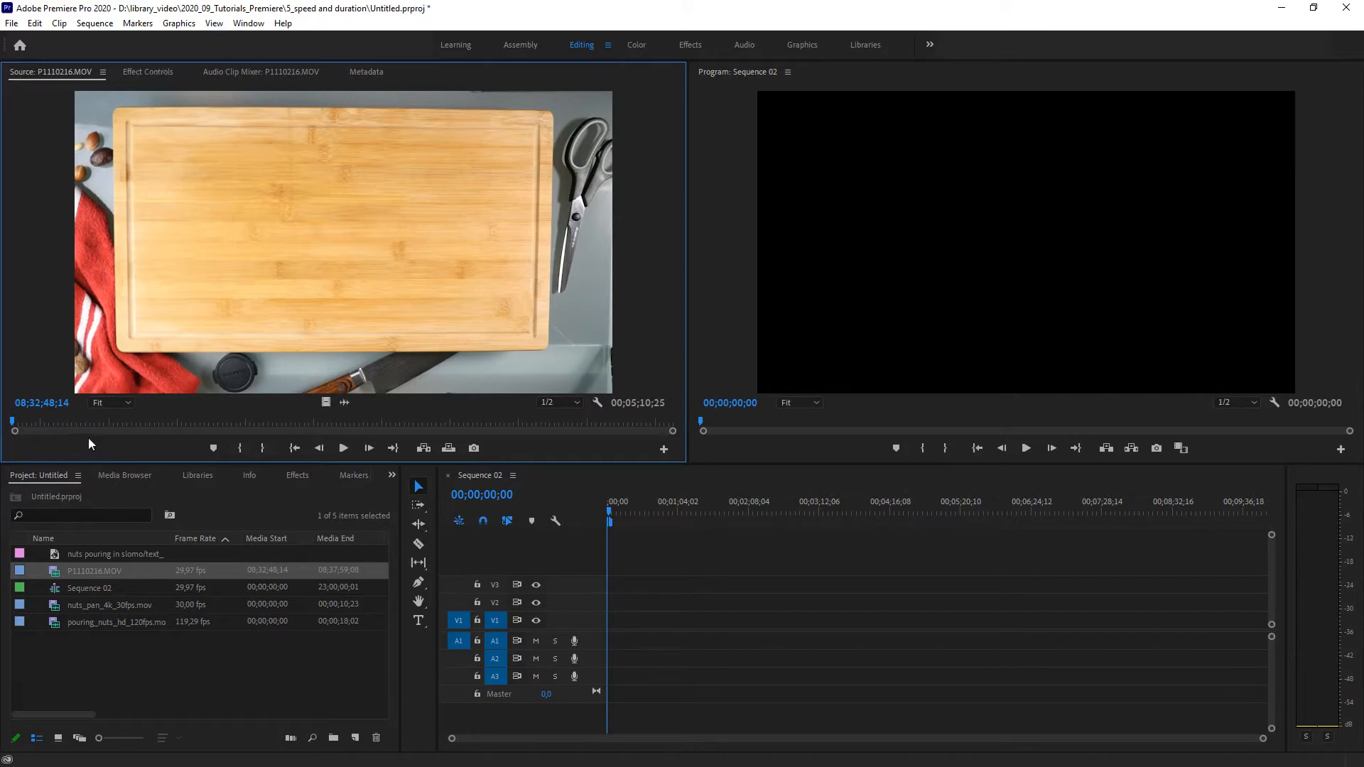
# Mark in and out points around the nut pouring in the source clip, for a range of about 00;00;11;20
pyautogui.moveTo(14, 430); pyautogui.dragTo(169, 429)
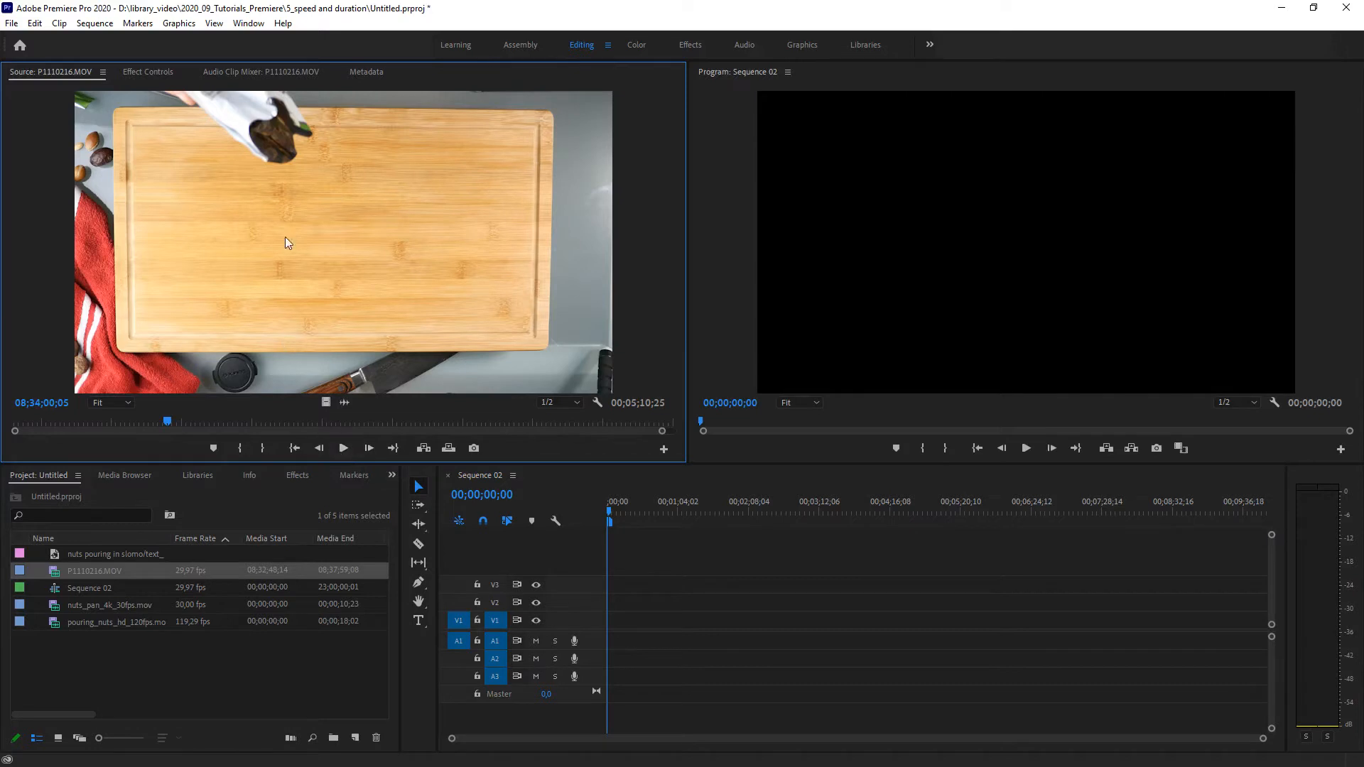
pyautogui.moveTo(168, 424); pyautogui.dragTo(165, 425)
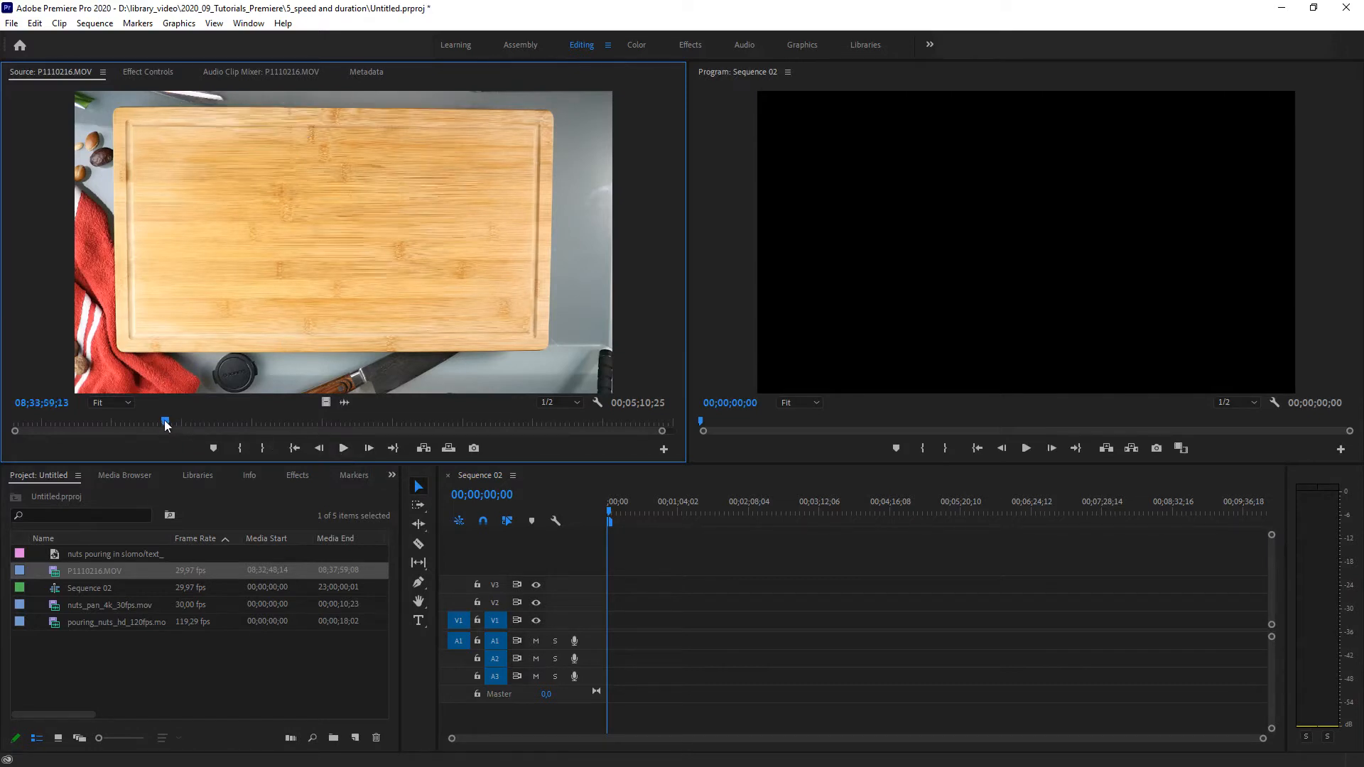
pyautogui.click(344, 448)
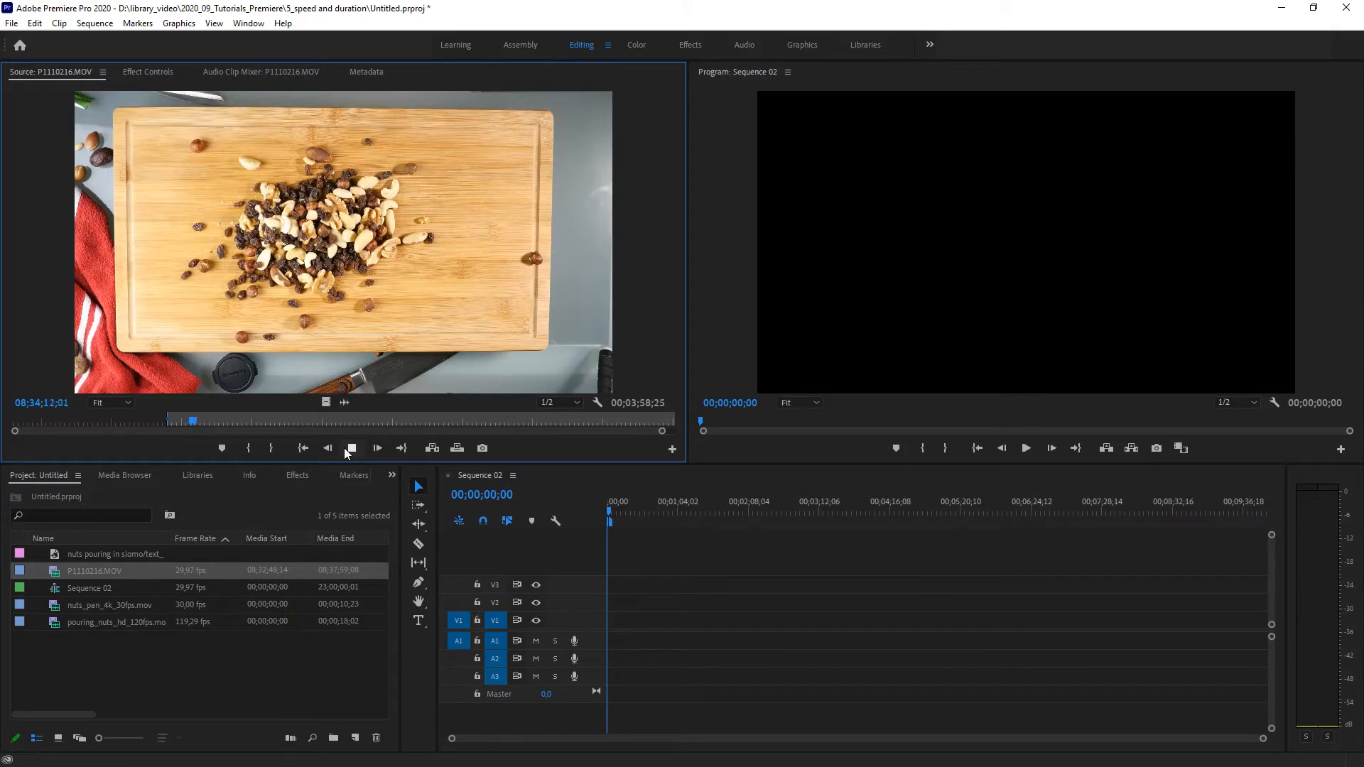
pyautogui.press('o')
pyautogui.click(351, 449)
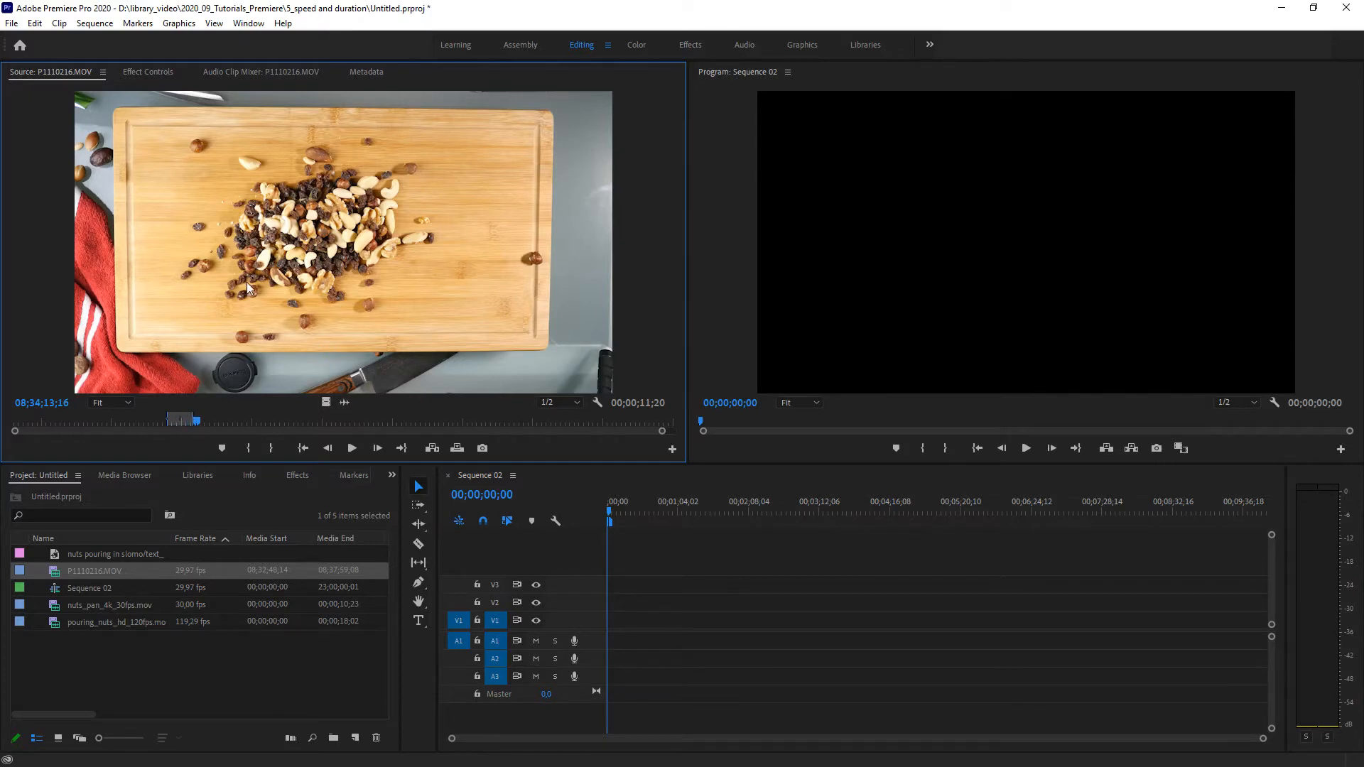
# Place the marked range at the start of V1, keeping the existing sequence settings, and scale the clip to frame size
pyautogui.moveTo(228, 217); pyautogui.dragTo(611, 631)
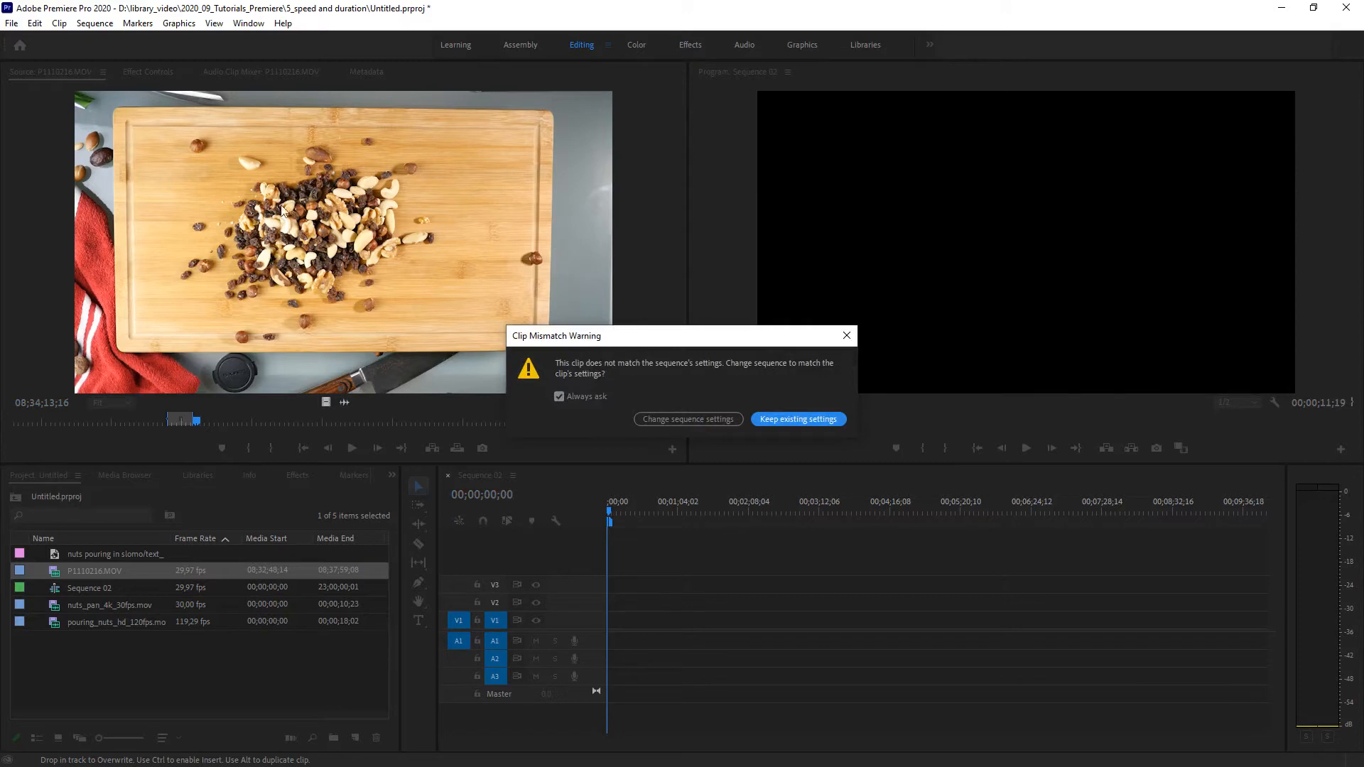
pyautogui.click(778, 419)
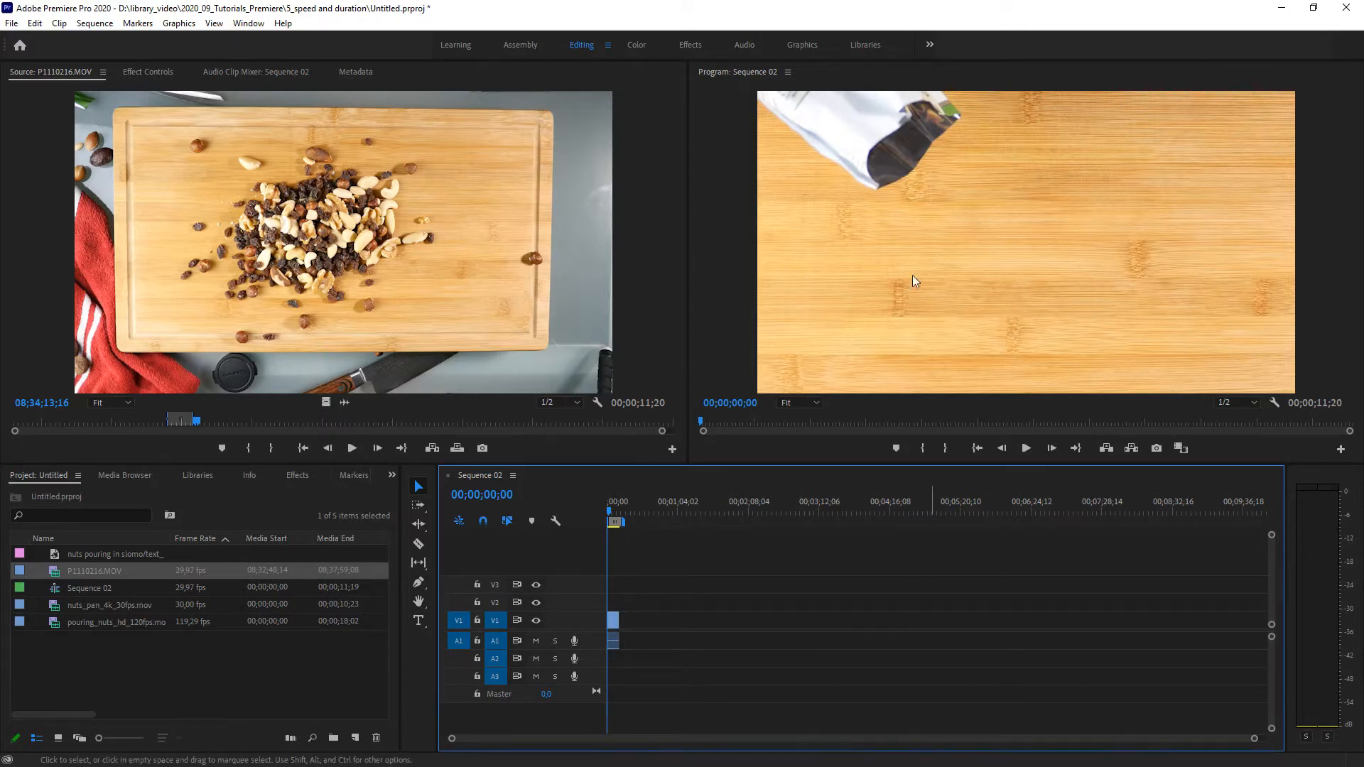
pyautogui.click(614, 623)
pyautogui.rightClick(614, 625)
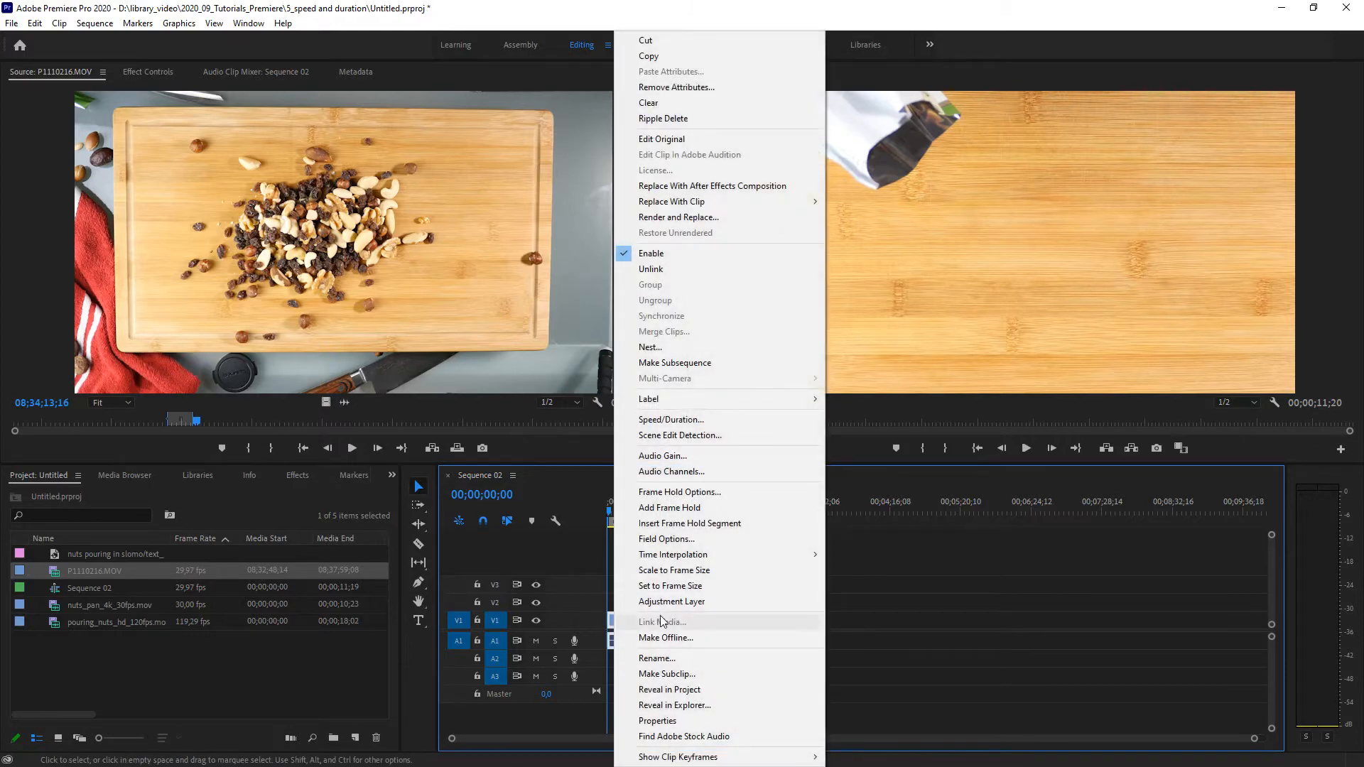
pyautogui.click(673, 570)
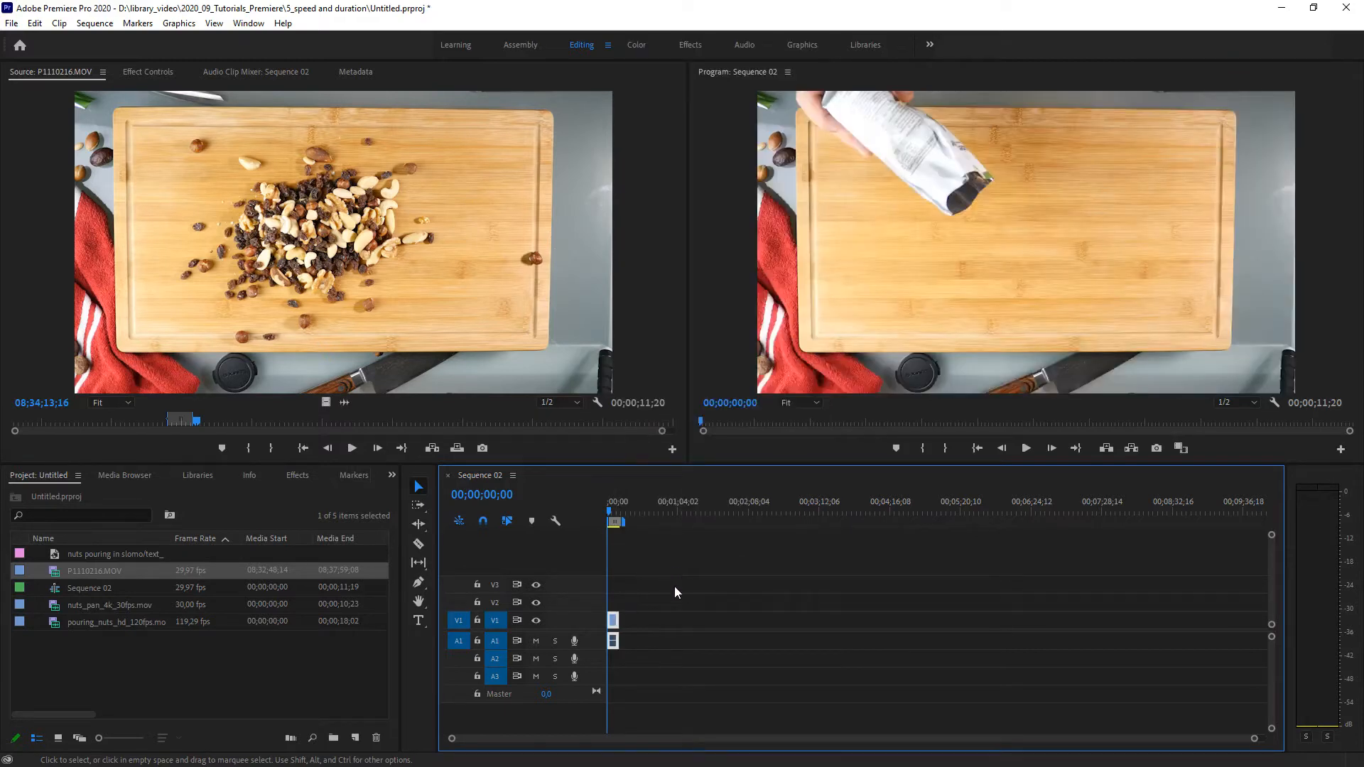
pyautogui.moveTo(615, 624)
pyautogui.moveTo(609, 513); pyautogui.dragTo(611, 512)
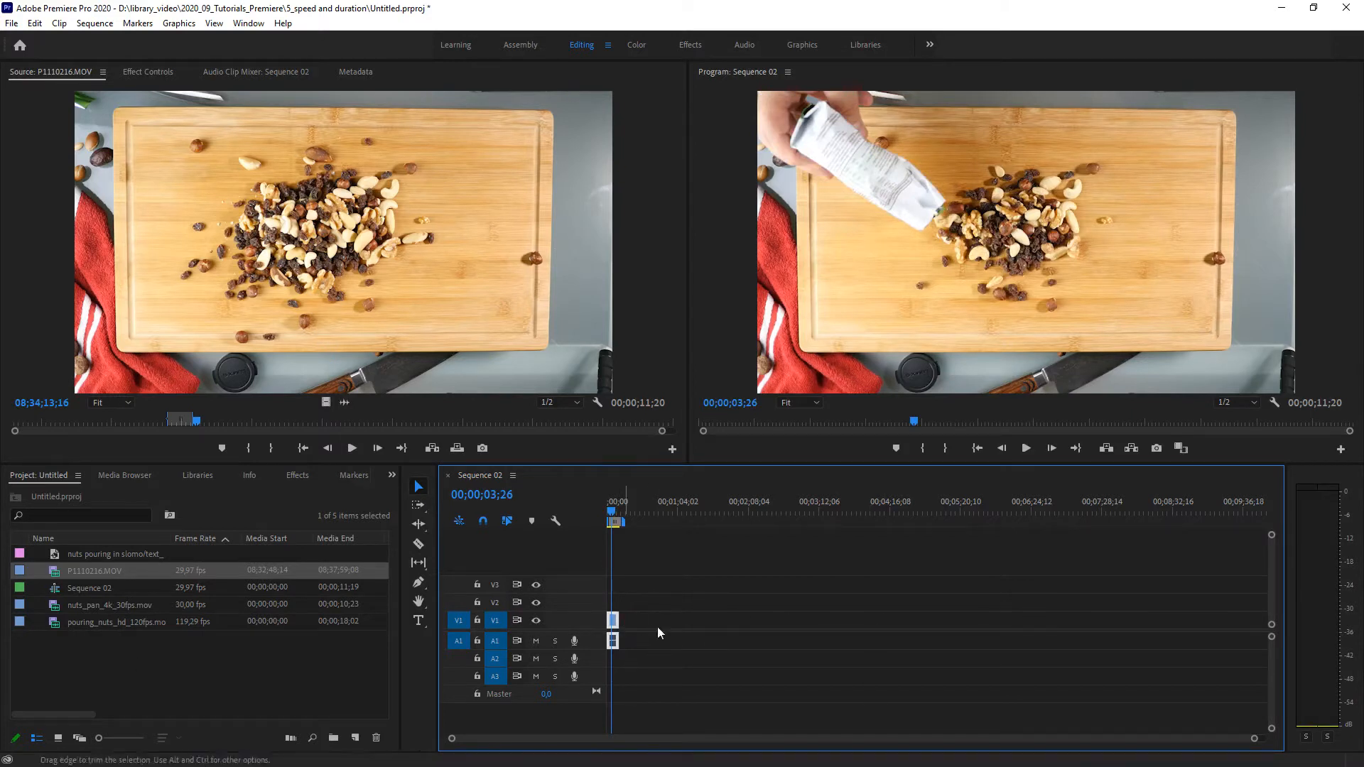
pyautogui.click(140, 671)
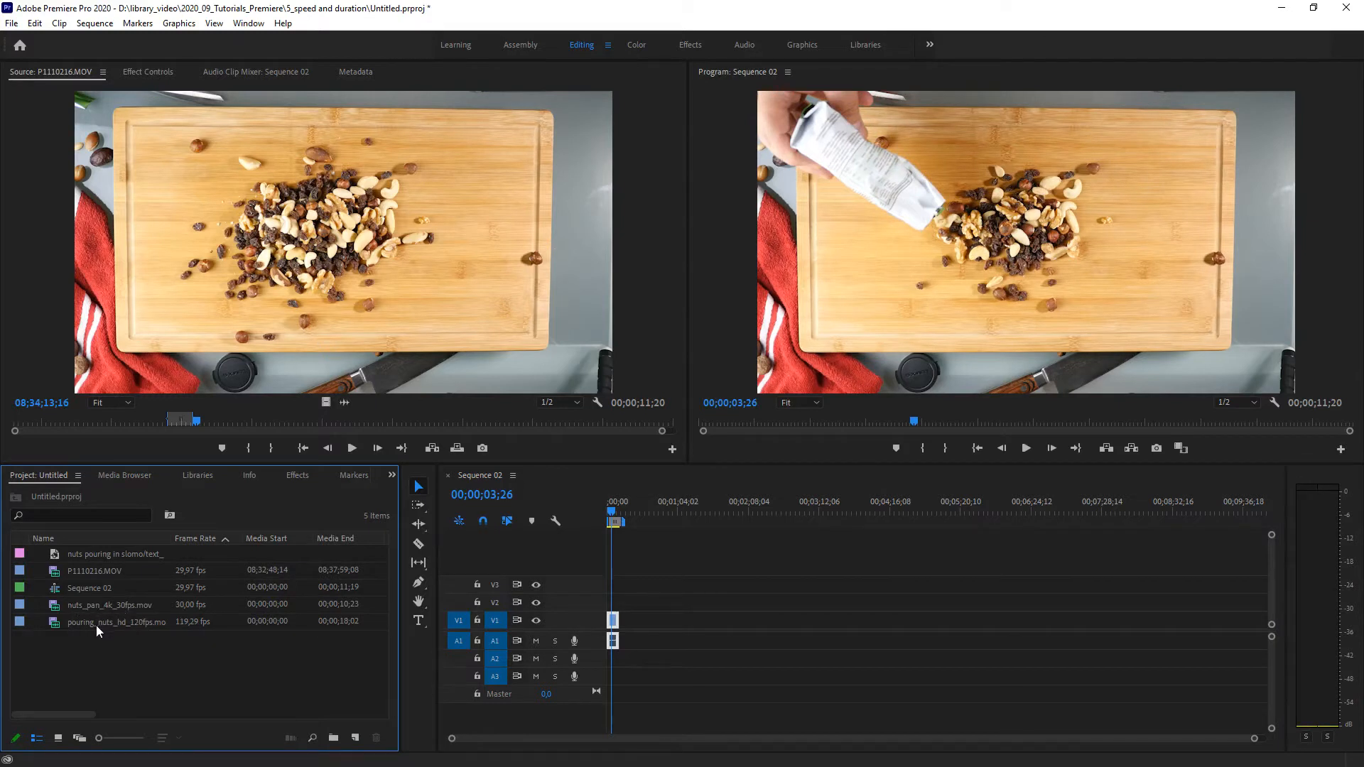
# Place the pouring_nuts_hd_120fps.mov clip on V1 after the first clip with a gap between them, starting at about 00;00;29;18
pyautogui.click(91, 625)
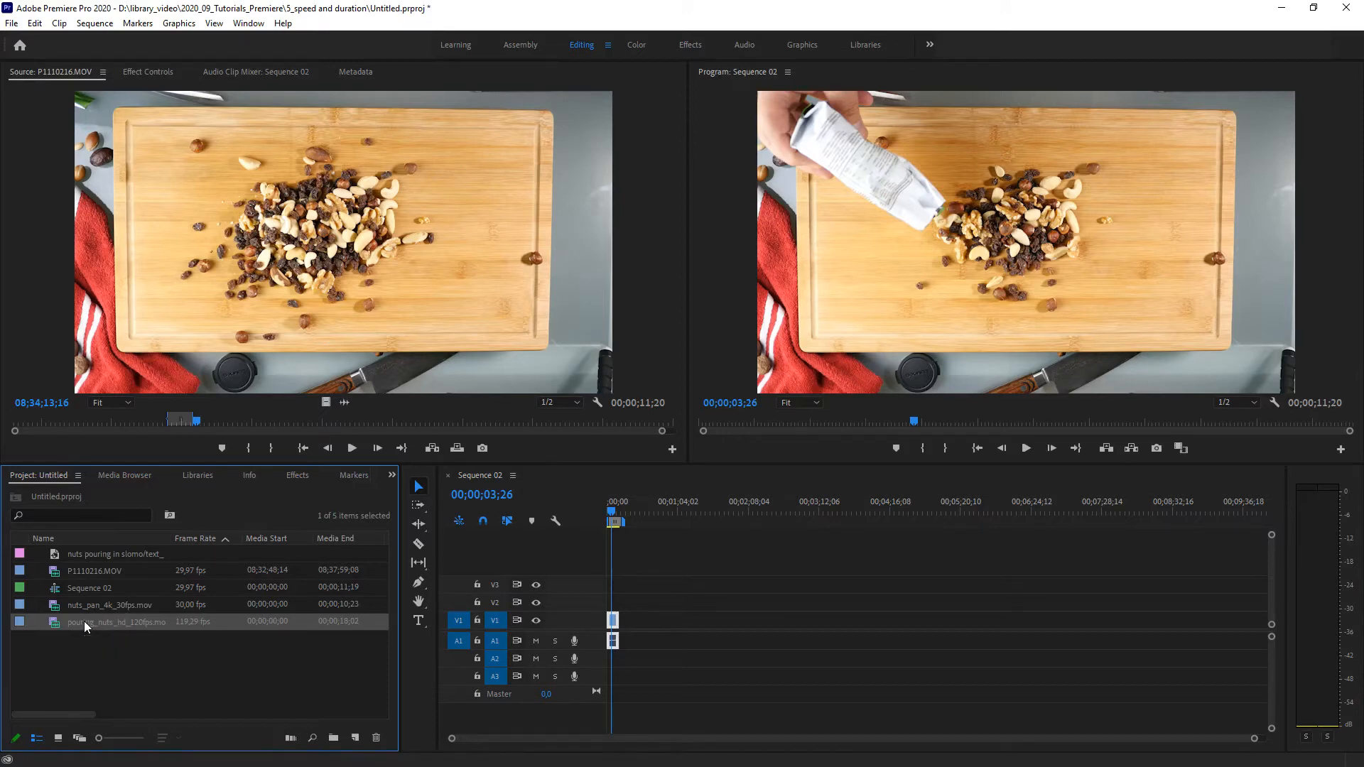
pyautogui.moveTo(83, 621); pyautogui.dragTo(649, 632)
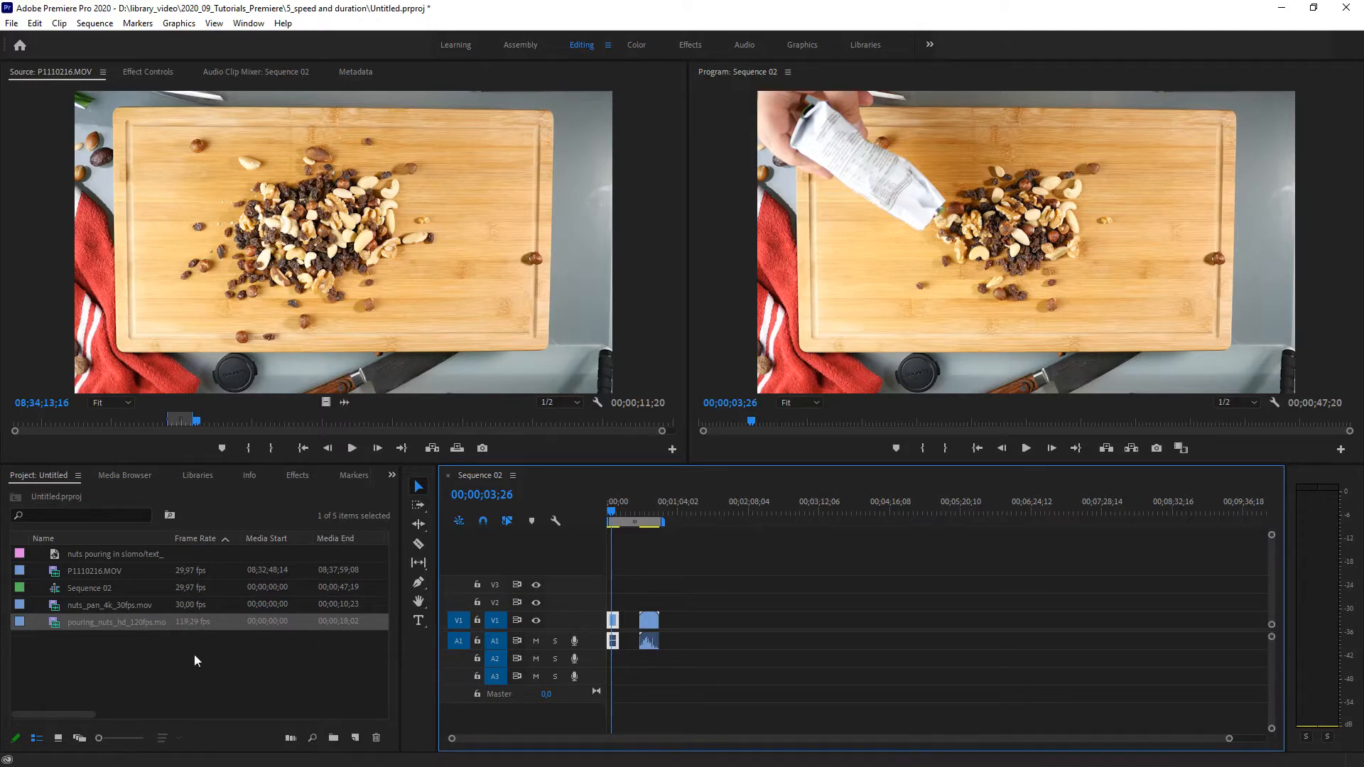
# Play back the middle part of the 120 fps nut pouring clip at normal speed, from about 00;00;34;22
pyautogui.click(647, 513)
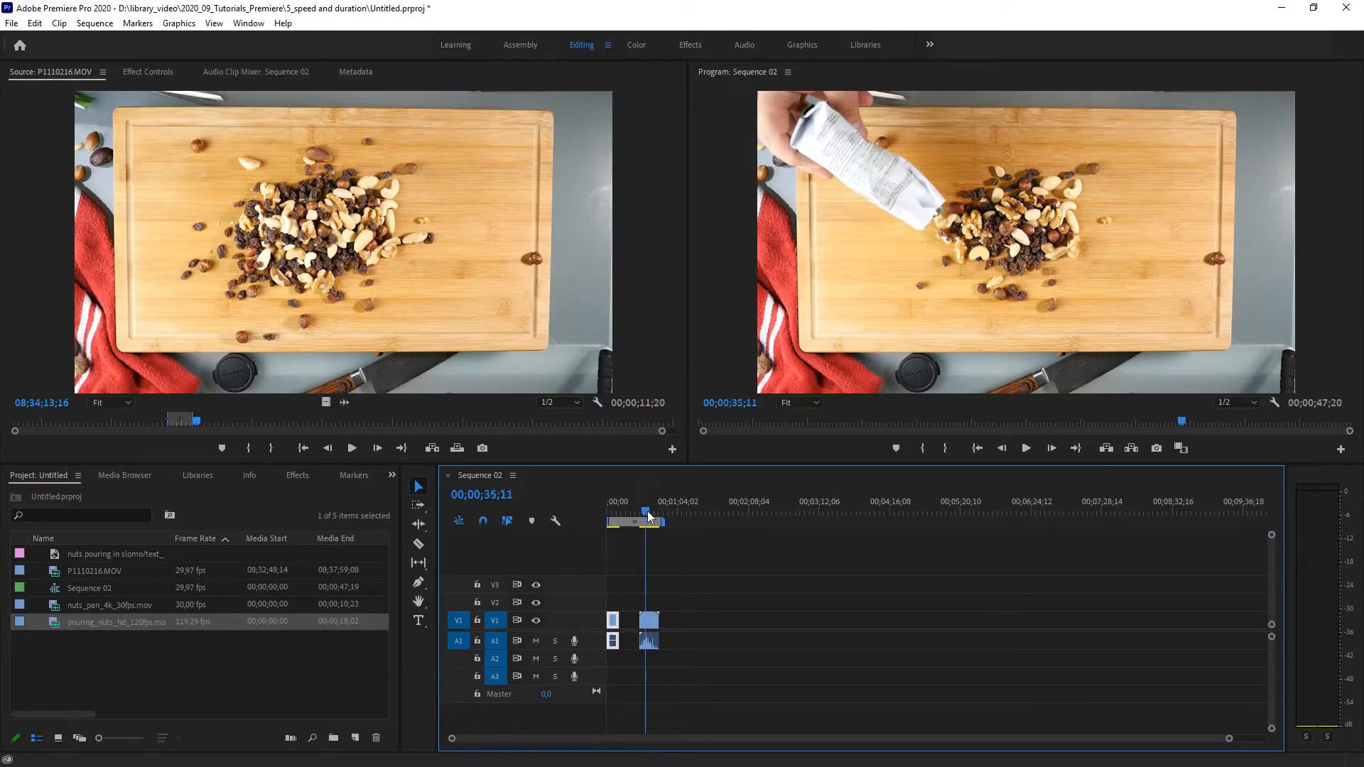
pyautogui.moveTo(647, 512); pyautogui.dragTo(646, 513)
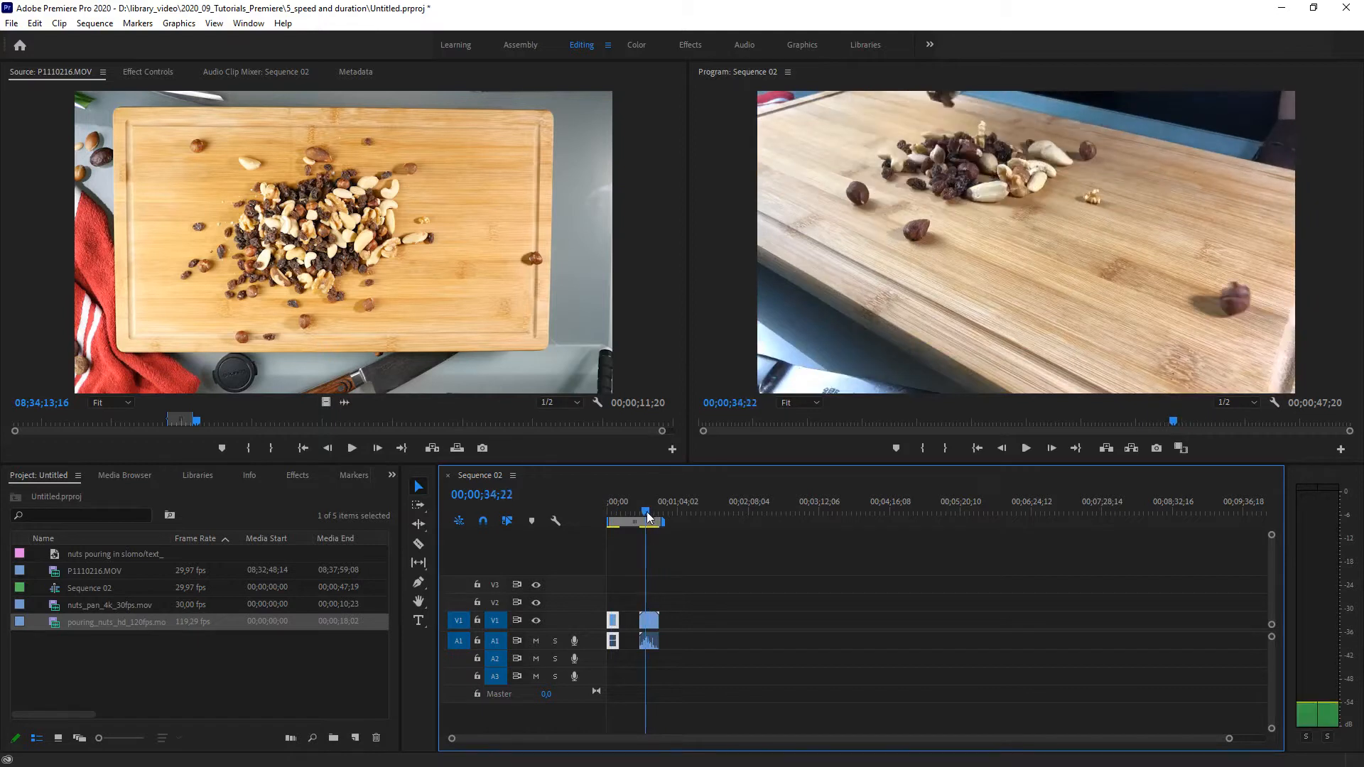
pyautogui.click(1025, 449)
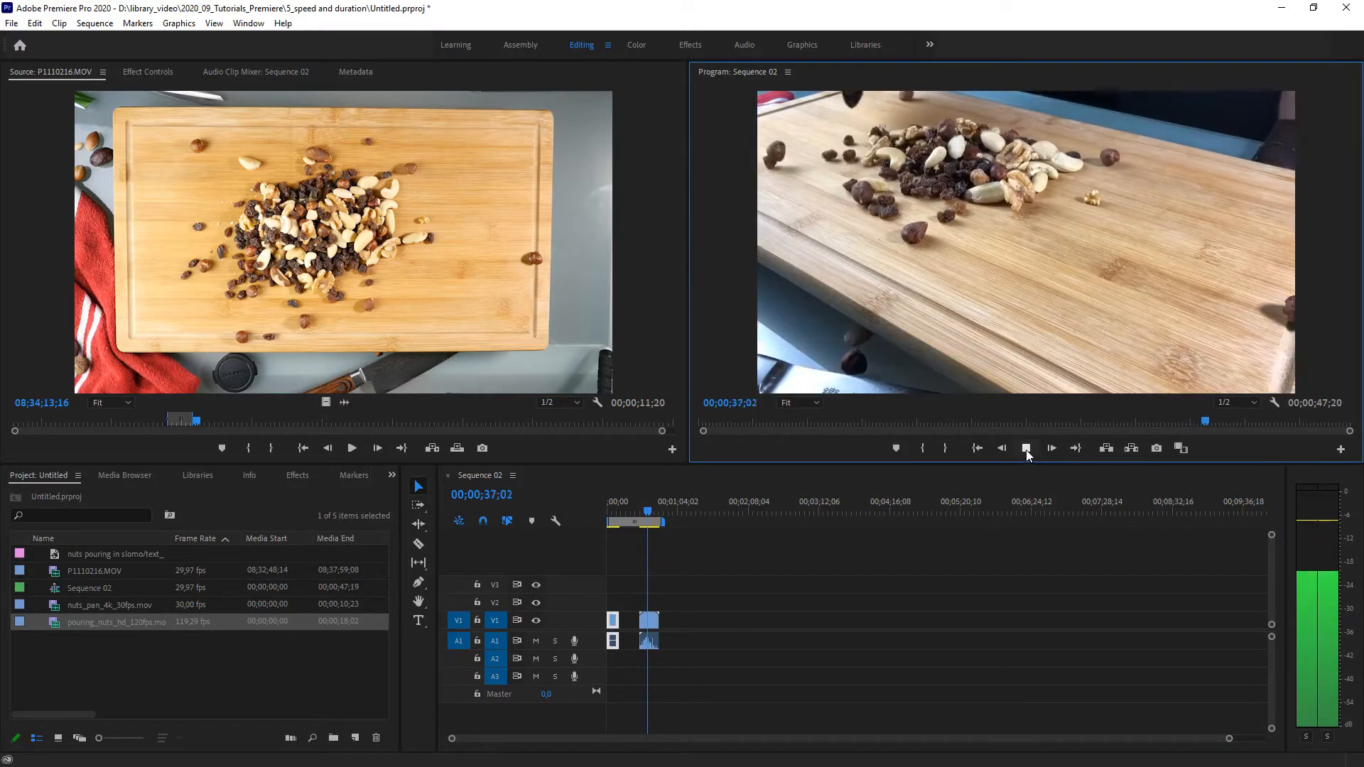
pyautogui.click(1026, 450)
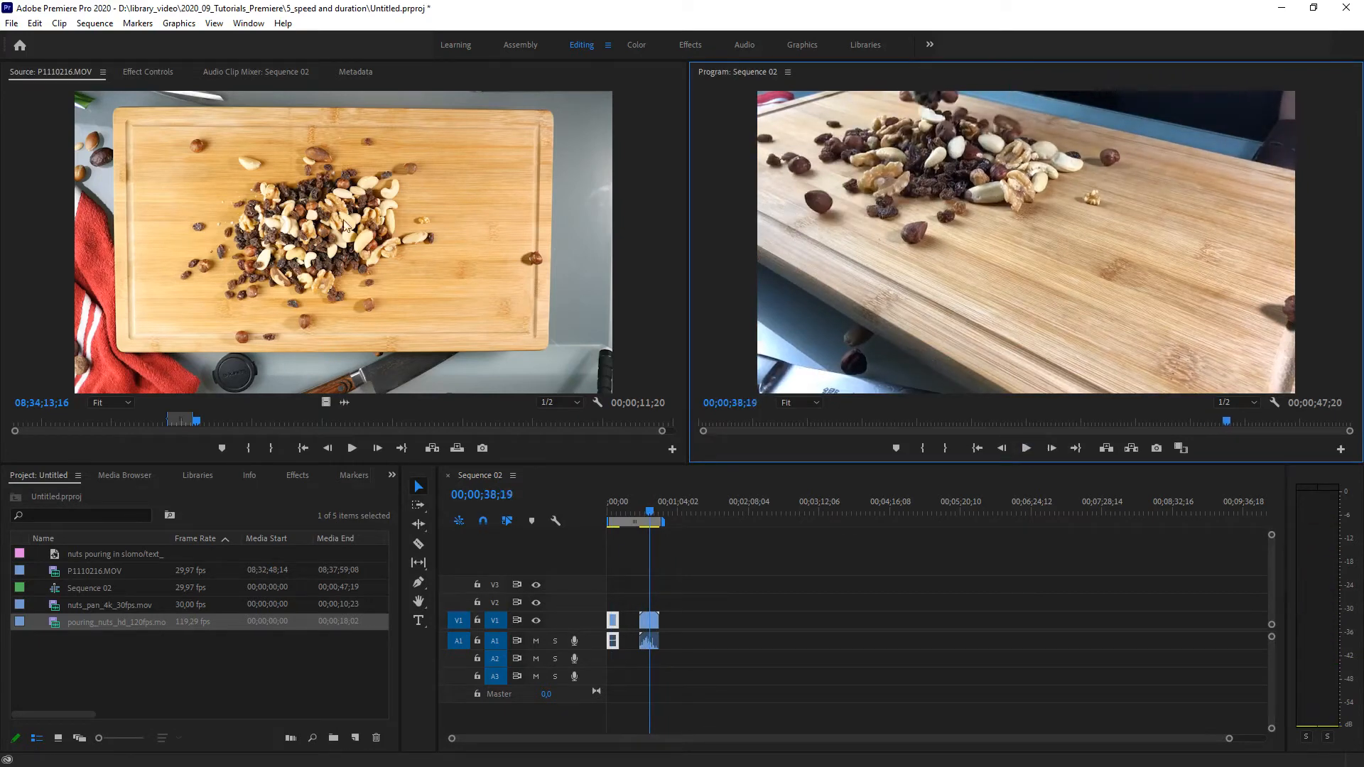
pyautogui.click(151, 75)
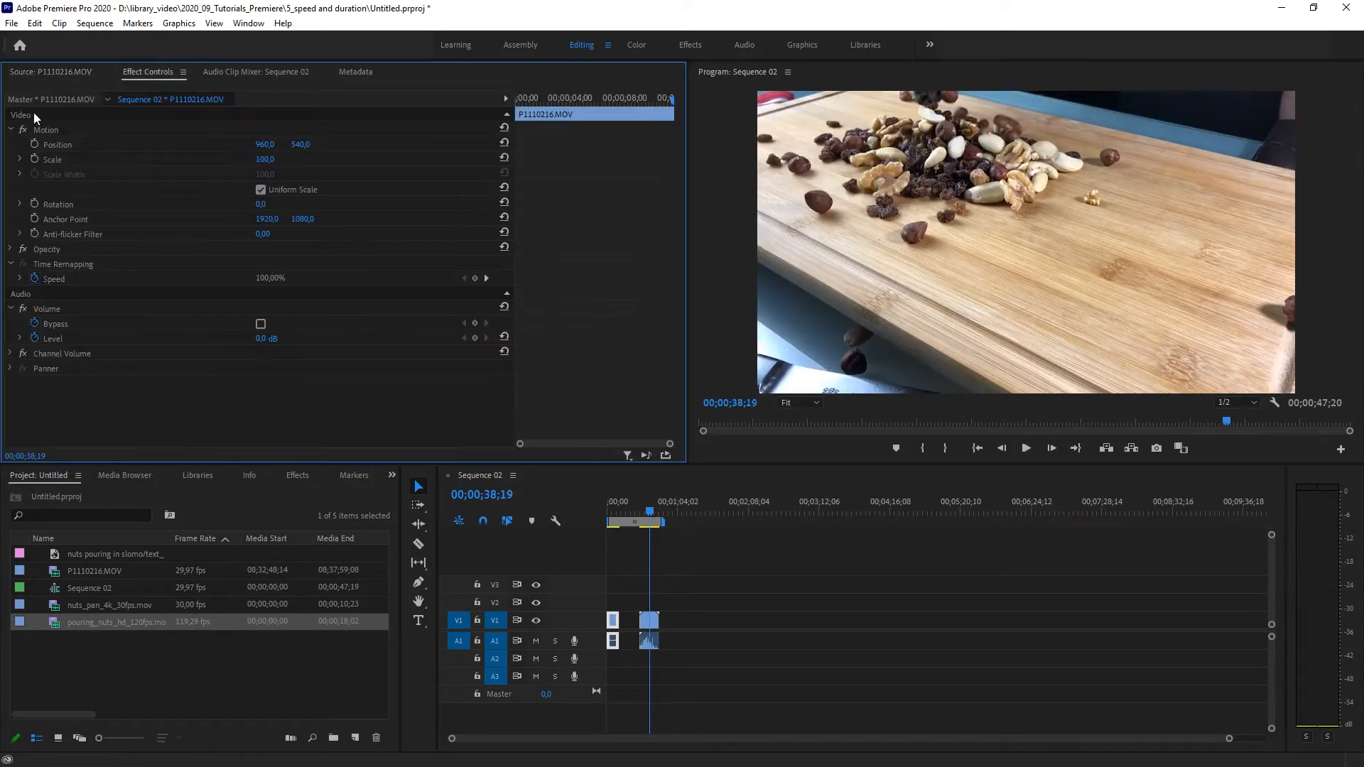
pyautogui.click(39, 71)
pyautogui.click(142, 71)
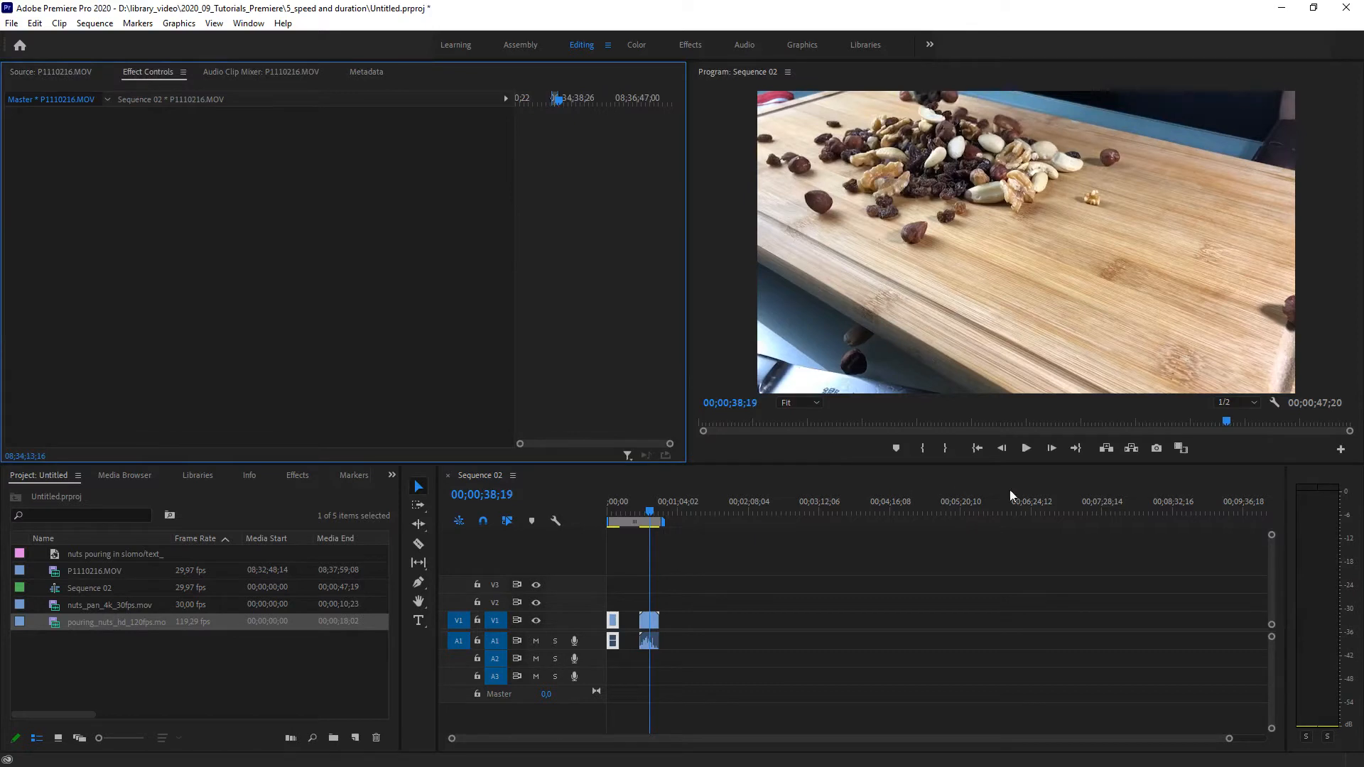
pyautogui.click(1026, 448)
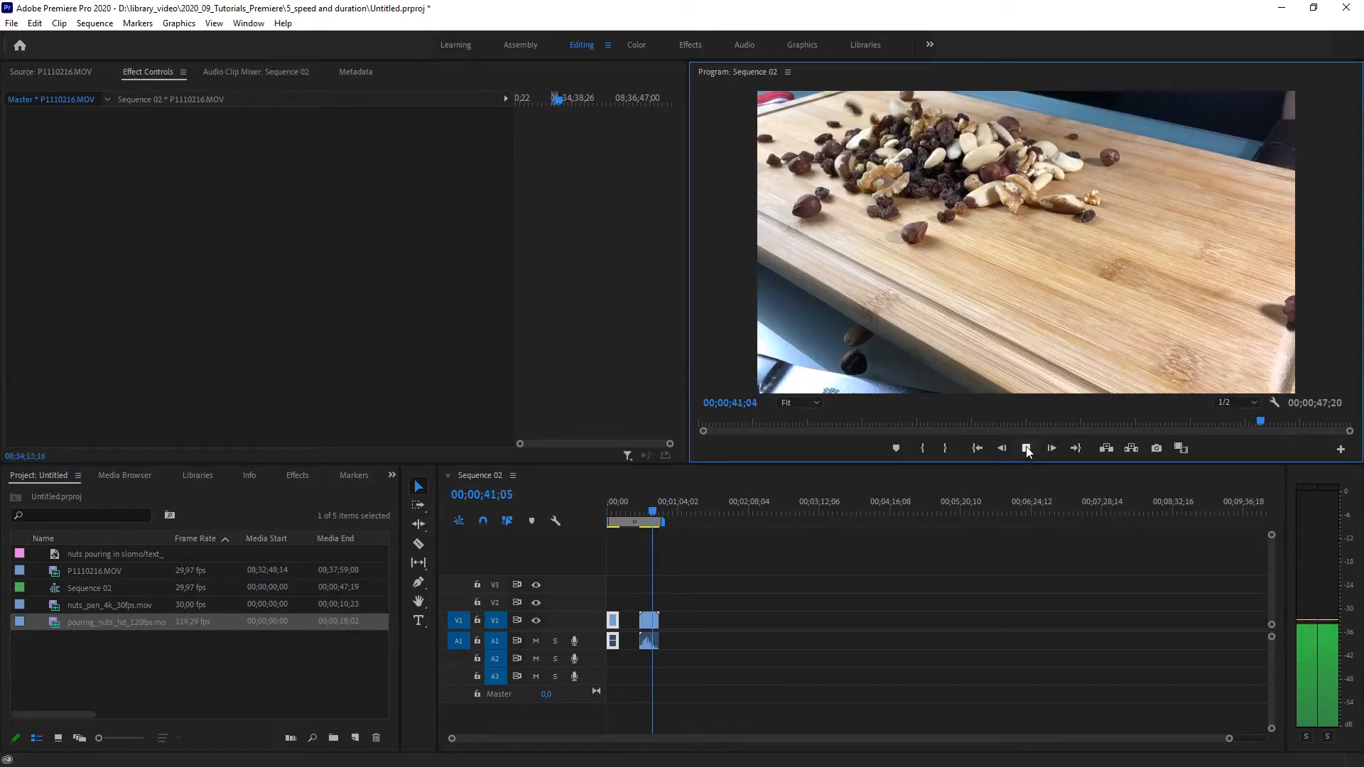
pyautogui.click(1026, 449)
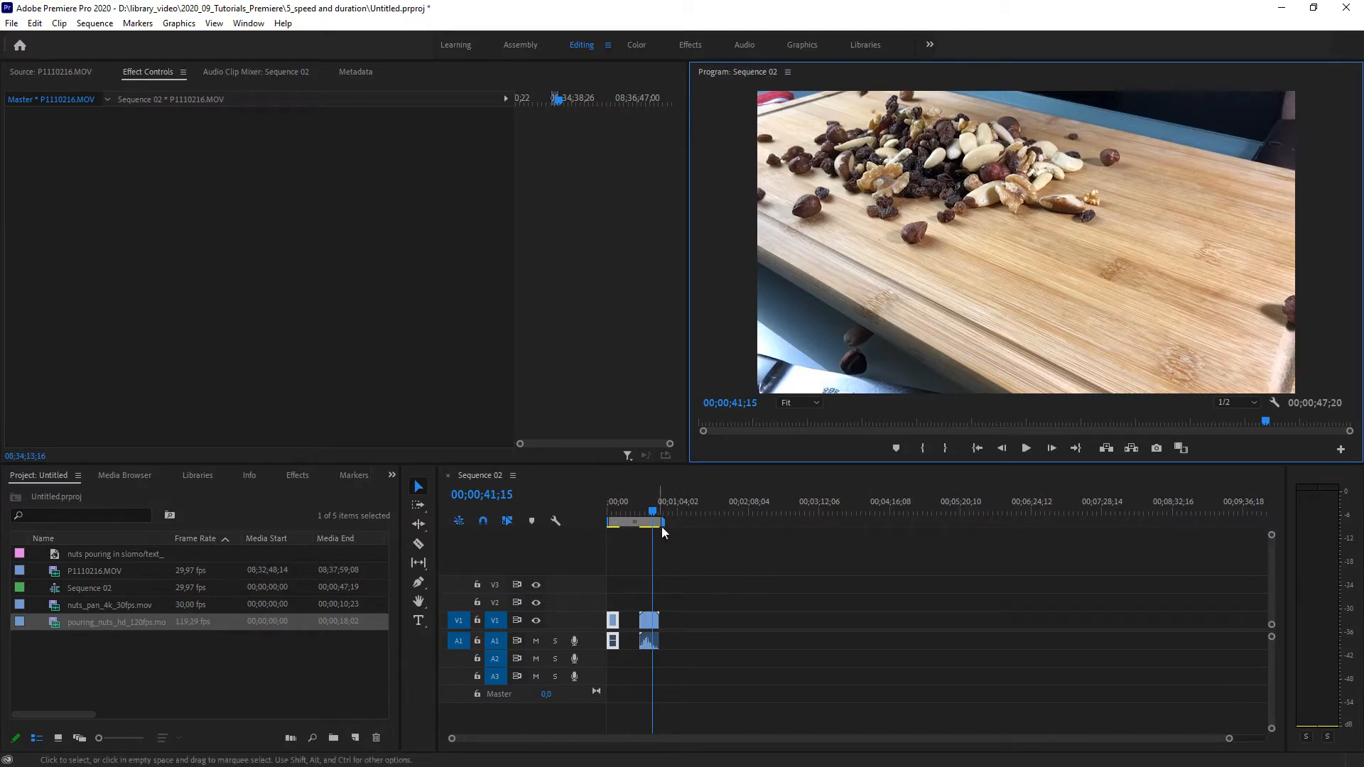
# Set the speed of the pouring_nuts_hd_120fps.mov clip in the timeline to 25%
pyautogui.moveTo(1229, 738); pyautogui.dragTo(924, 764)
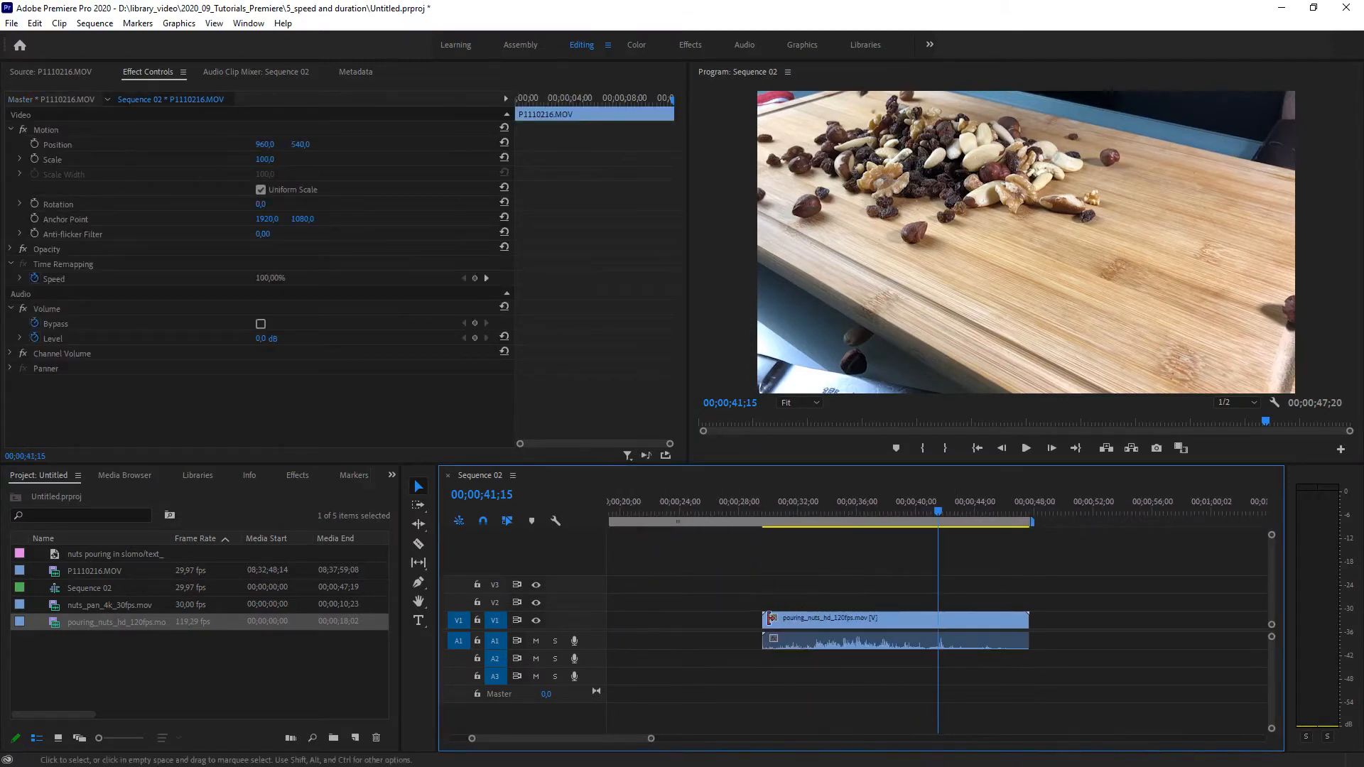
pyautogui.click(870, 621)
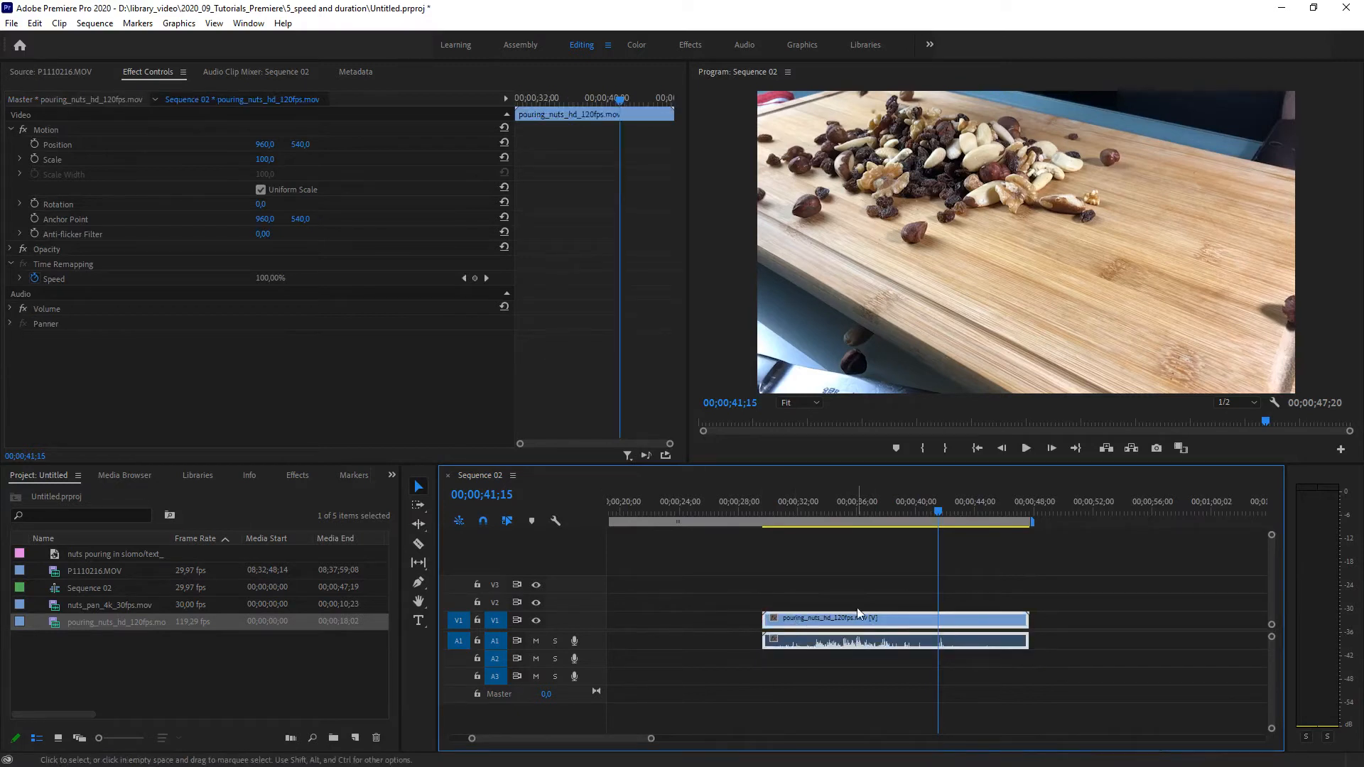
pyautogui.click(804, 664)
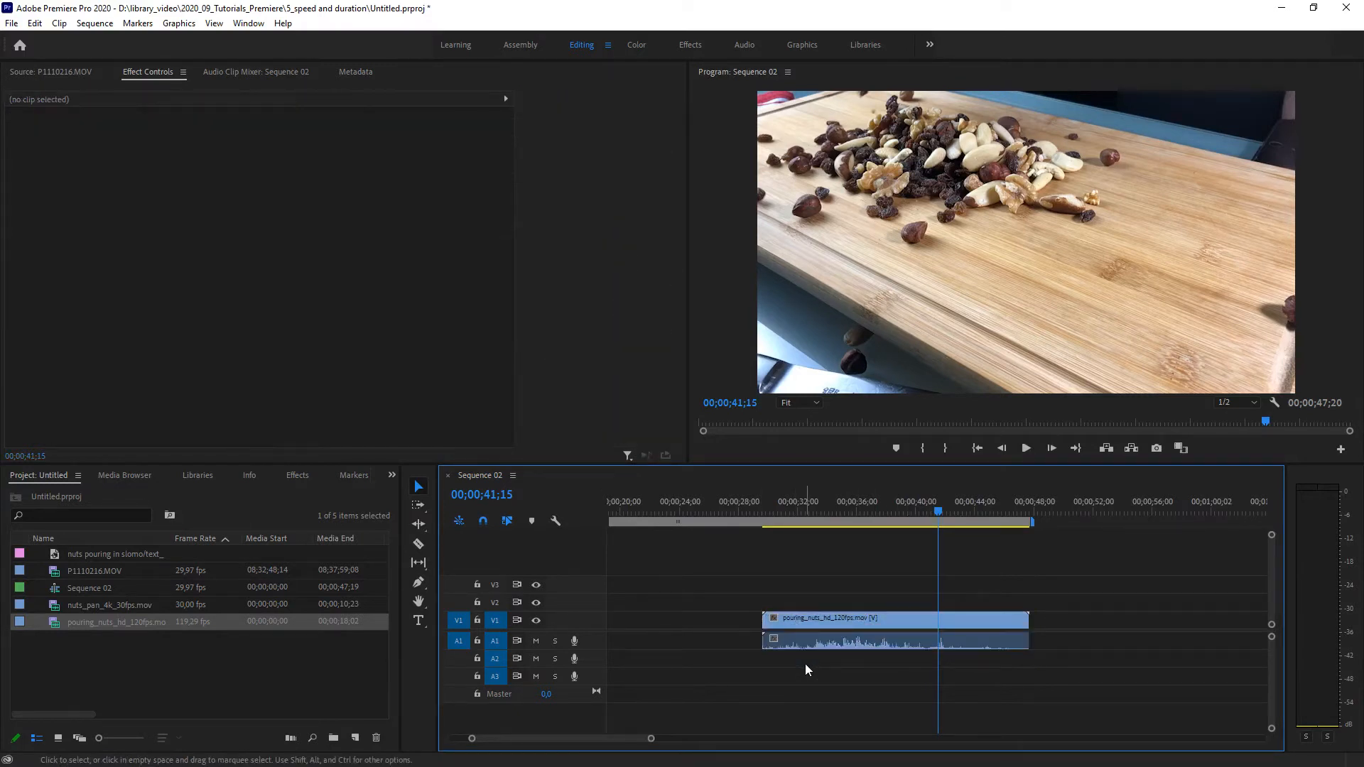
pyautogui.click(897, 616)
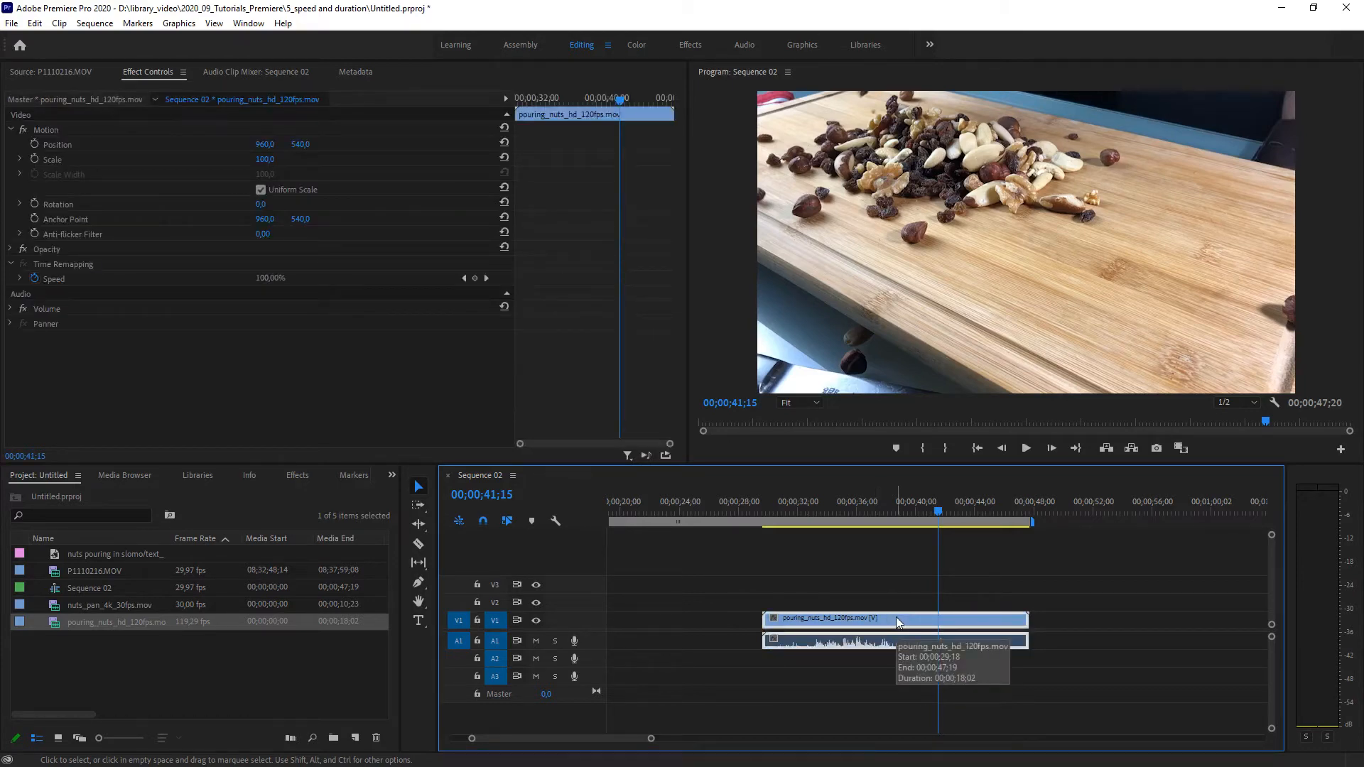
pyautogui.rightClick(896, 619)
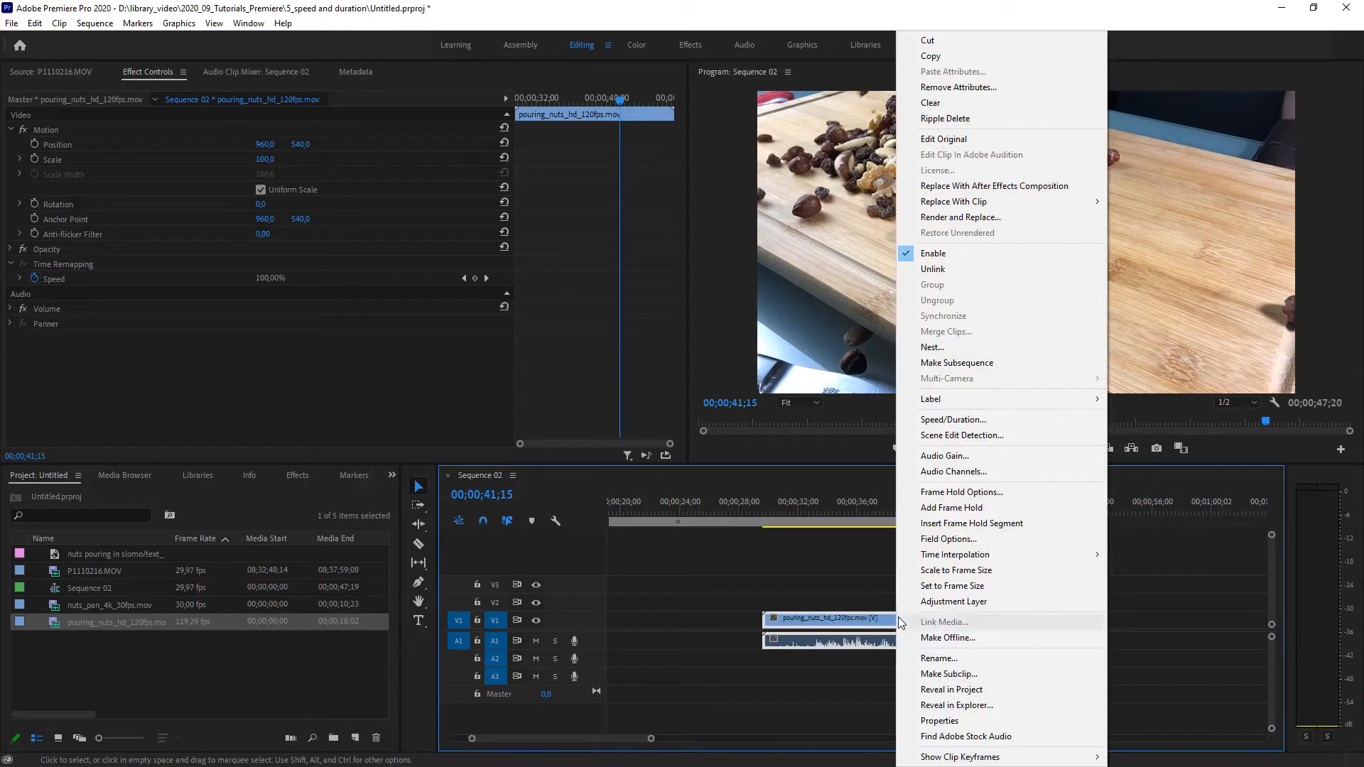
pyautogui.click(955, 420)
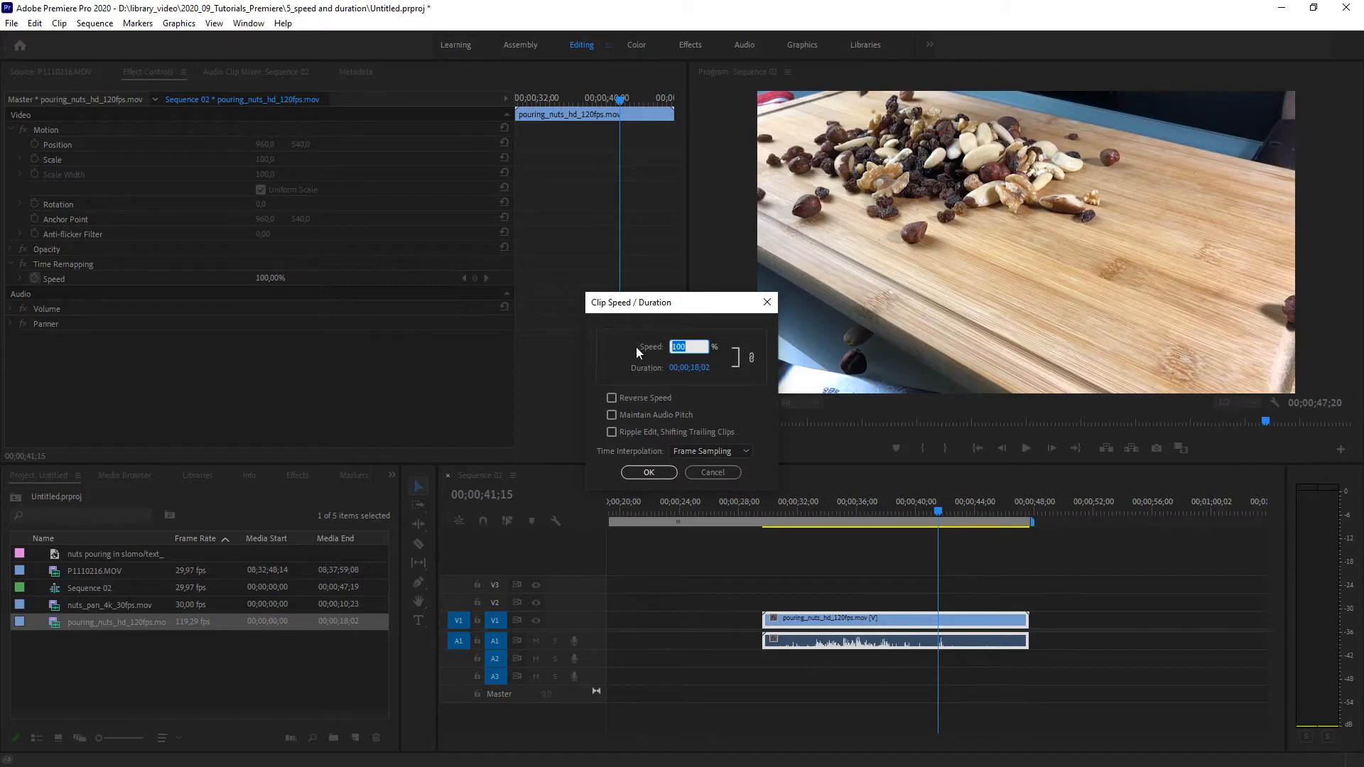
pyautogui.write('25')
pyautogui.click(664, 473)
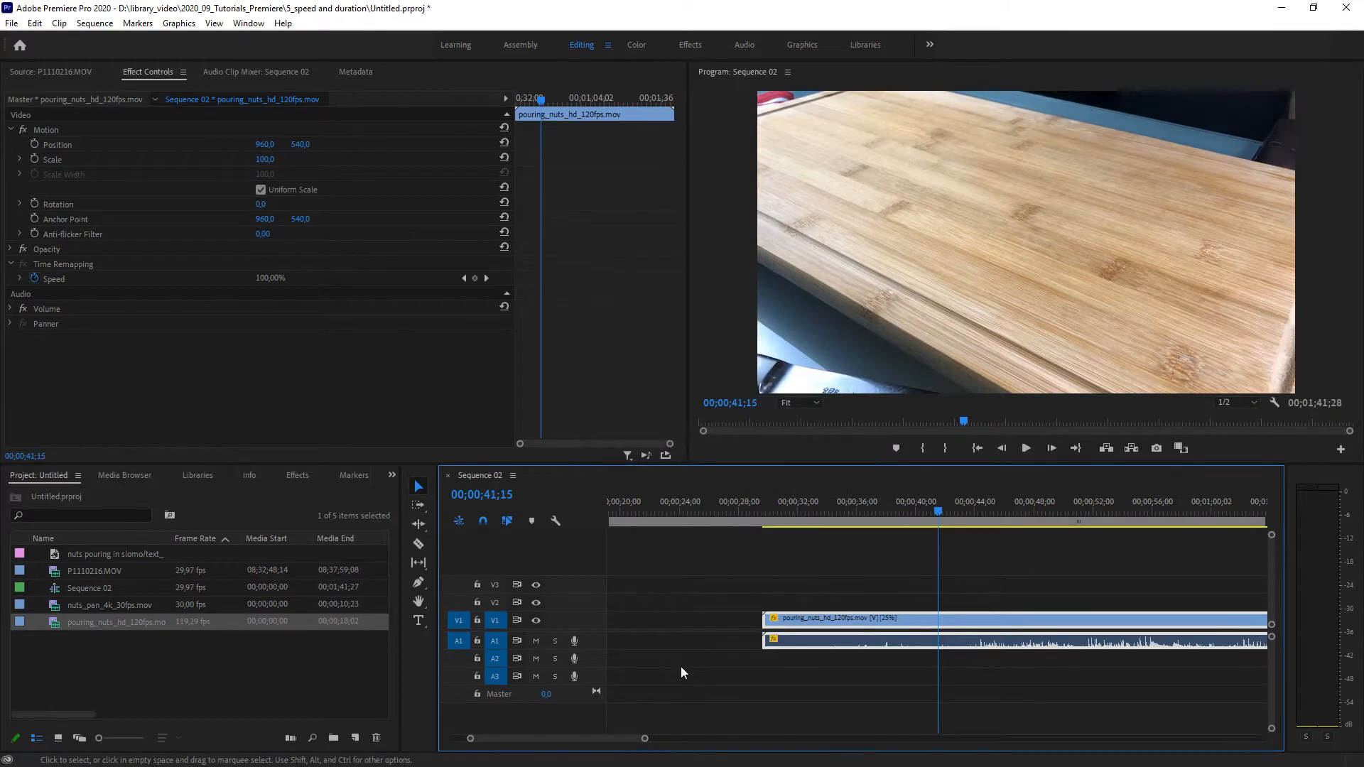
# Play back the slowed nut pouring clip from about 00;00;45;15
pyautogui.moveTo(643, 738); pyautogui.dragTo(744, 739)
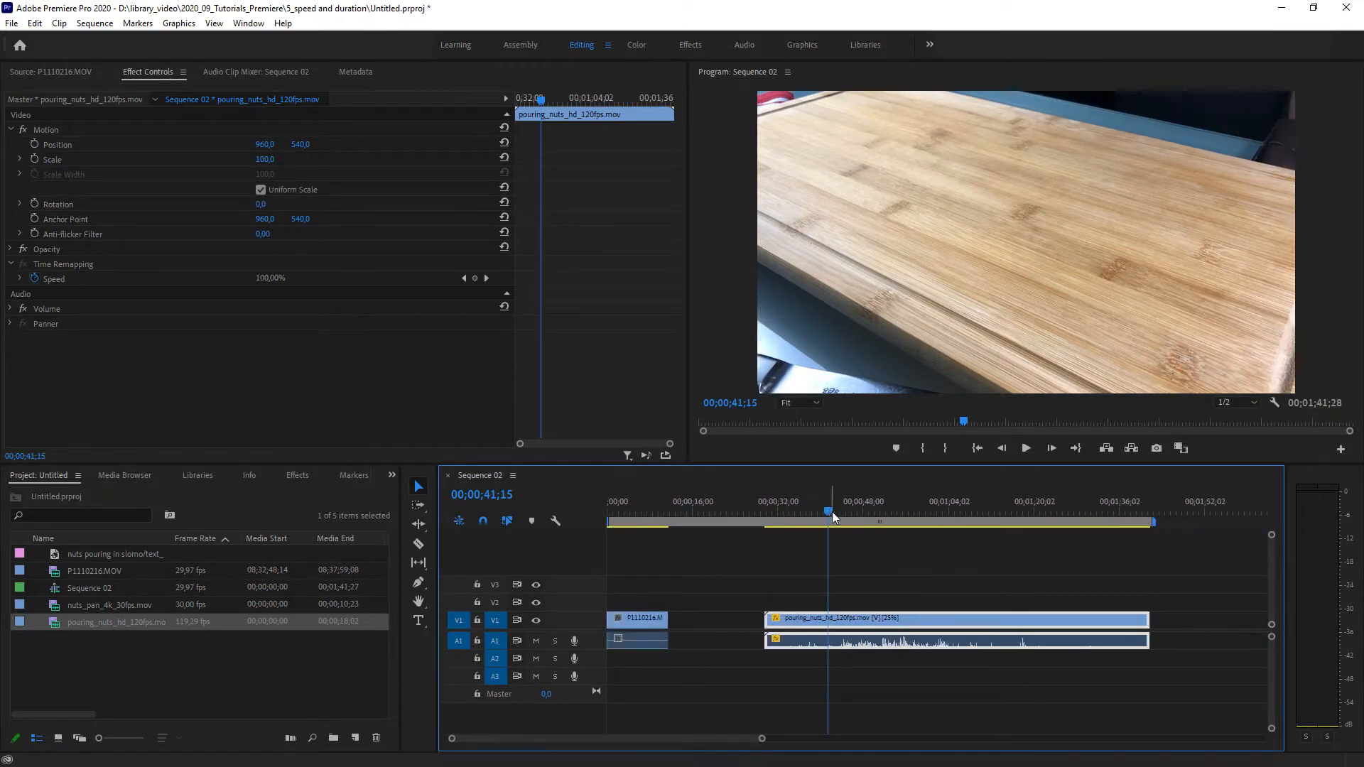
pyautogui.moveTo(833, 511); pyautogui.dragTo(850, 511)
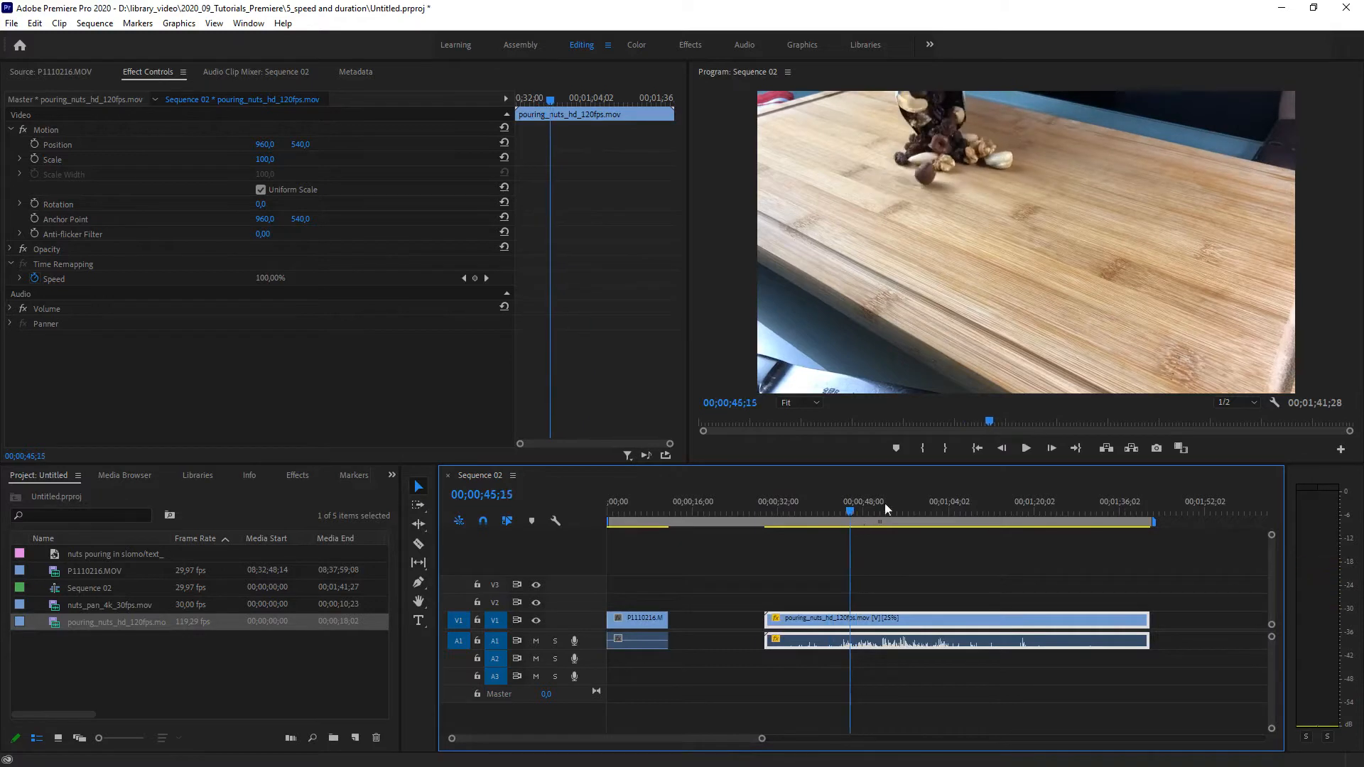
pyautogui.click(1025, 448)
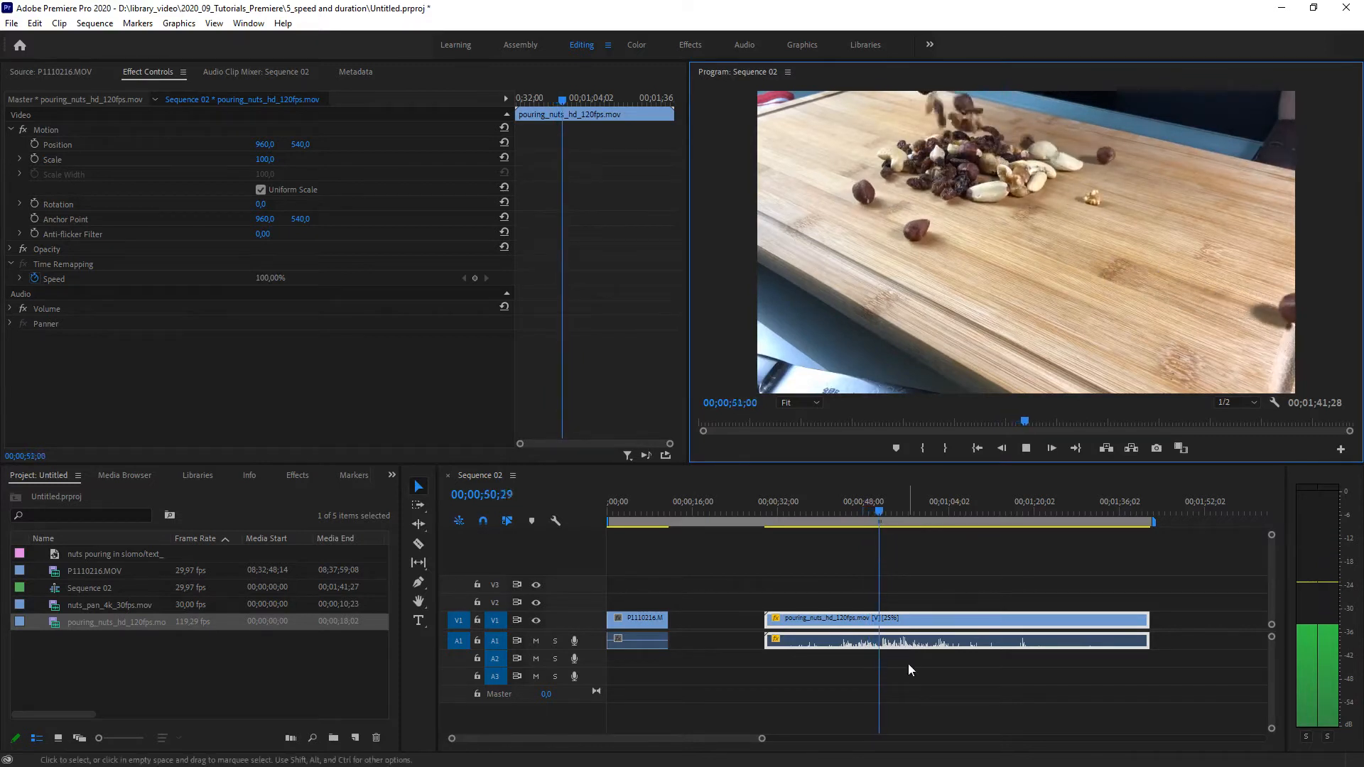
pyautogui.click(1026, 449)
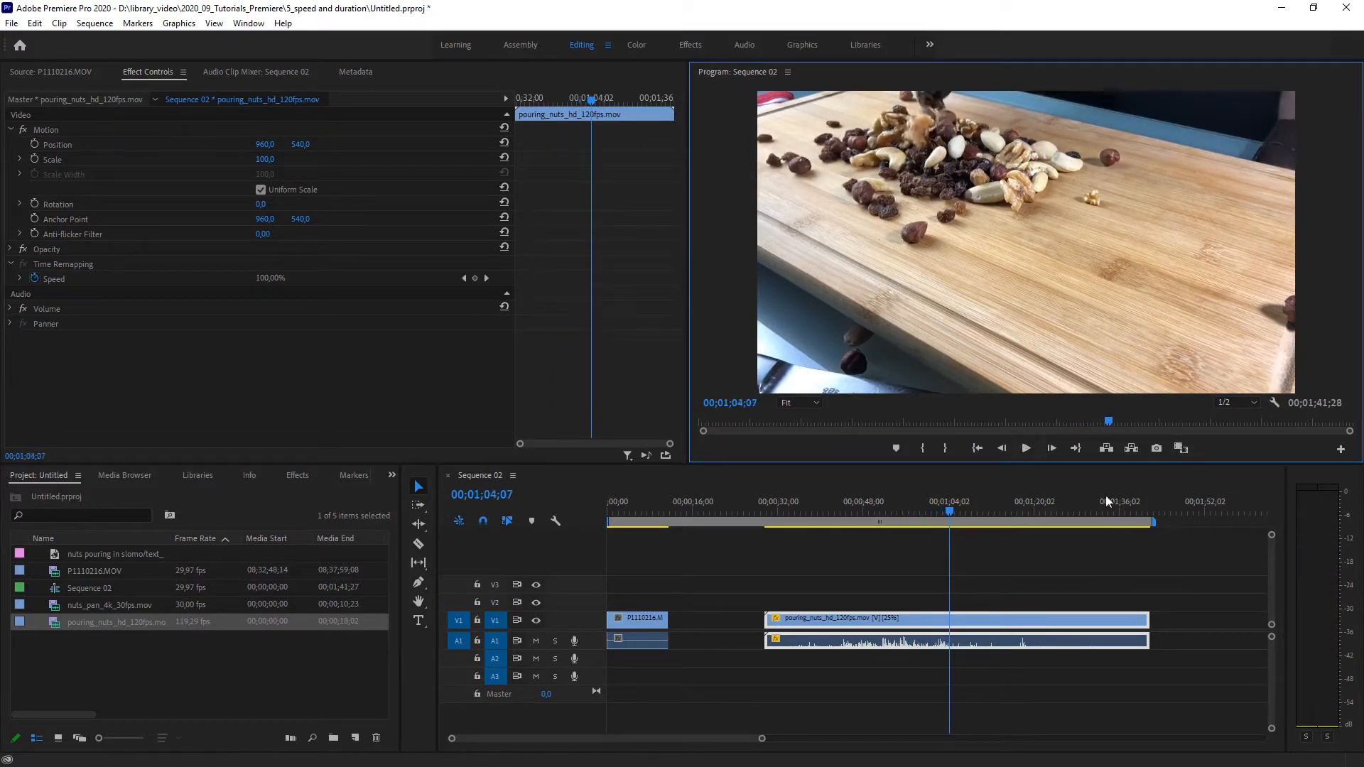
# Trim the slowed clip to the nut pouring, with its start at about 00;00;47;11 and its end at about 00;01;12;29
pyautogui.moveTo(948, 509); pyautogui.dragTo(859, 526)
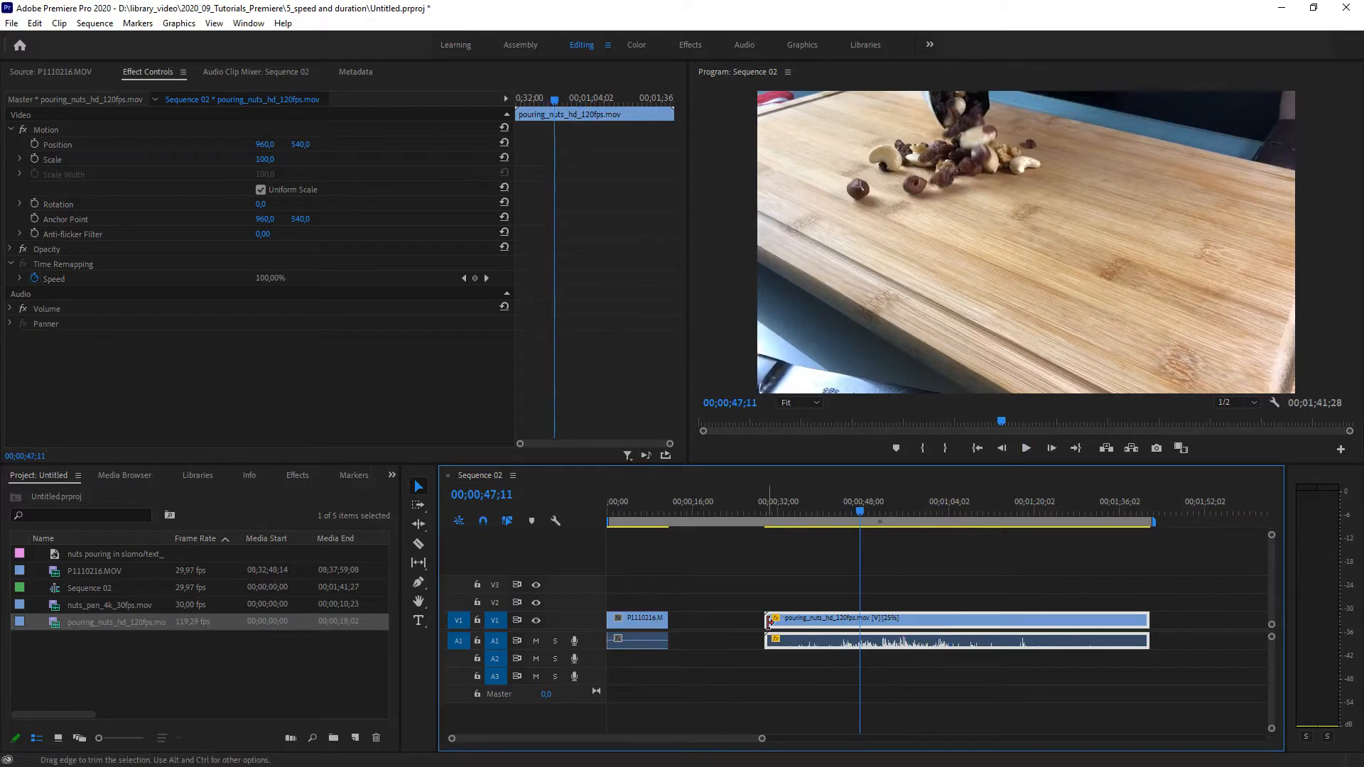
pyautogui.moveTo(766, 619); pyautogui.dragTo(858, 619)
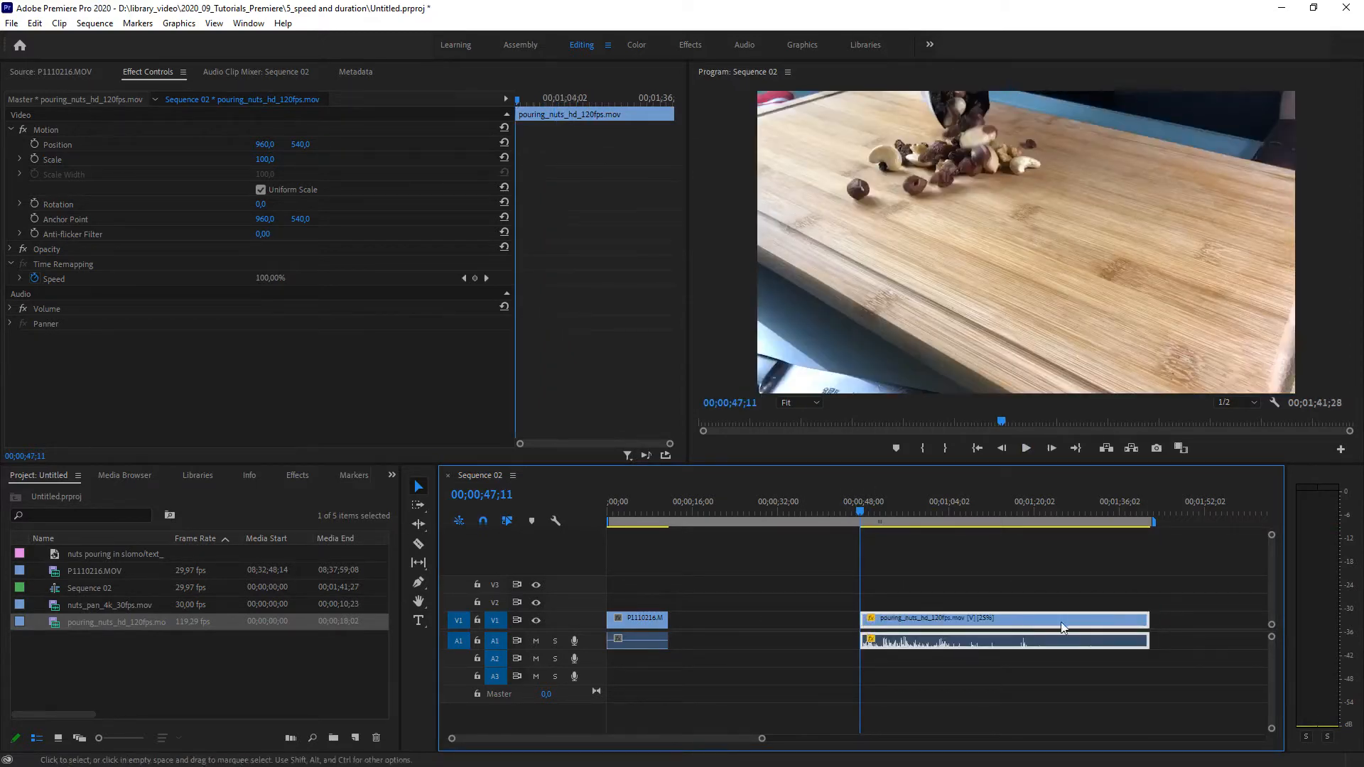
pyautogui.moveTo(858, 510); pyautogui.dragTo(996, 553)
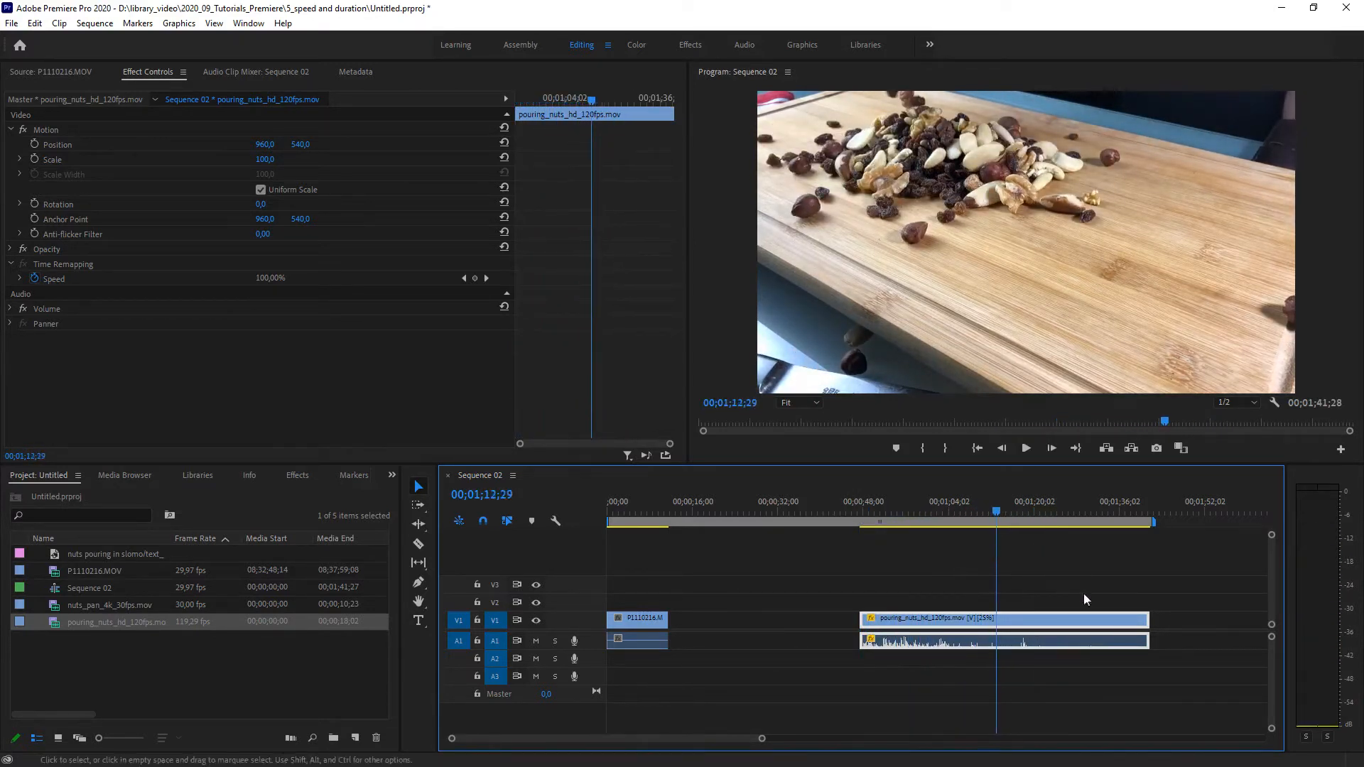
pyautogui.moveTo(1148, 620); pyautogui.dragTo(996, 620)
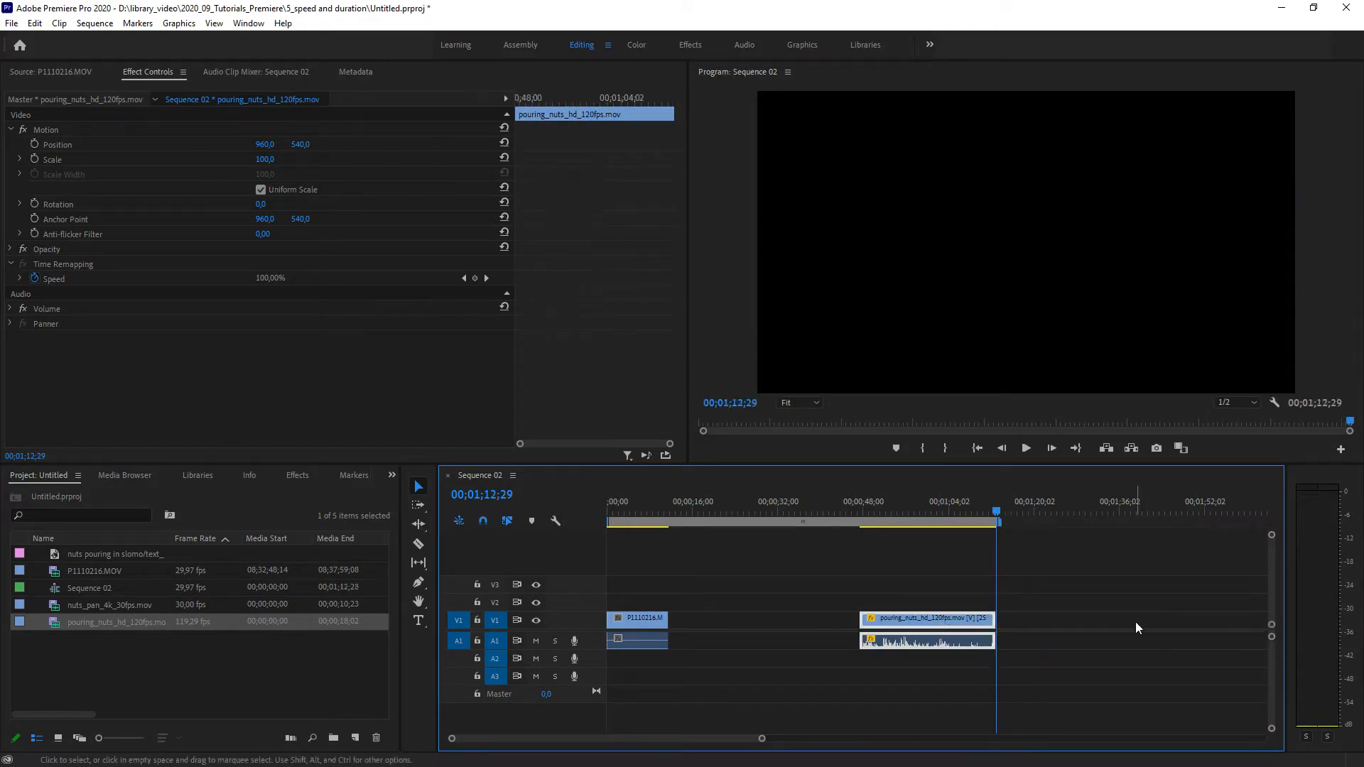
# Reverse the speed of the trimmed nut pouring clip and play it back from its start
pyautogui.rightClick(916, 616)
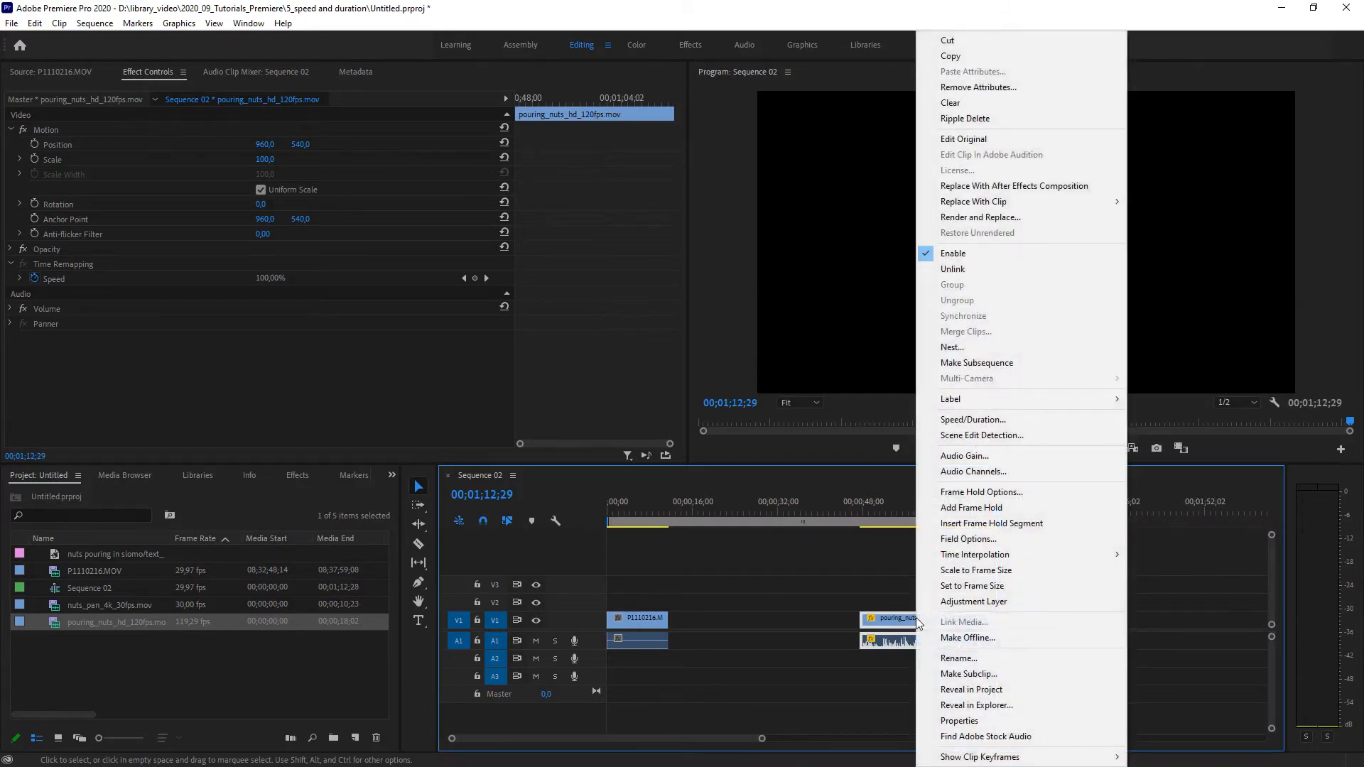
pyautogui.click(966, 420)
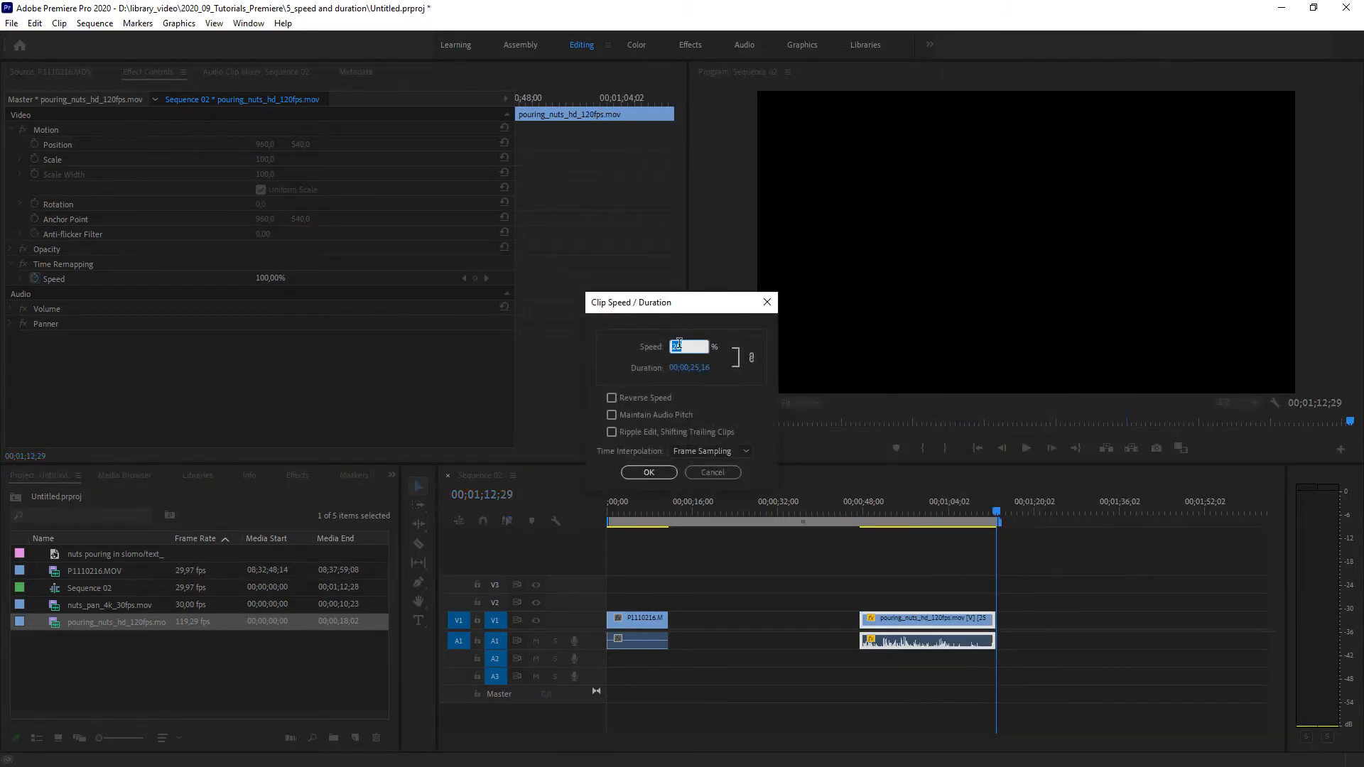
pyautogui.click(611, 398)
pyautogui.click(649, 472)
pyautogui.moveTo(997, 517); pyautogui.dragTo(853, 530)
pyautogui.click(1026, 448)
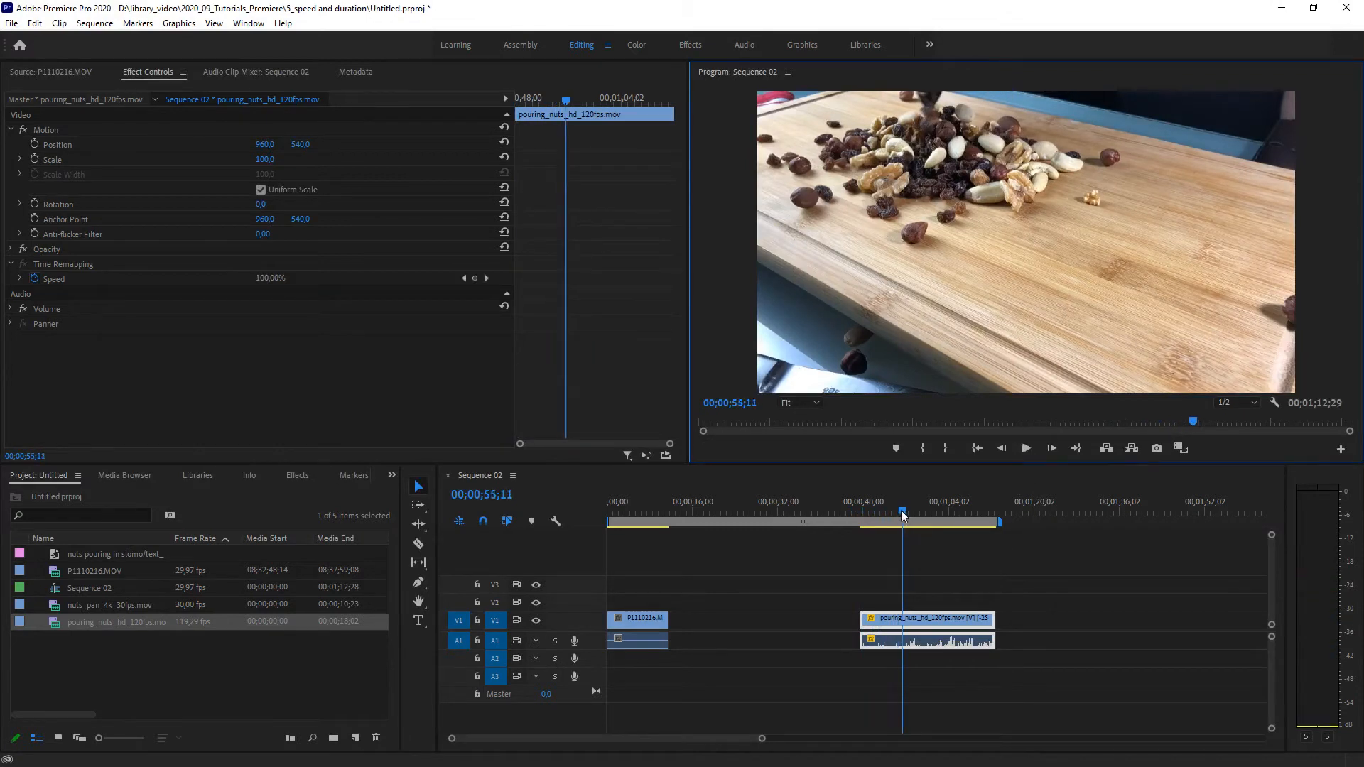
pyautogui.moveTo(901, 510); pyautogui.dragTo(964, 513)
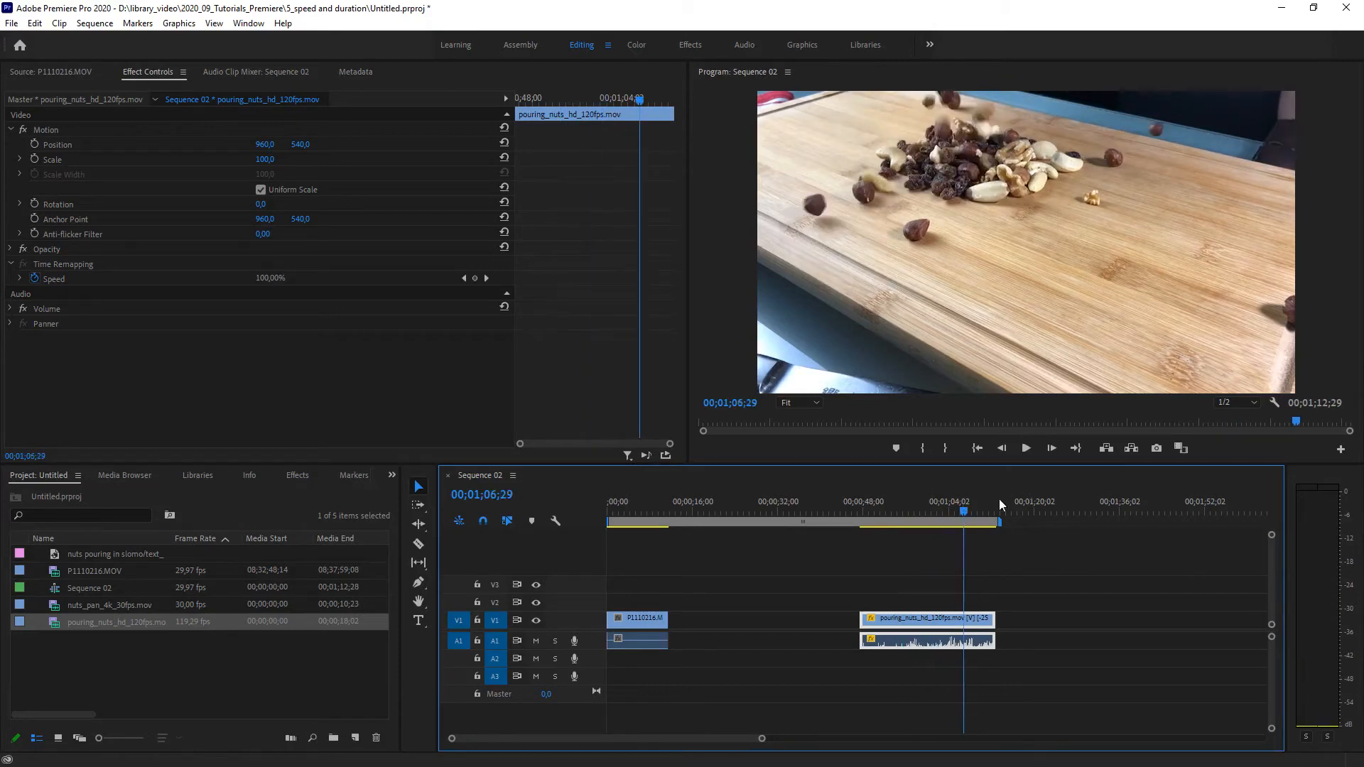
# Turn off Reverse Speed and turn on Maintain Audio Pitch for the trimmed nut pouring clip
pyautogui.rightClick(933, 625)
pyautogui.click(975, 426)
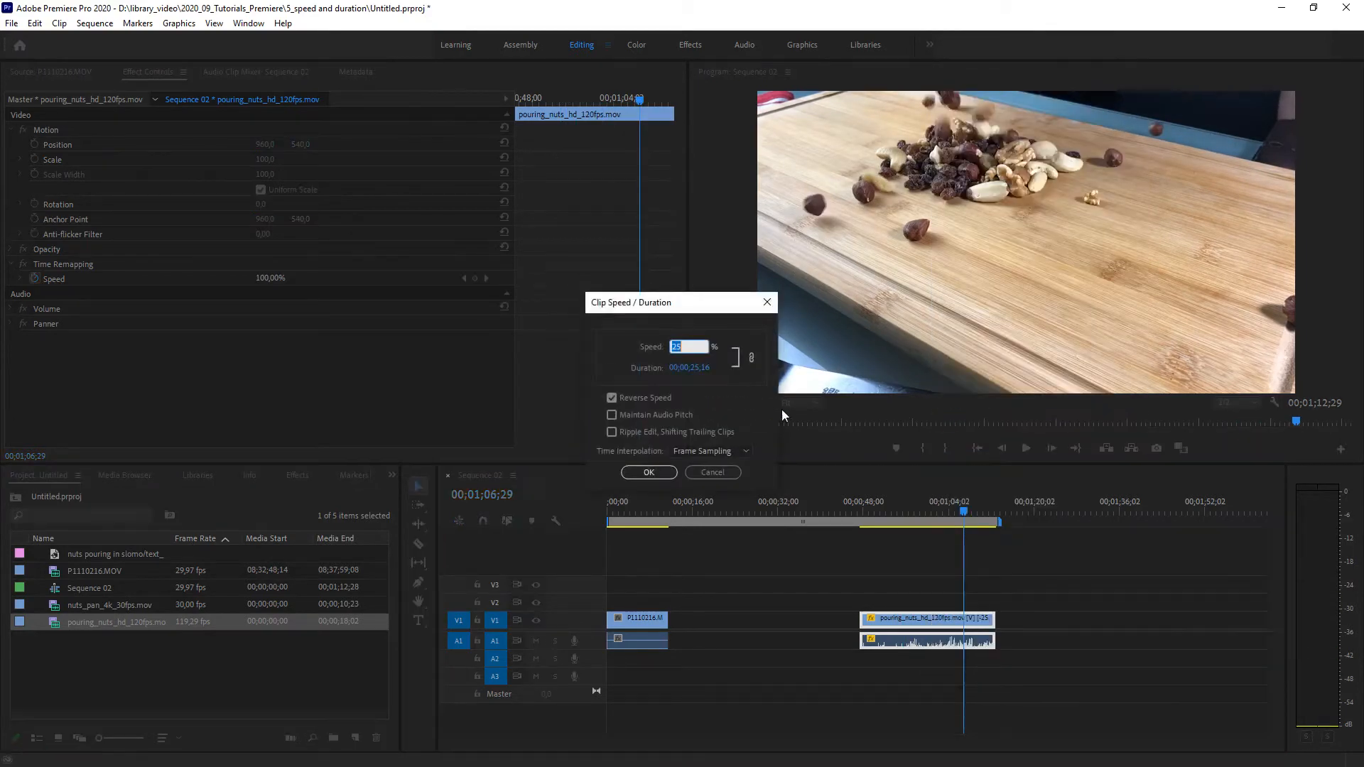
pyautogui.click(614, 399)
pyautogui.click(649, 472)
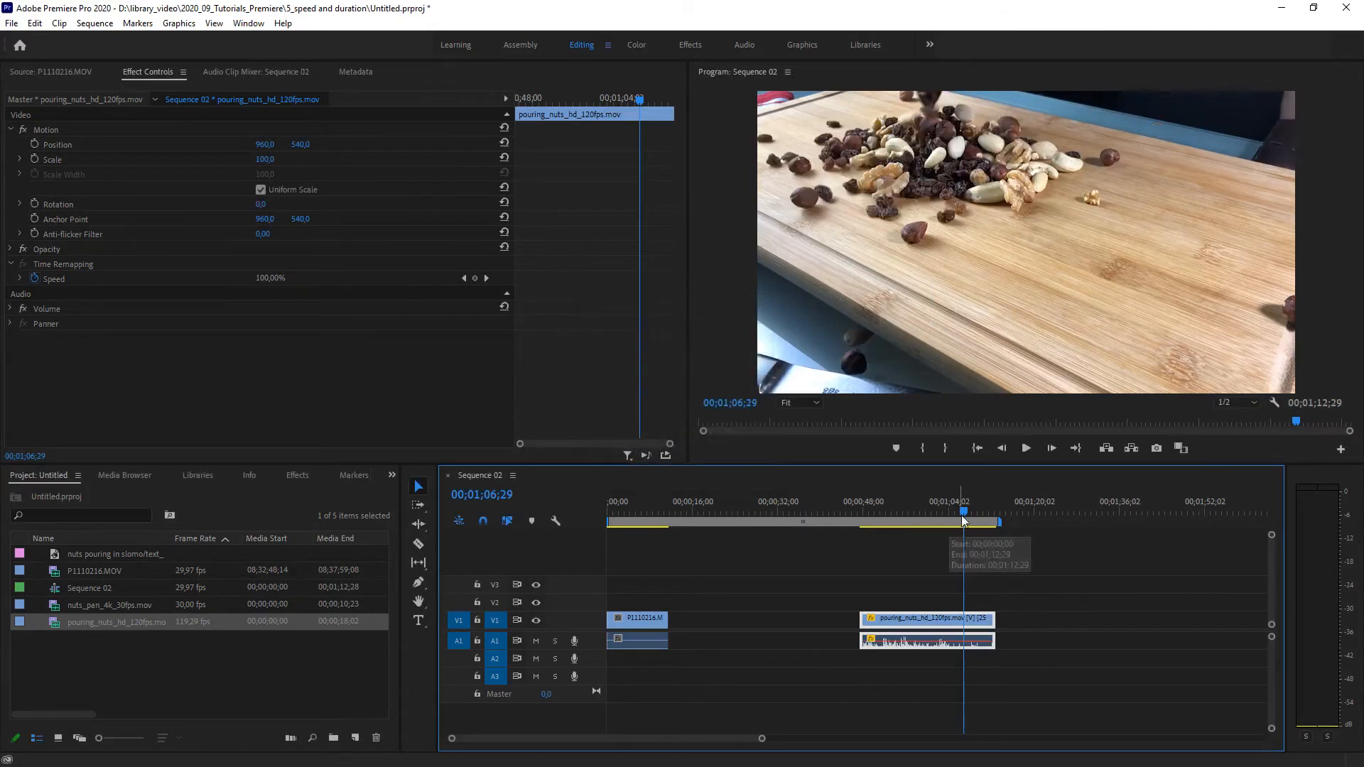
# Play back the forward-running slow-motion clip from its middle part to check its sound
pyautogui.moveTo(961, 514); pyautogui.dragTo(904, 510)
pyautogui.click(1025, 448)
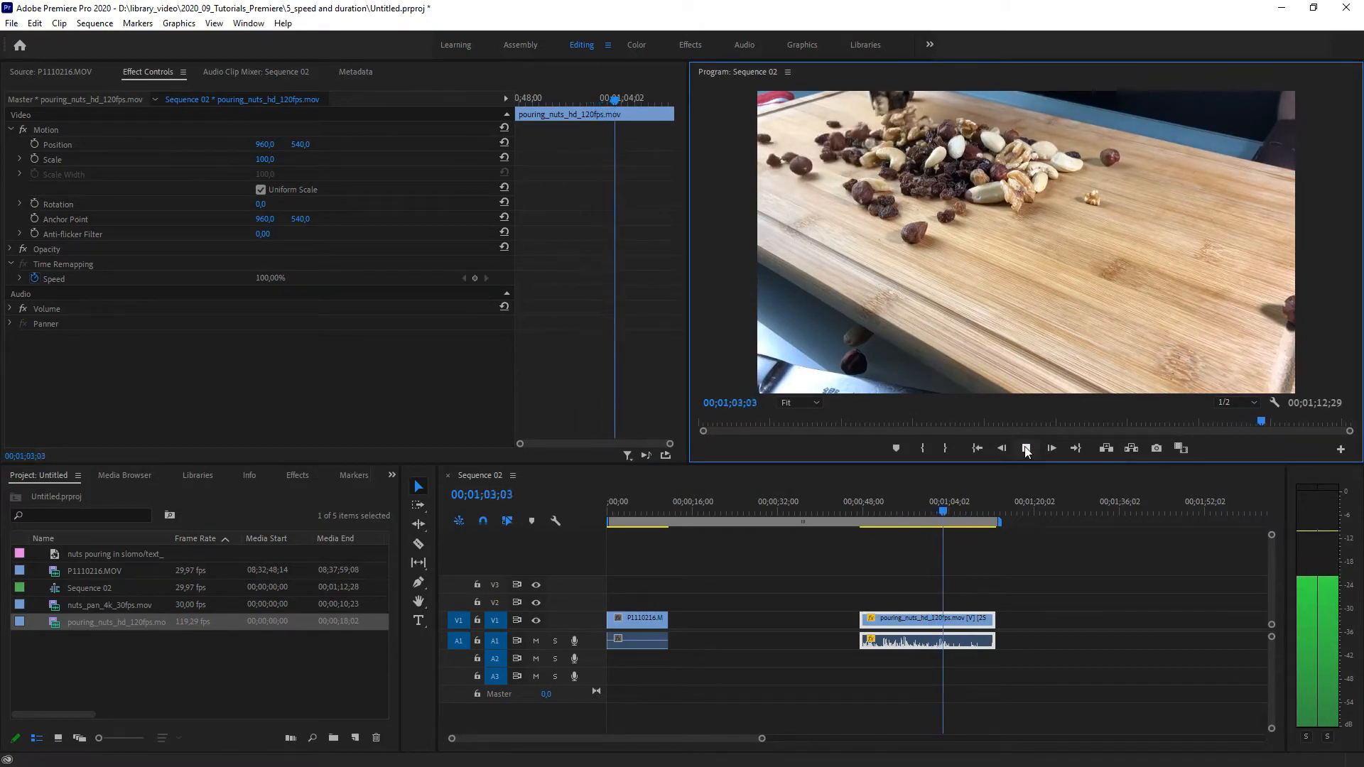
pyautogui.click(1026, 448)
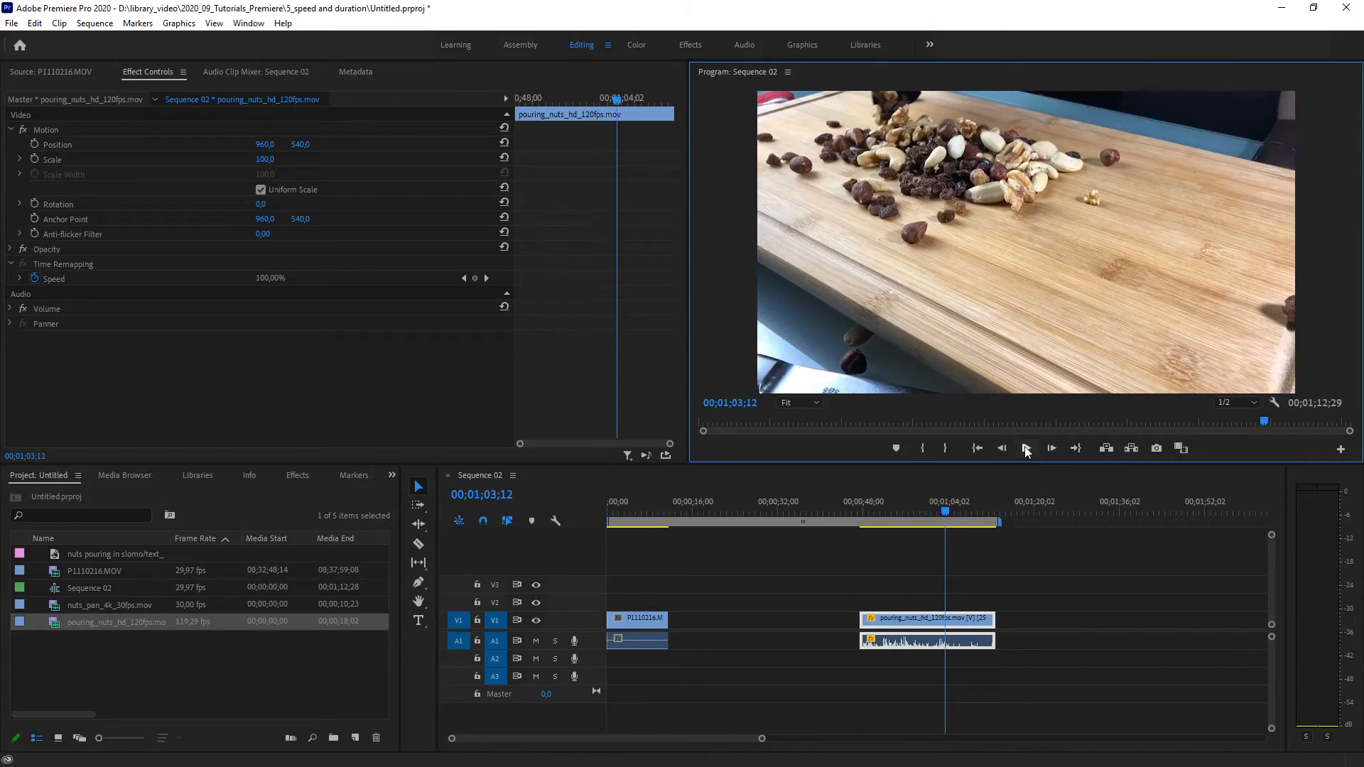
# Turn off Maintain Audio Pitch for the slowed nut pouring clip and play it back to hear its sound
pyautogui.rightClick(923, 619)
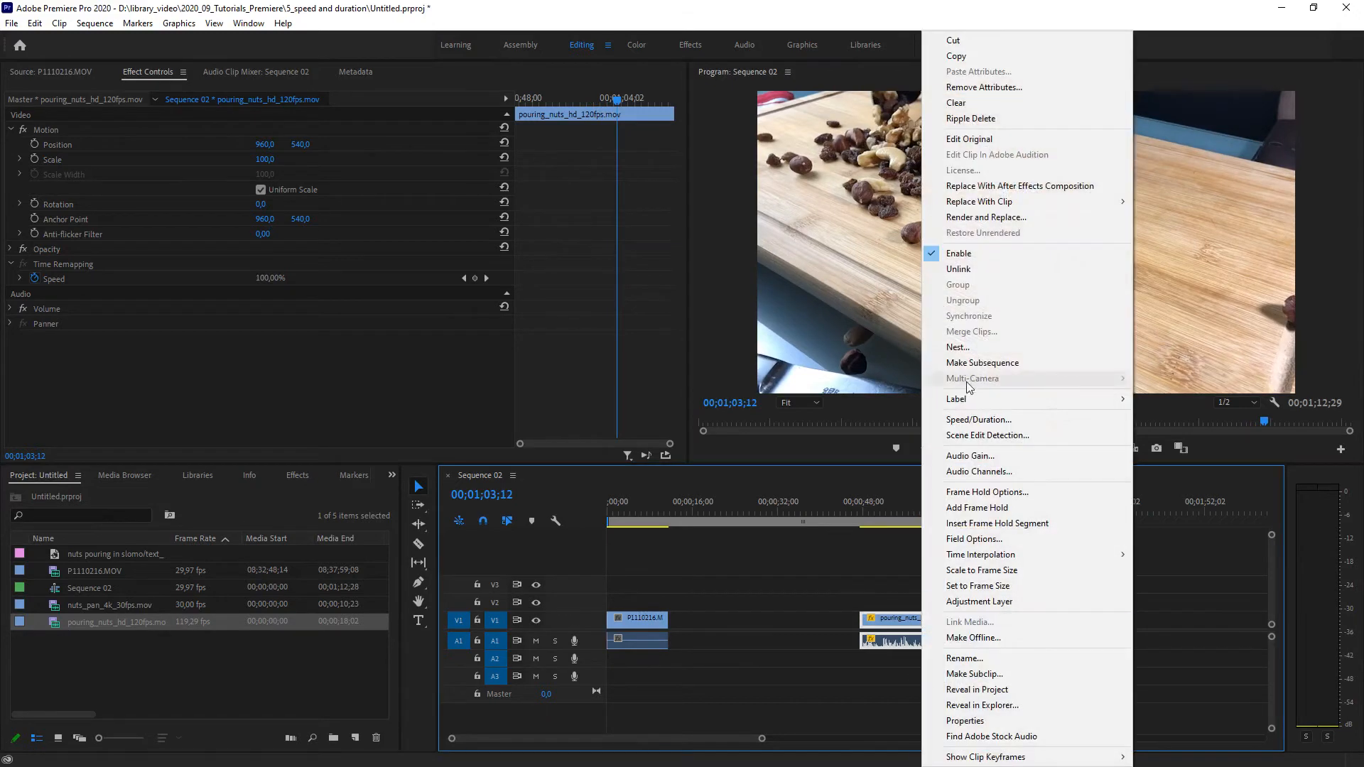
pyautogui.click(973, 420)
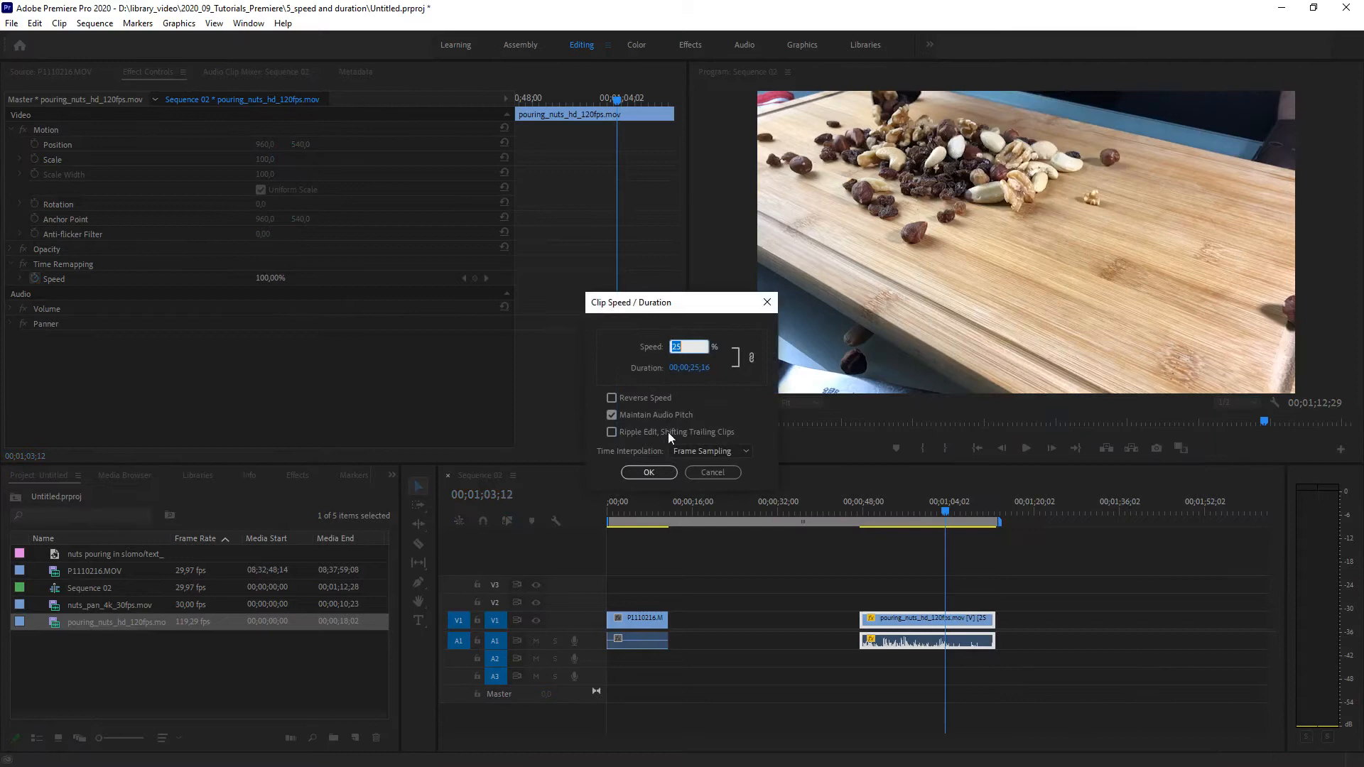
pyautogui.click(612, 416)
pyautogui.click(648, 473)
pyautogui.click(1026, 449)
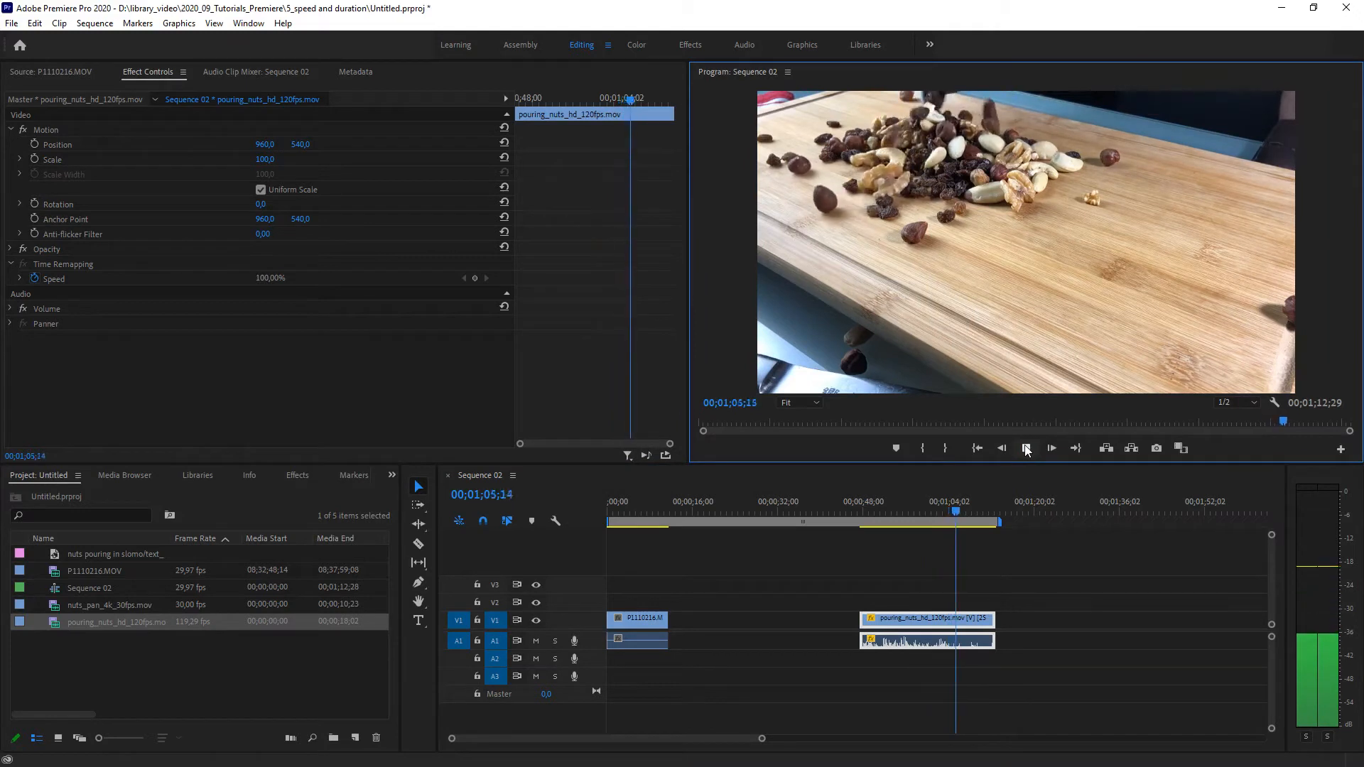
pyautogui.click(1027, 449)
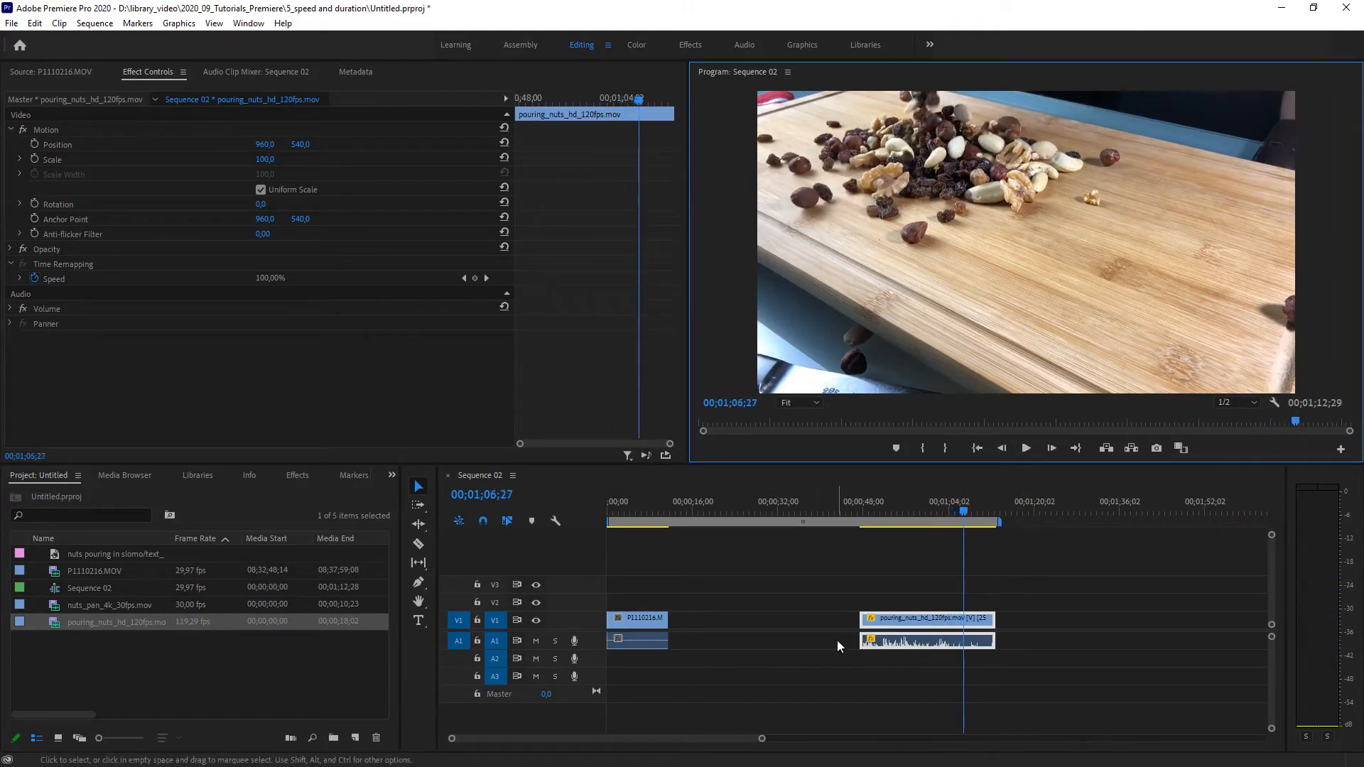
# Move the slowed nut pouring clip earlier in the sequence, close behind the P1110216 clip, ending at about 00;00;39;11
pyautogui.moveTo(964, 510); pyautogui.dragTo(879, 521)
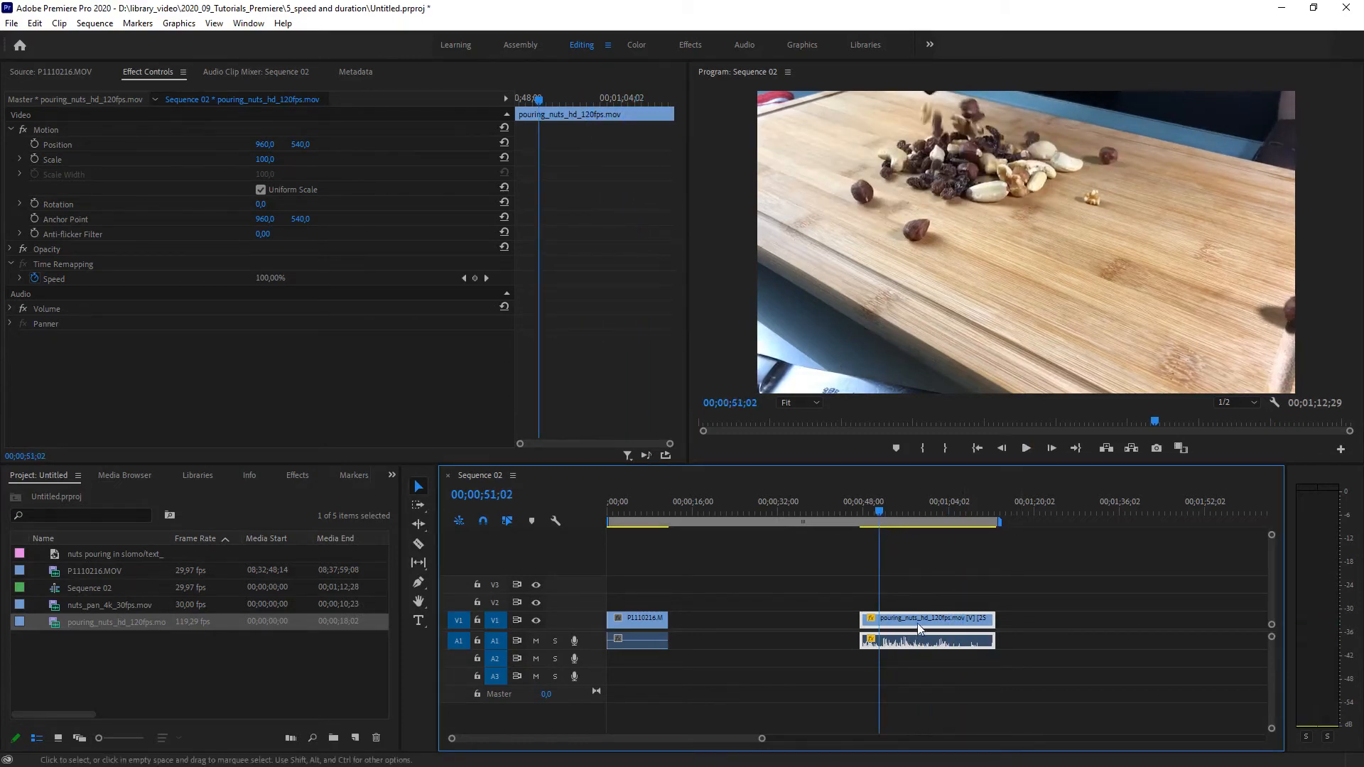
pyautogui.moveTo(919, 616); pyautogui.dragTo(742, 616)
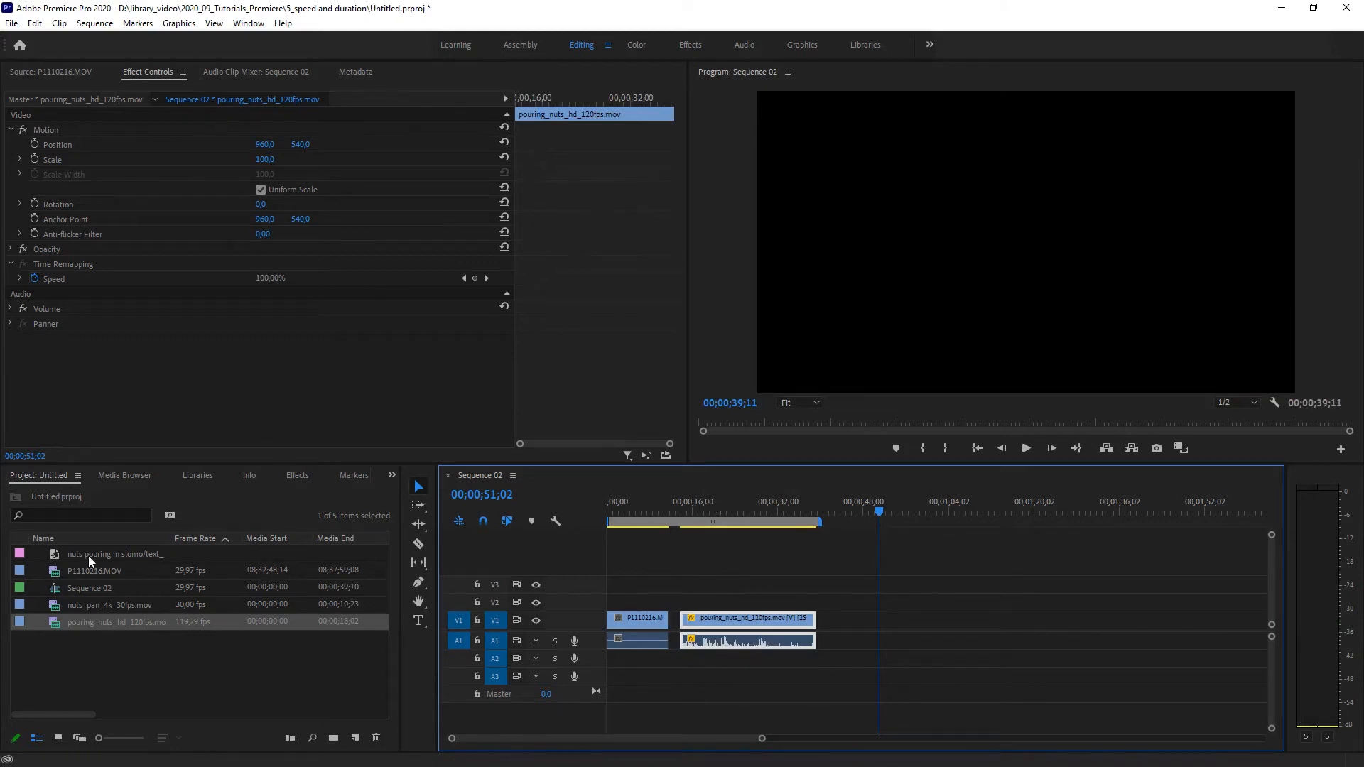
pyautogui.moveTo(880, 513); pyautogui.dragTo(722, 514)
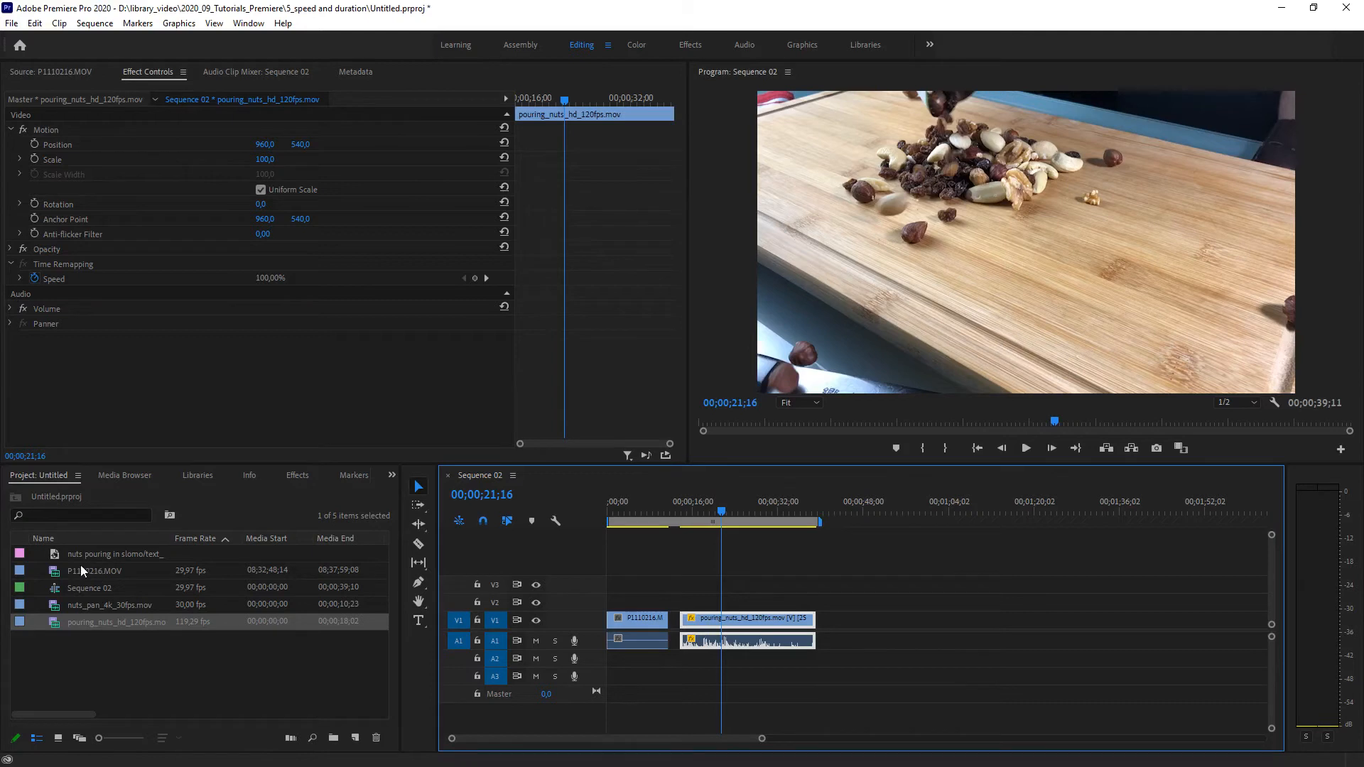
# Place the "nuts pouring in slomo" text element on V2 above the later part of the nut pouring clip
pyautogui.moveTo(88, 556); pyautogui.dragTo(770, 608)
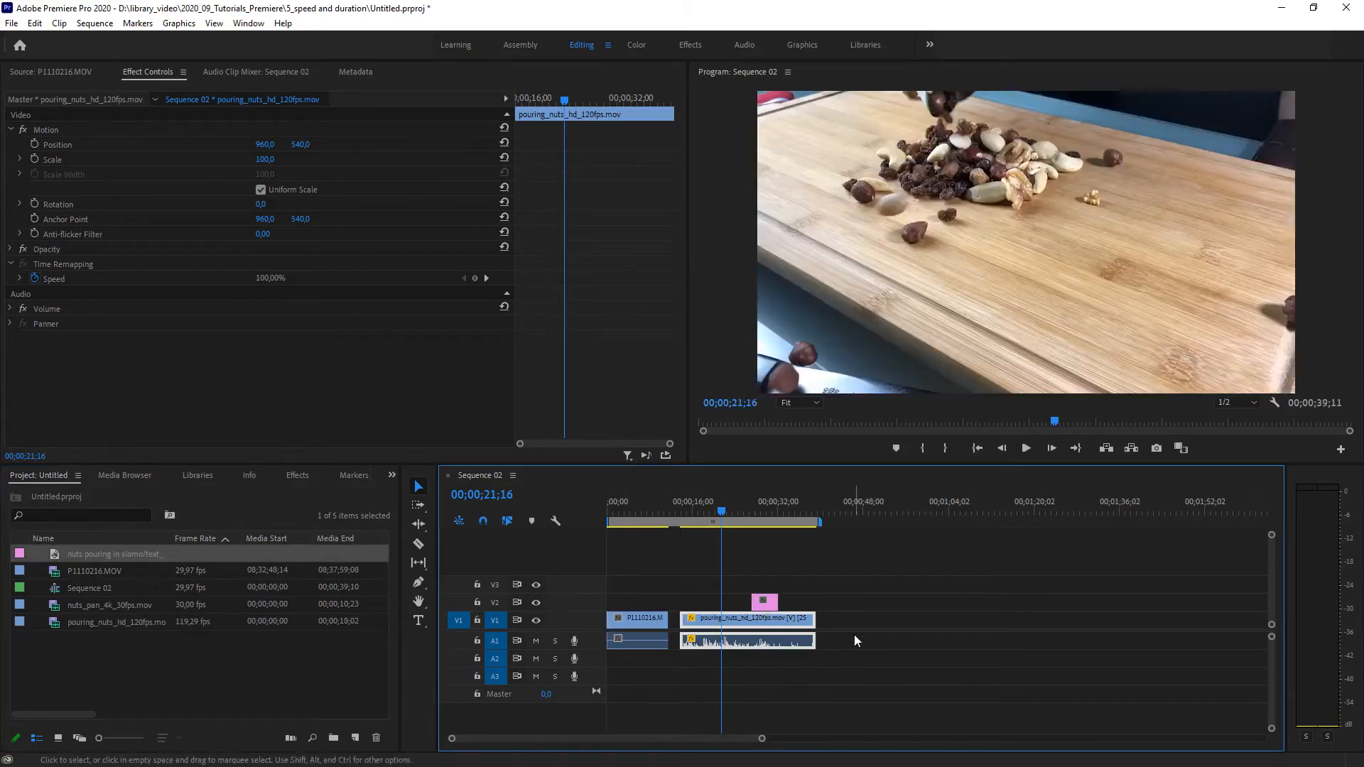
pyautogui.moveTo(725, 524); pyautogui.dragTo(765, 517)
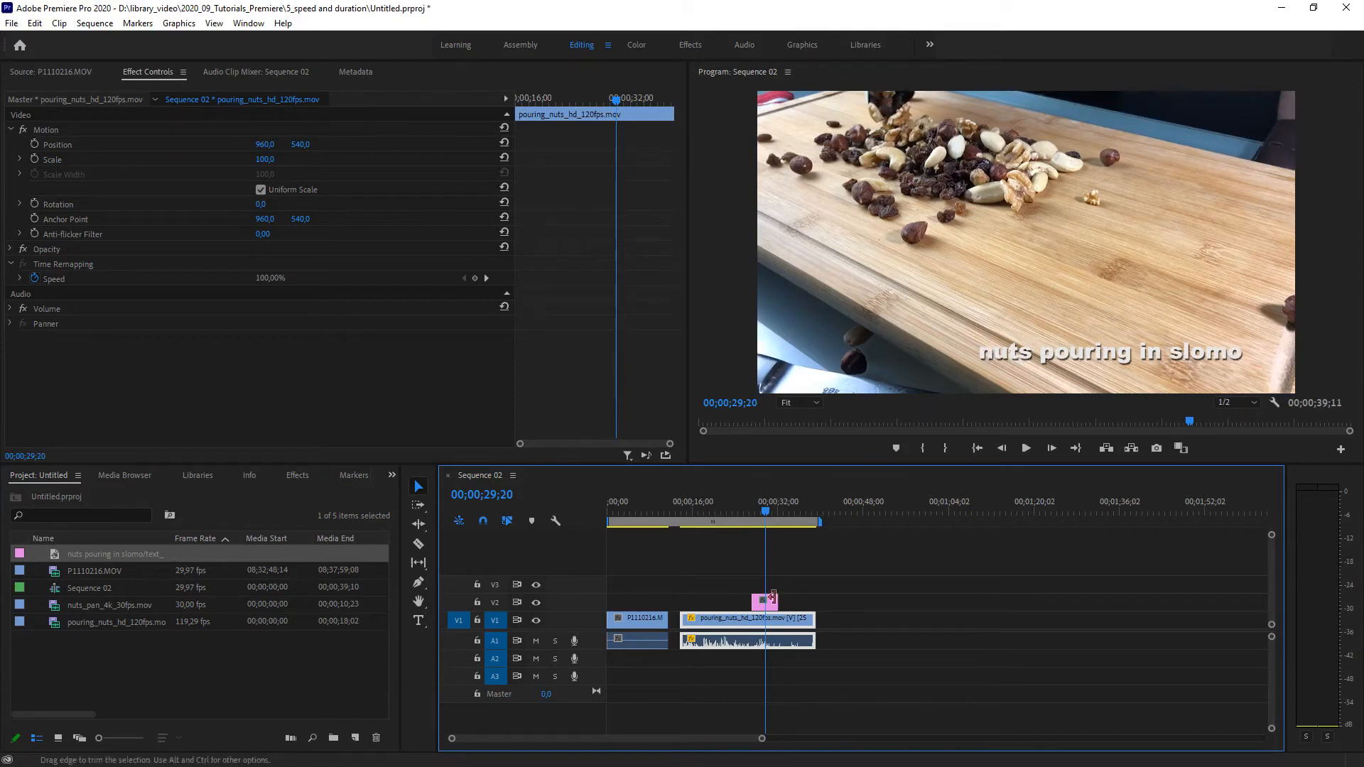
# Set the duration of the "nuts pouring in slomo" text element to 00;00;06;00
pyautogui.click(772, 603)
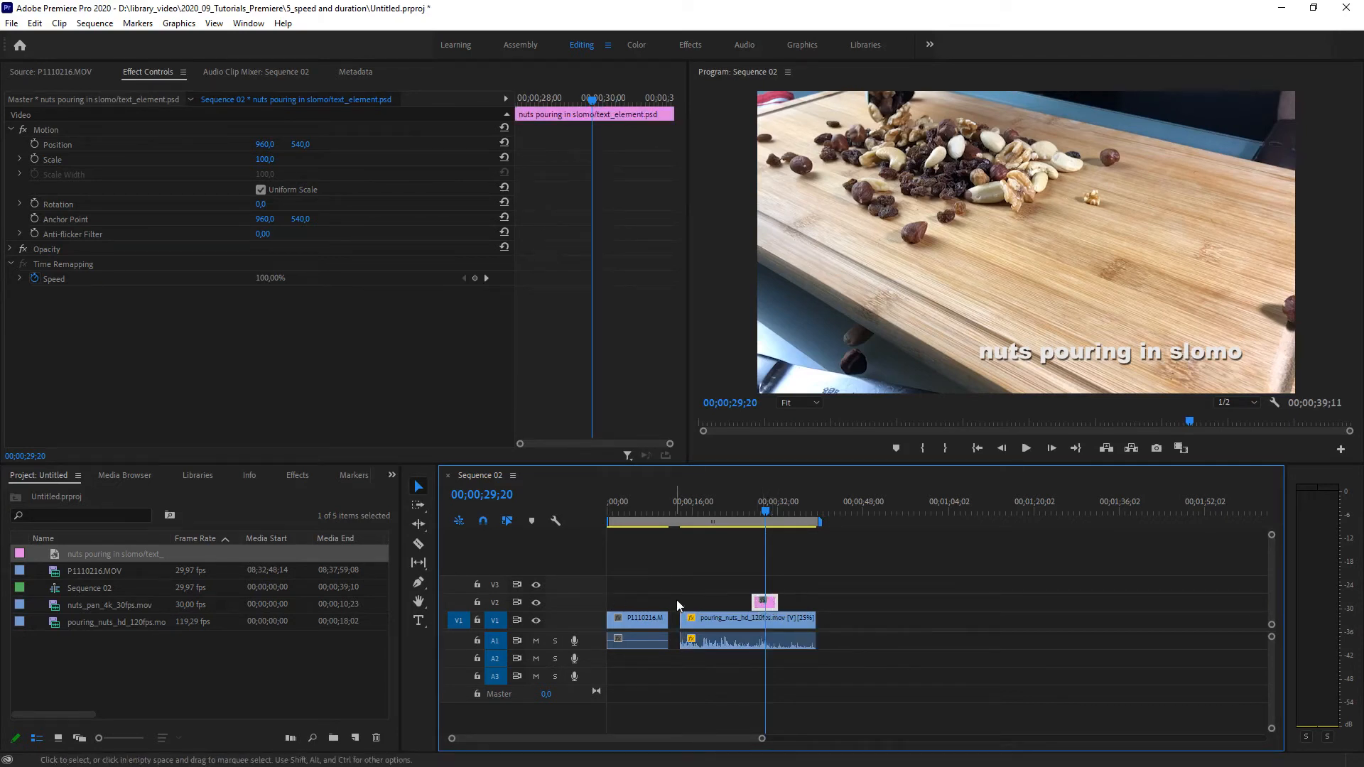
pyautogui.rightClick(772, 604)
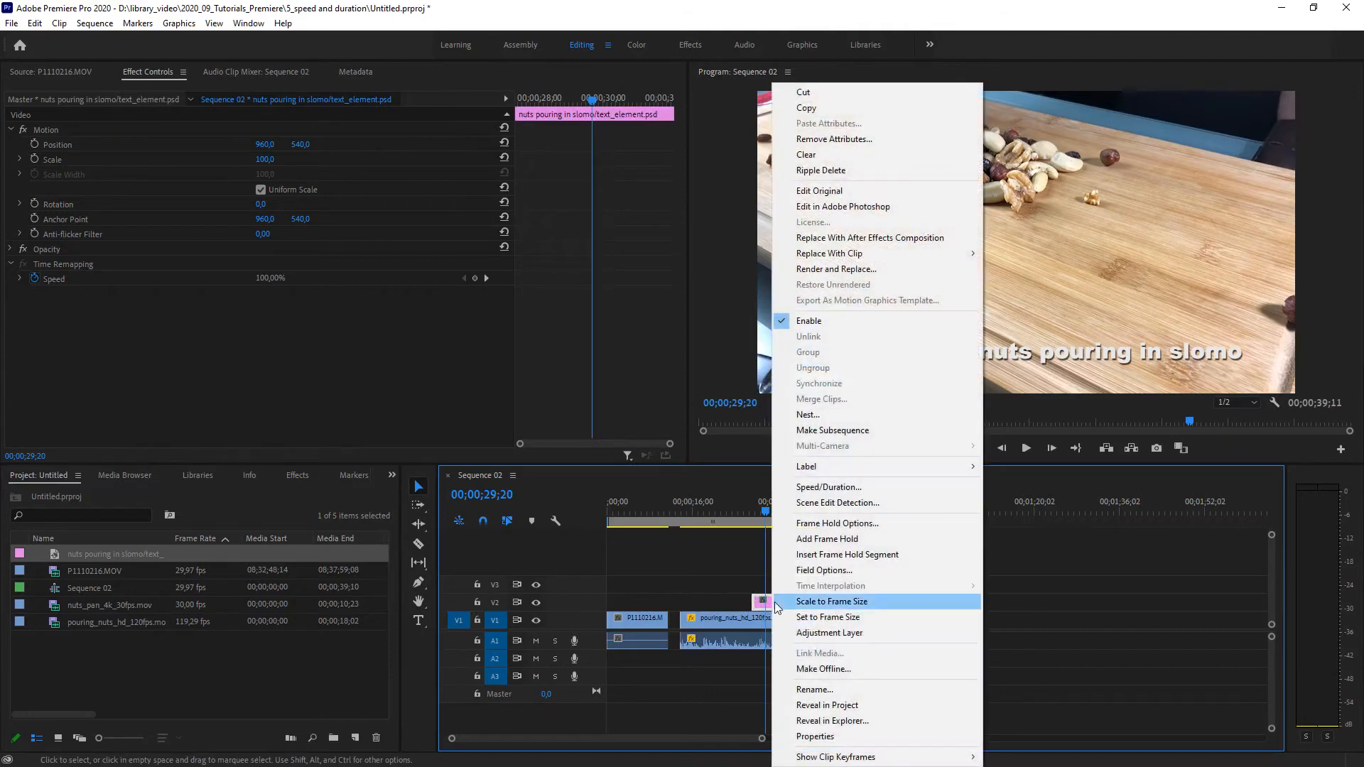
pyautogui.click(840, 487)
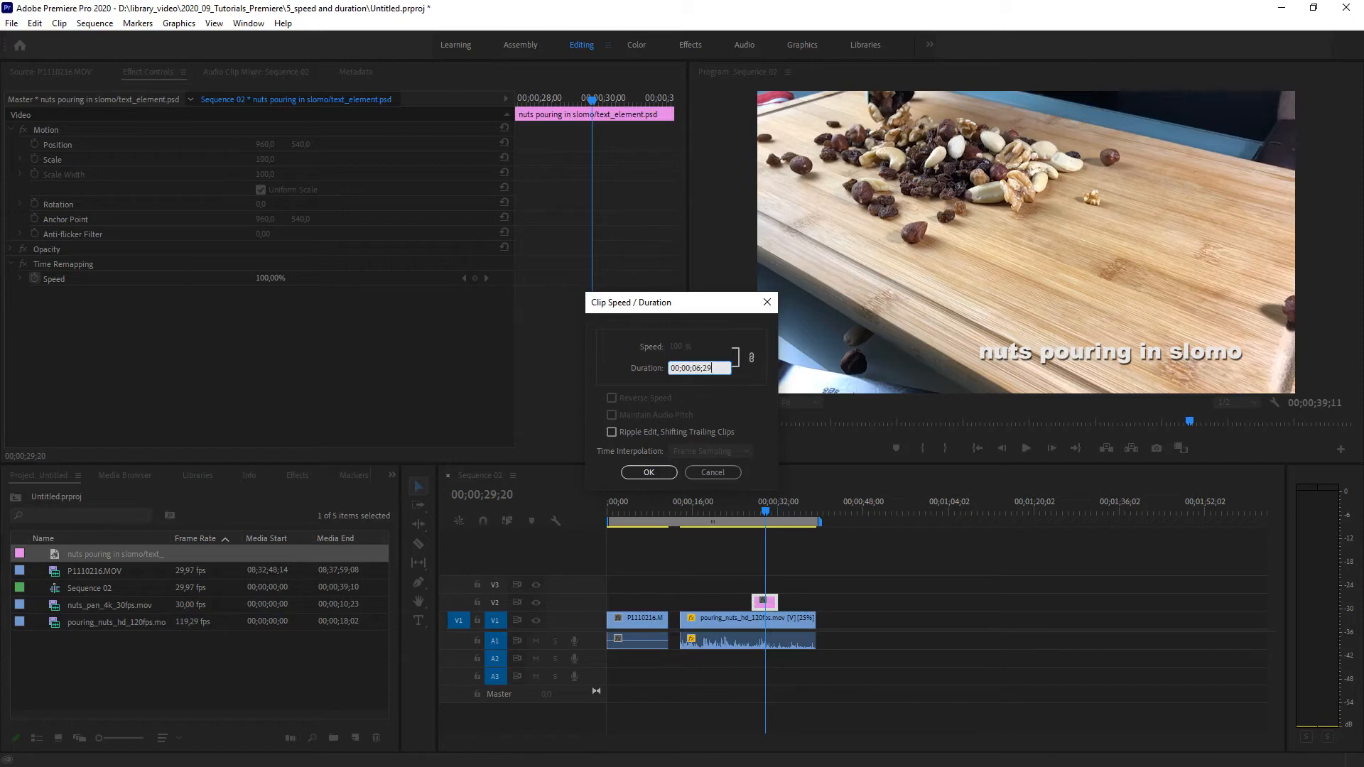
pyautogui.press('BackSpace')
pyautogui.write('00')
pyautogui.click(645, 473)
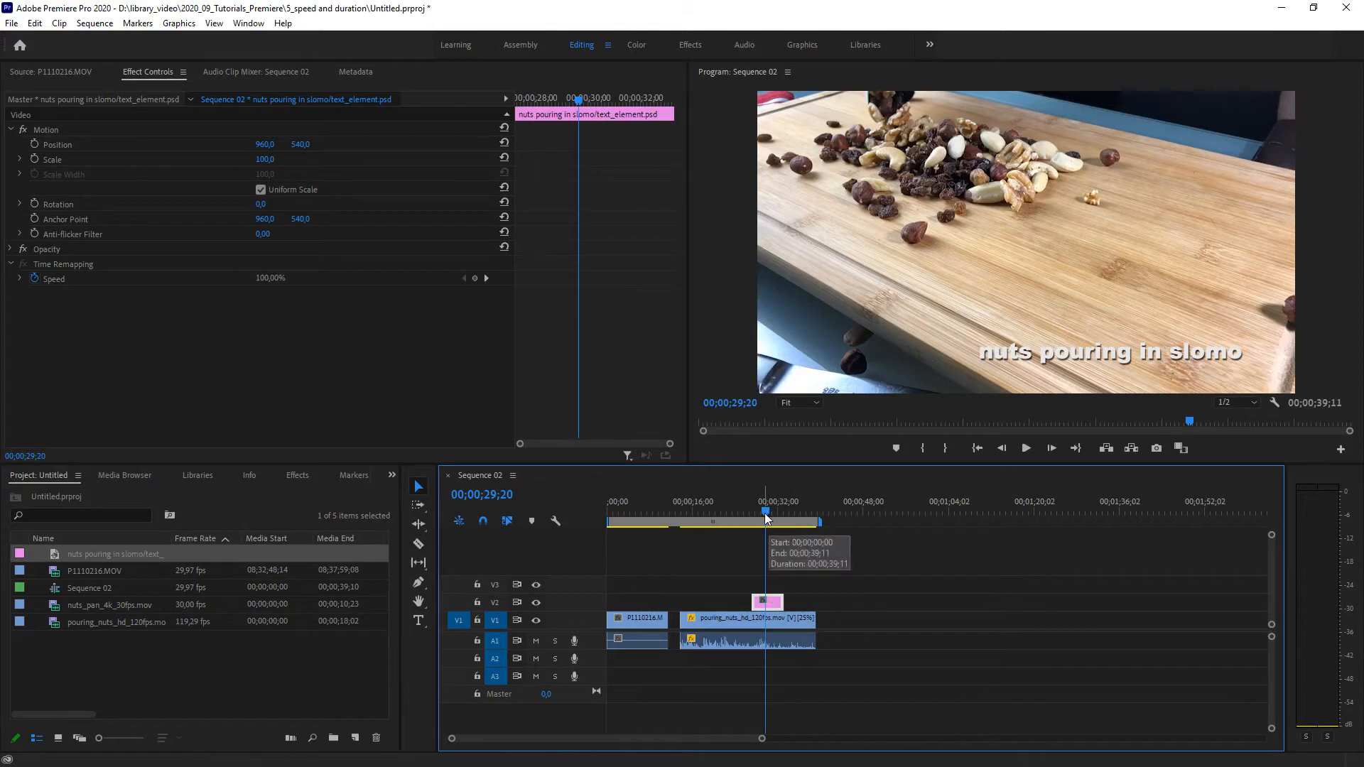
# Move the text element earlier on V2 so it lies near the beginning of the slowed nut pouring clip
pyautogui.moveTo(764, 512); pyautogui.dragTo(755, 518)
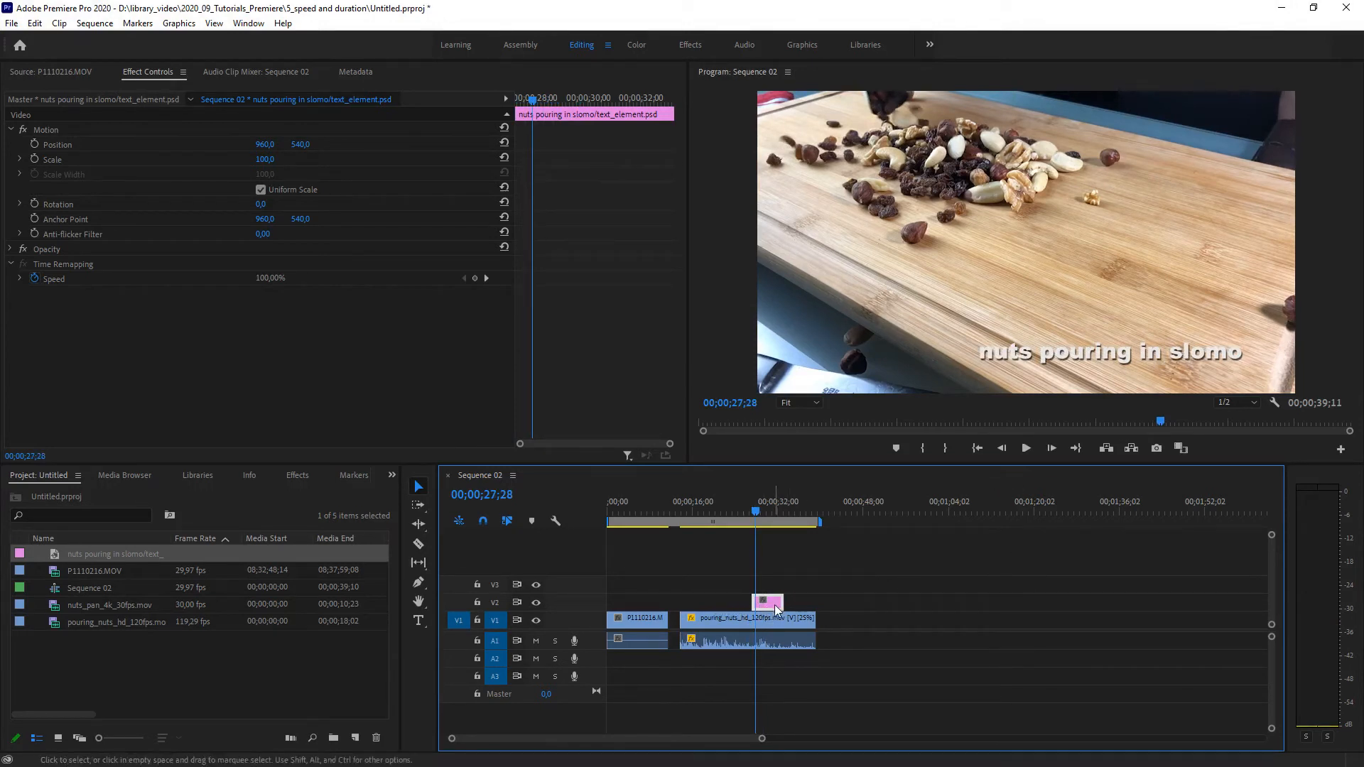
pyautogui.moveTo(775, 608); pyautogui.dragTo(721, 609)
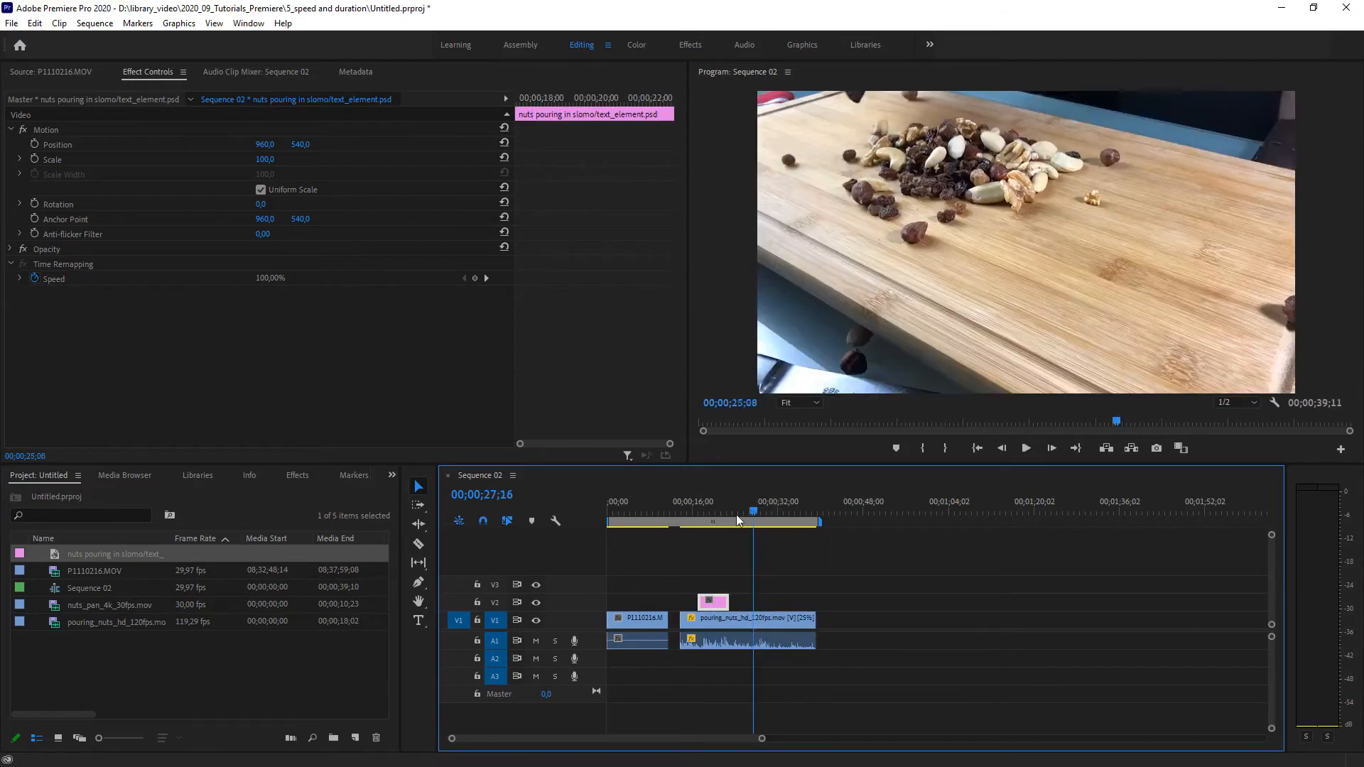
pyautogui.click(692, 525)
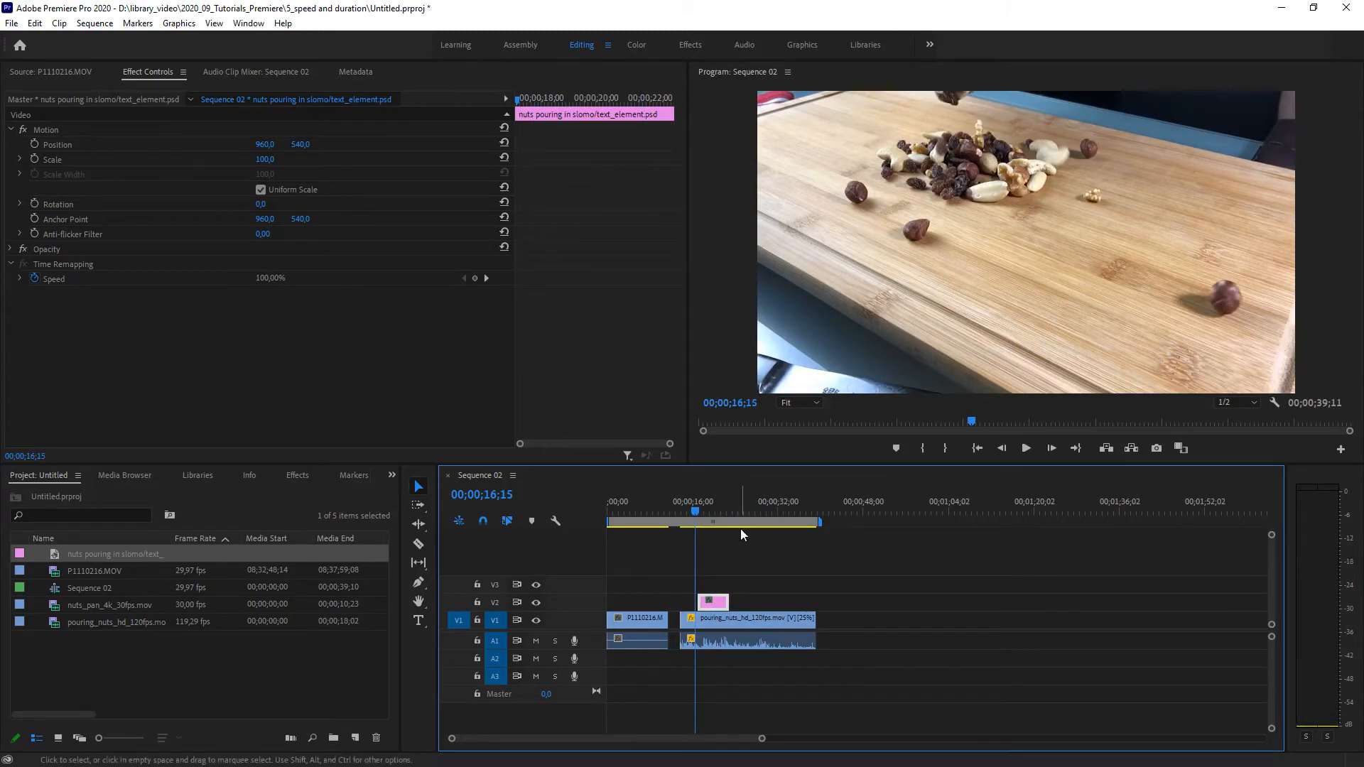
# Add nuts_pan_4k_30fps.mov to V1 and A1 after the nut pouring clip, leaving a gap and ending at about 00;00;54;09
pyautogui.click(79, 605)
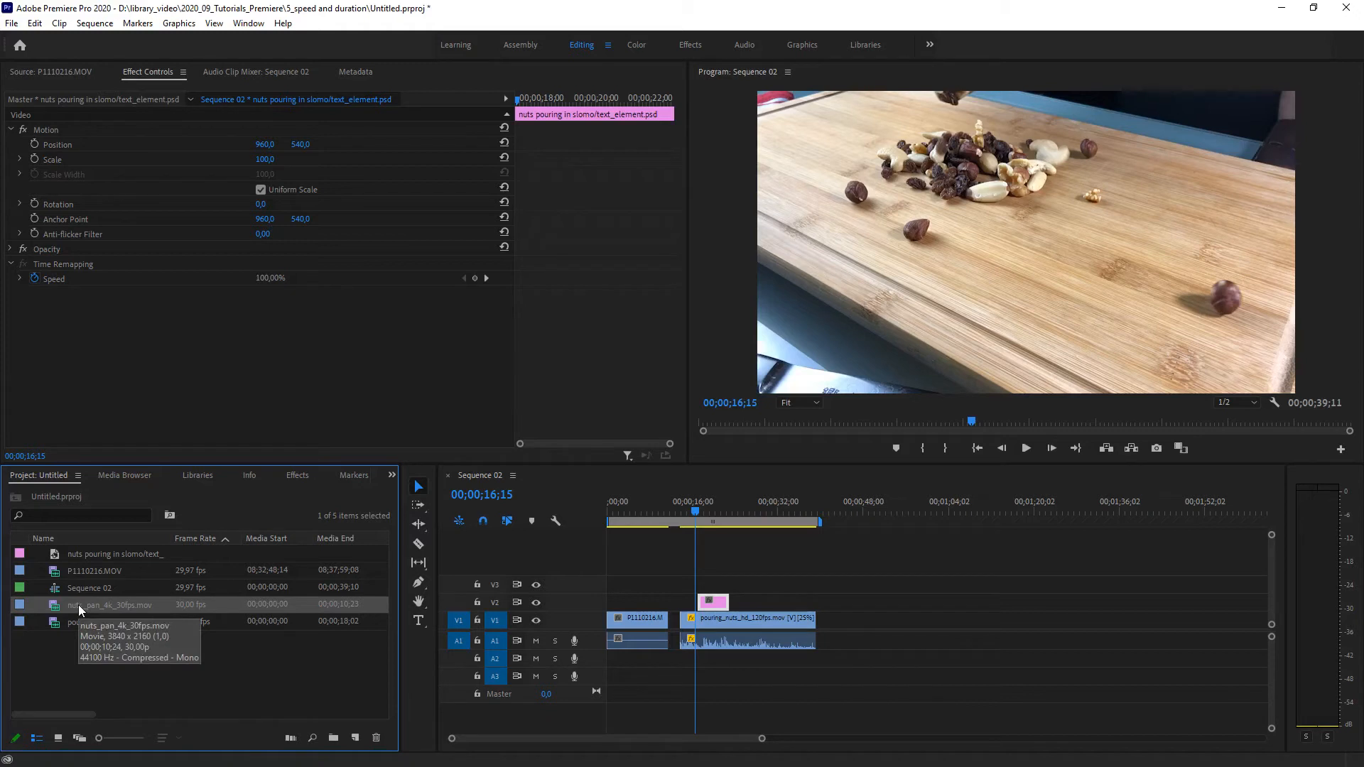
pyautogui.moveTo(78, 604); pyautogui.dragTo(841, 625)
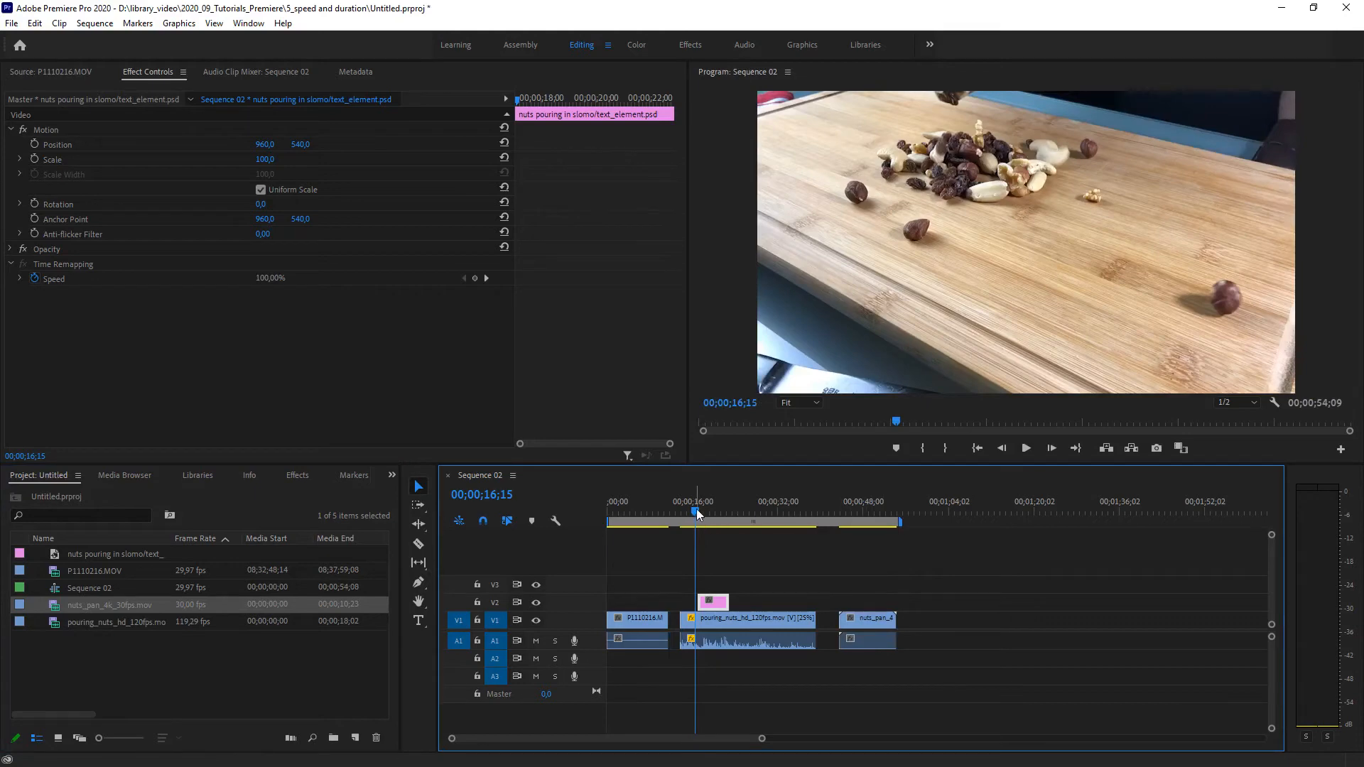
pyautogui.moveTo(696, 509); pyautogui.dragTo(867, 521)
# Apply Scale to Frame Size to the nuts_pan_4k_30fps clip and scrub back to its walnut shot
pyautogui.click(880, 621)
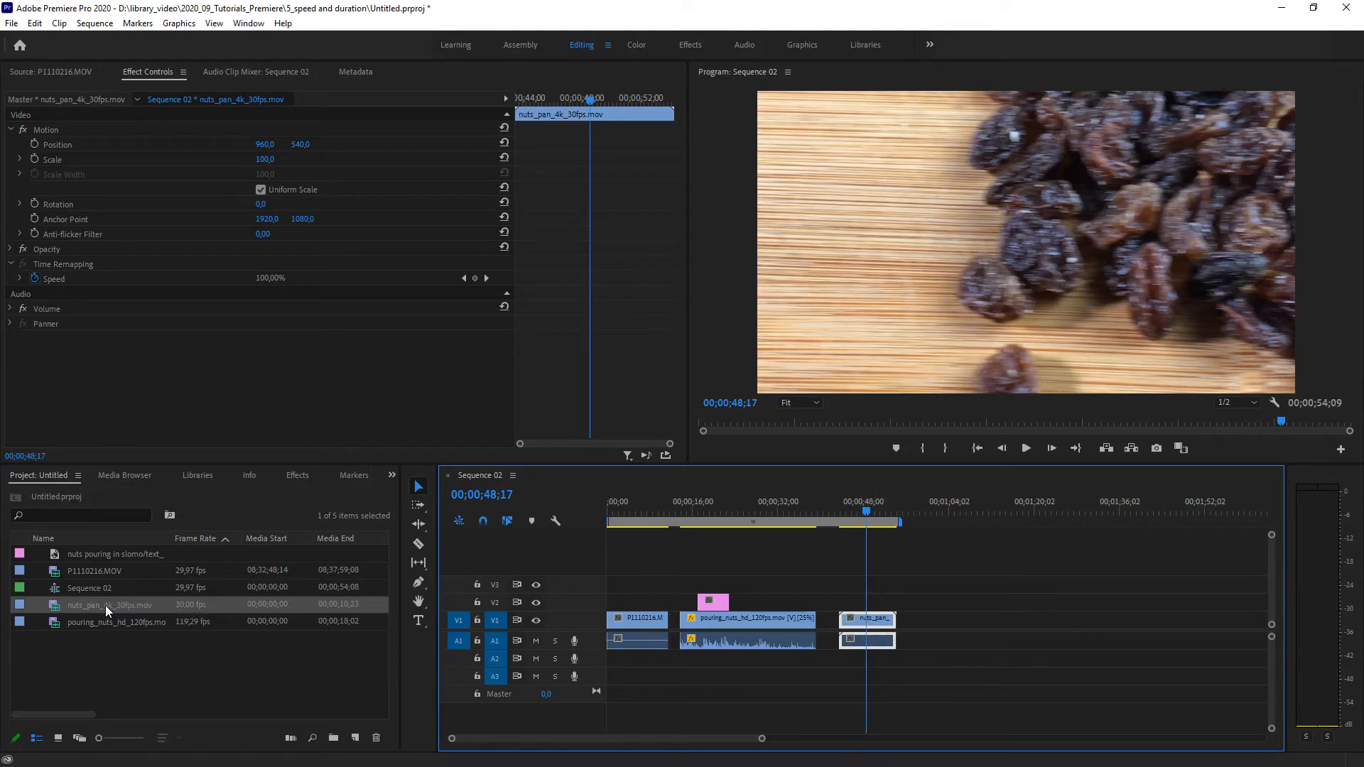
pyautogui.rightClick(880, 626)
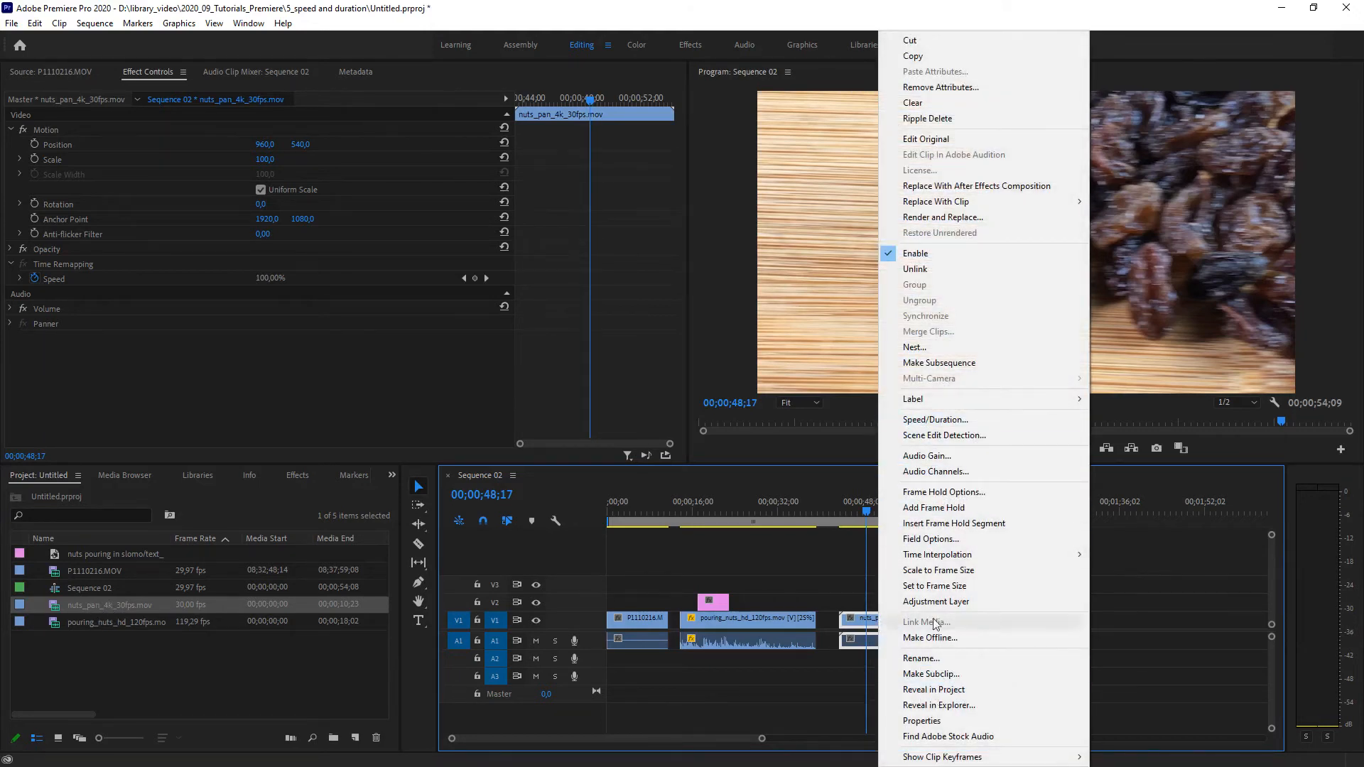
pyautogui.click(932, 573)
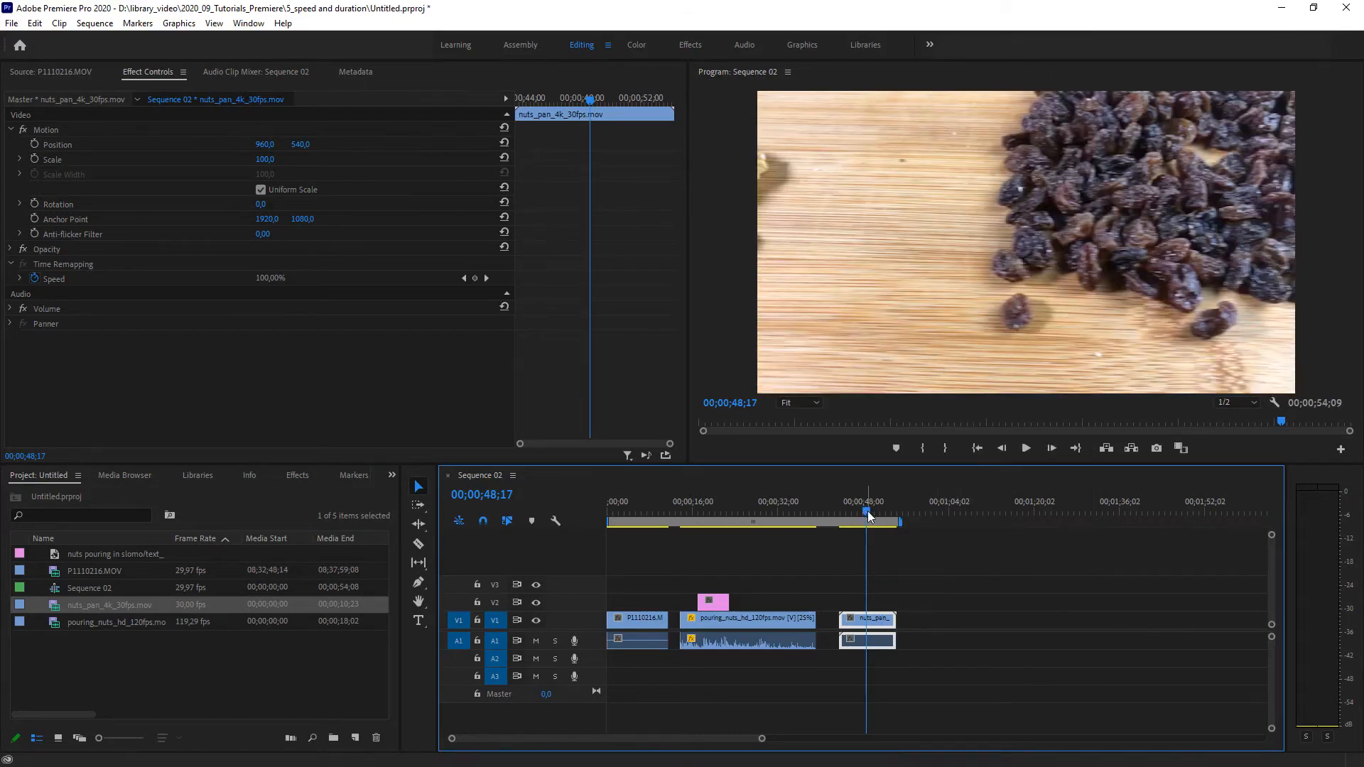
pyautogui.moveTo(867, 510)
pyautogui.mouseDown()
pyautogui.moveTo(842, 517)
pyautogui.moveTo(895, 517)
pyautogui.moveTo(855, 529)
pyautogui.mouseUp()
# Examine the start of the nuts_pan_4k_30fps clip and check its speed and duration settings without changing them
pyautogui.moveTo(761, 738); pyautogui.dragTo(679, 740)
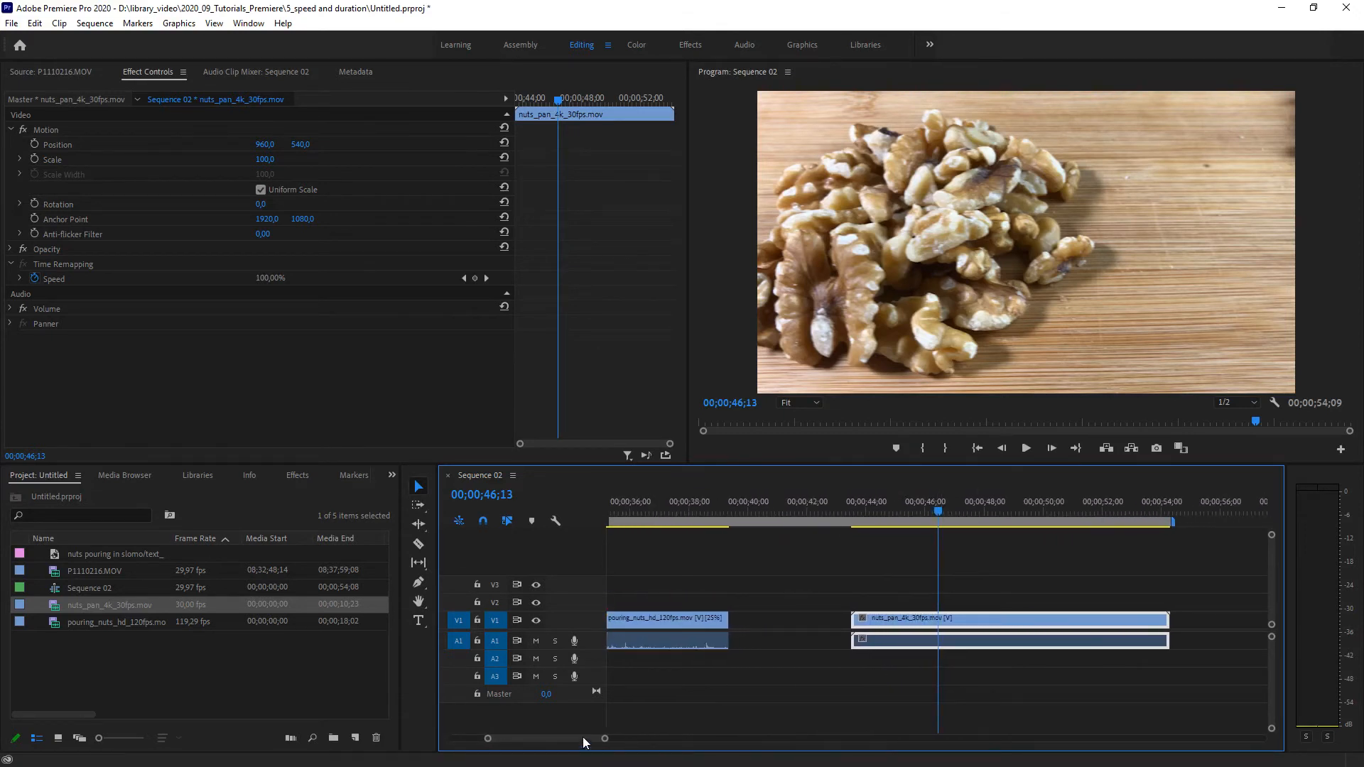
pyautogui.moveTo(583, 735); pyautogui.dragTo(588, 736)
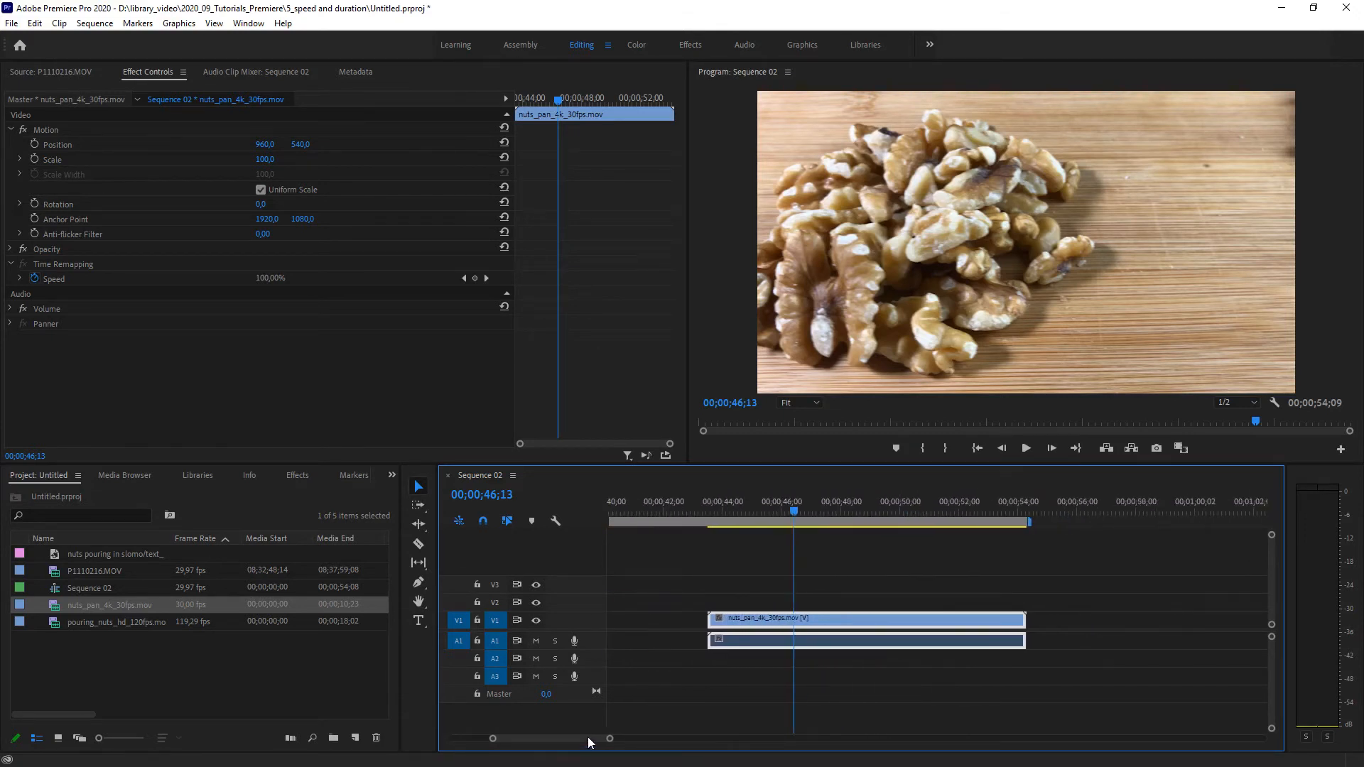
pyautogui.click(786, 514)
pyautogui.moveTo(786, 513); pyautogui.dragTo(719, 519)
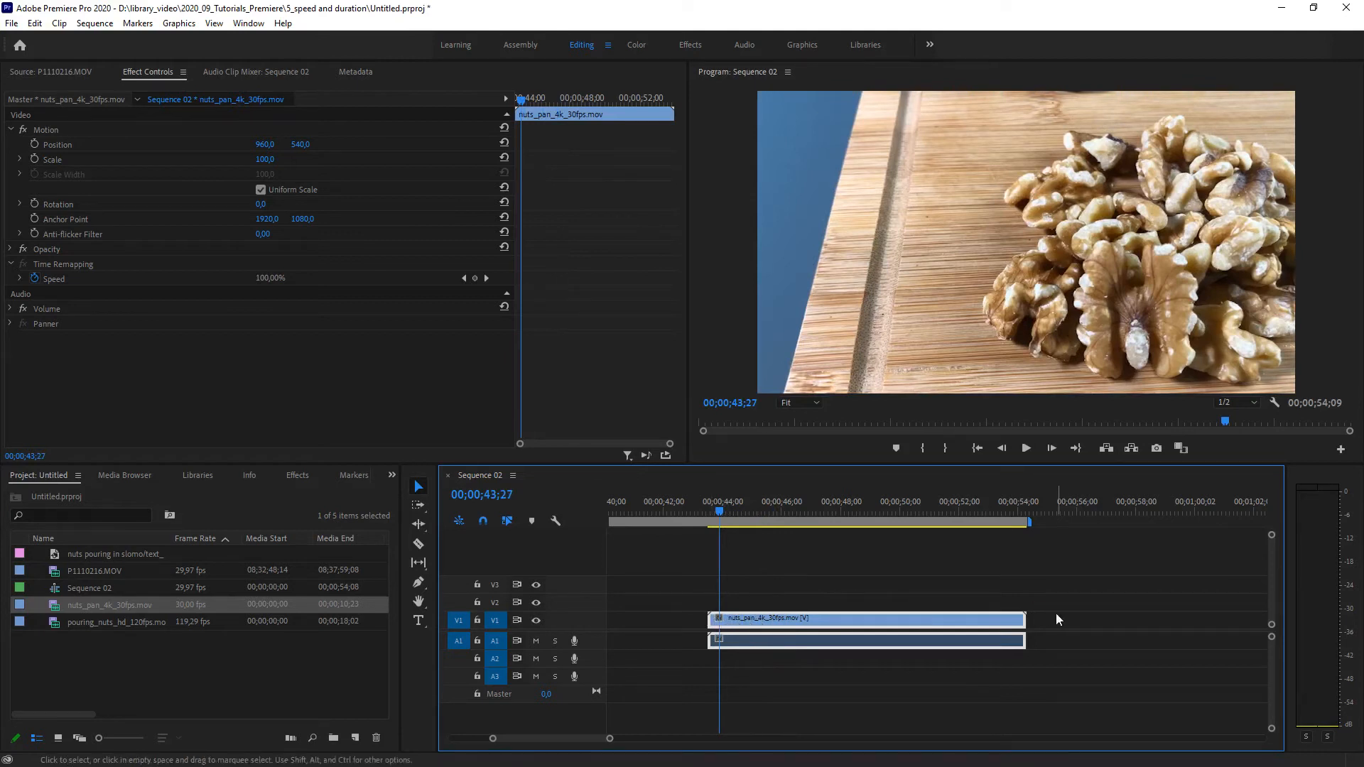
pyautogui.click(833, 592)
pyautogui.click(833, 624)
pyautogui.rightClick(833, 619)
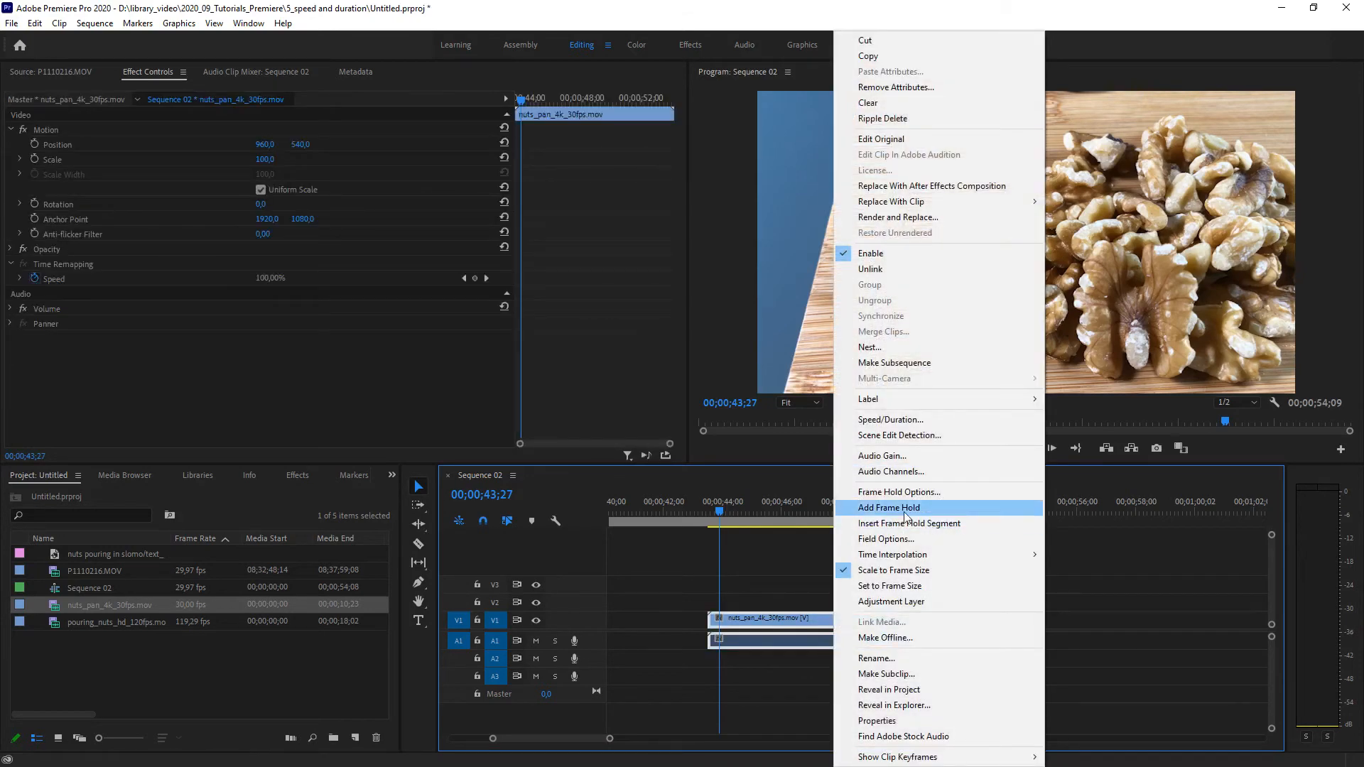
pyautogui.click(893, 423)
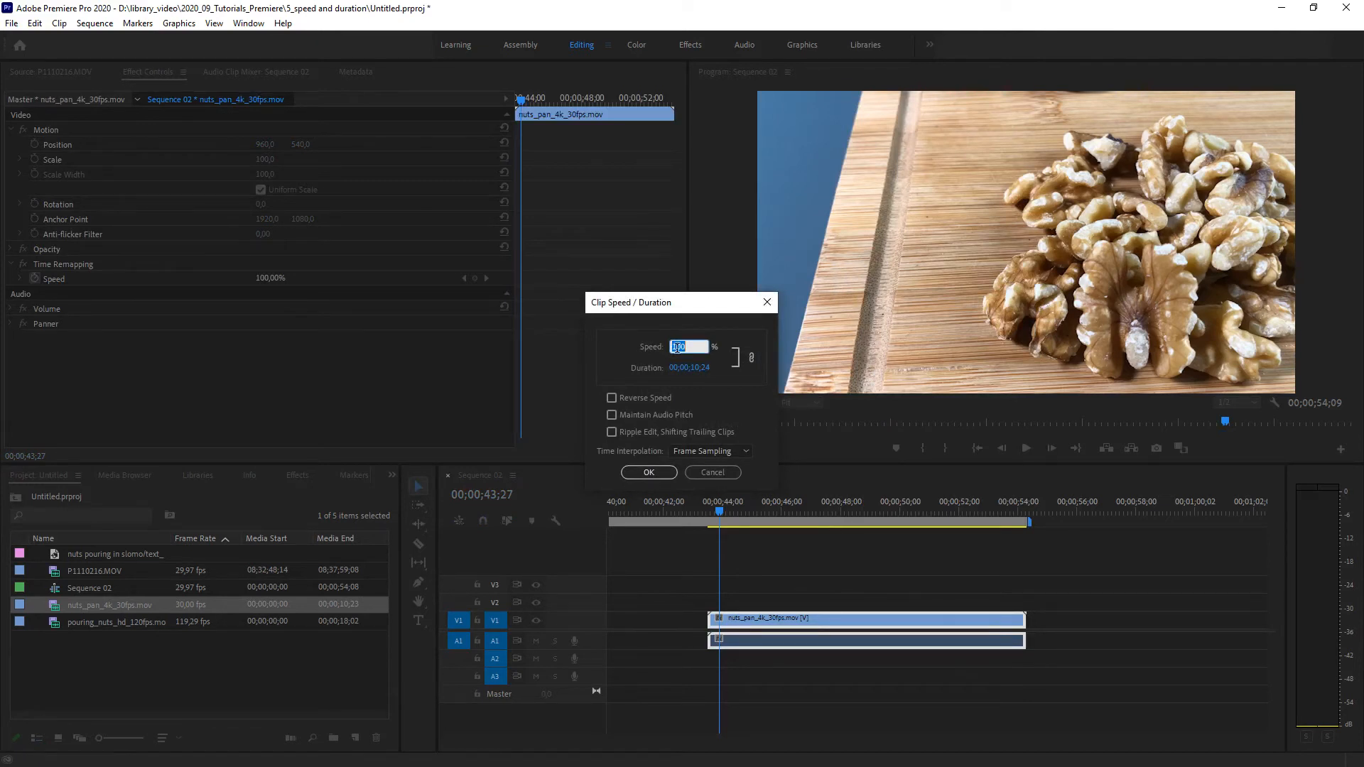
pyautogui.click(707, 474)
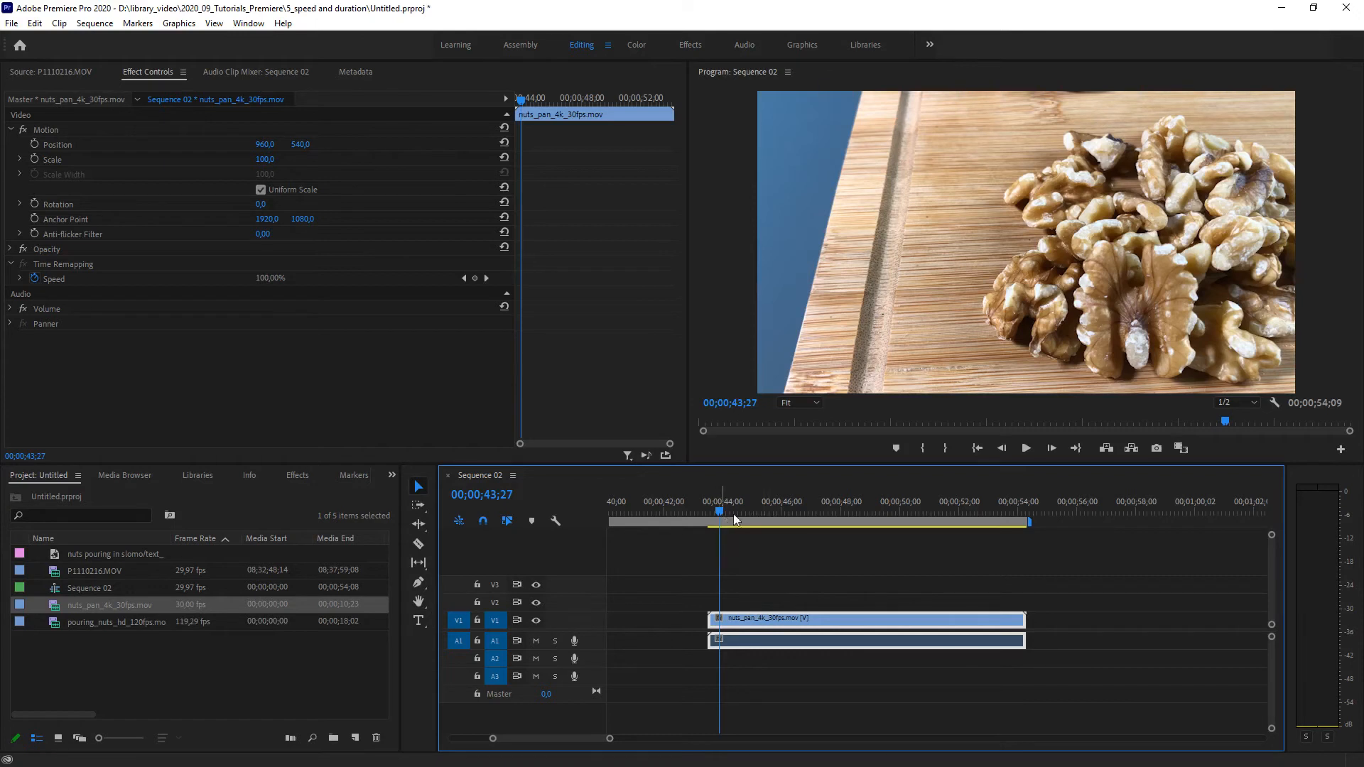
# Play back the beginning of the nuts_pan_4k_30fps clip and scrub through its walnuts and raisins to judge the pan speed
pyautogui.click(1025, 447)
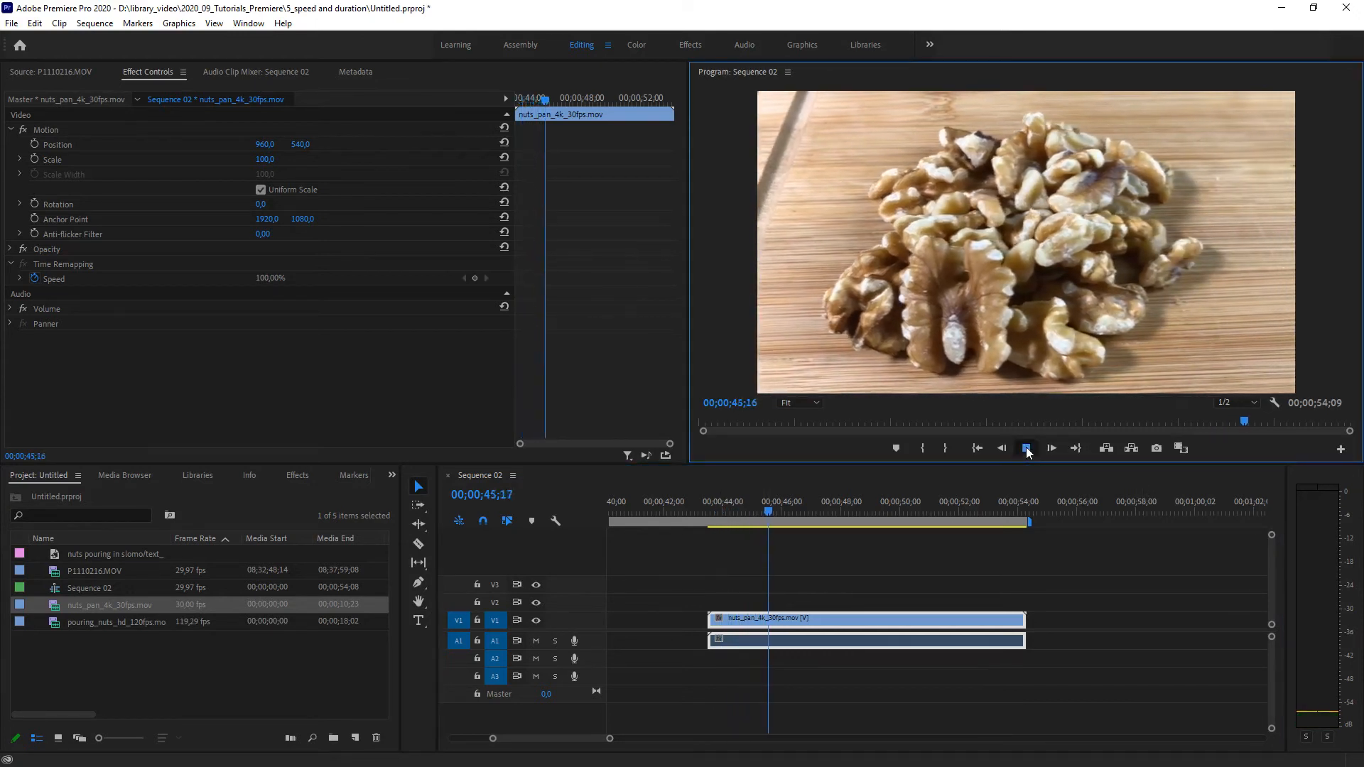
pyautogui.click(1025, 449)
pyautogui.moveTo(770, 513); pyautogui.dragTo(762, 513)
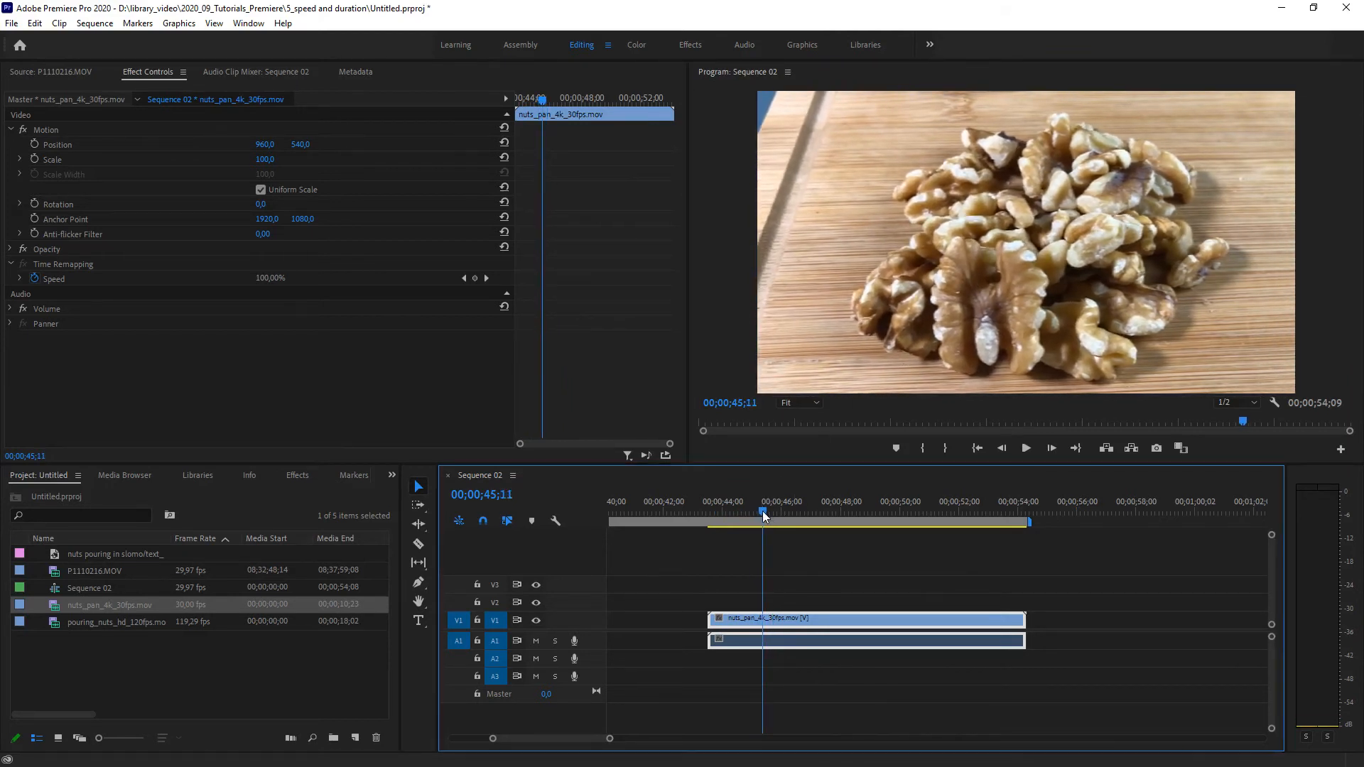
pyautogui.moveTo(761, 510); pyautogui.dragTo(883, 510)
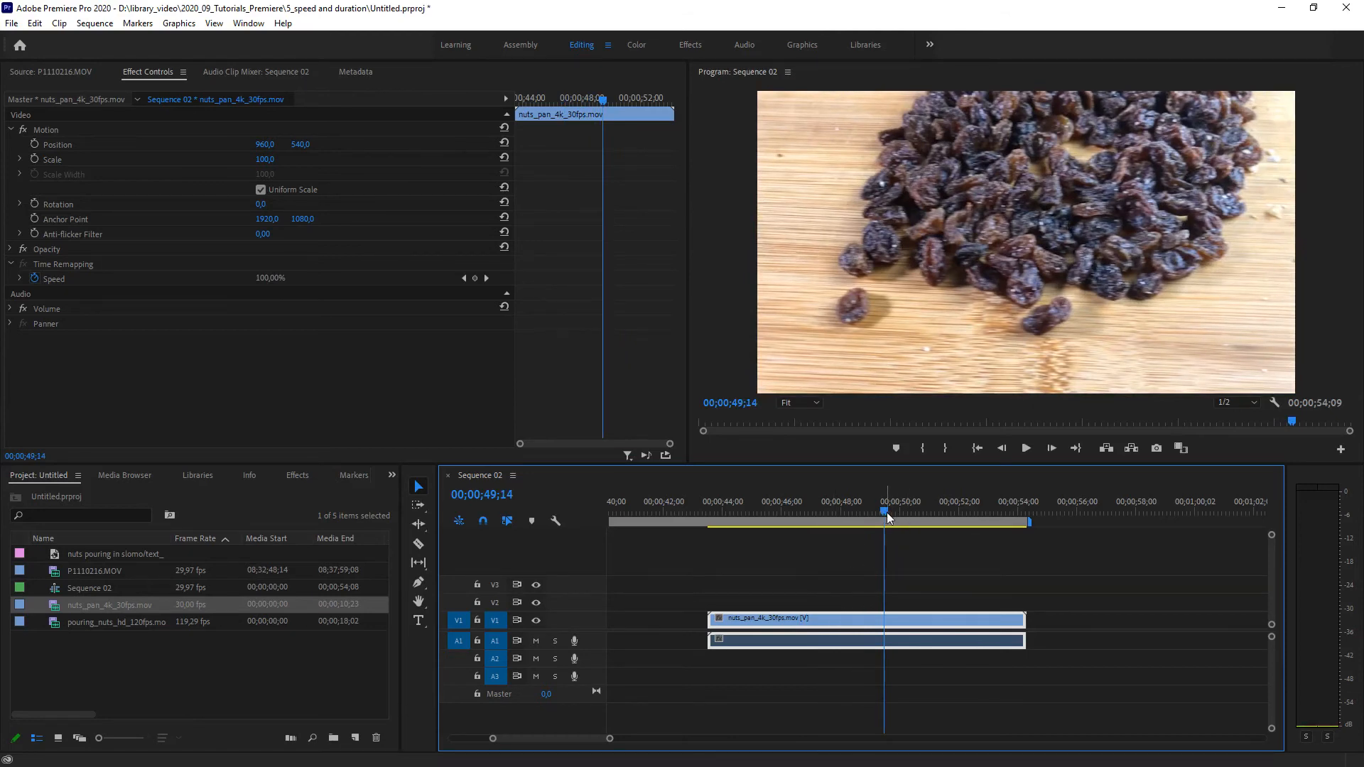
pyautogui.moveTo(887, 512); pyautogui.dragTo(722, 530)
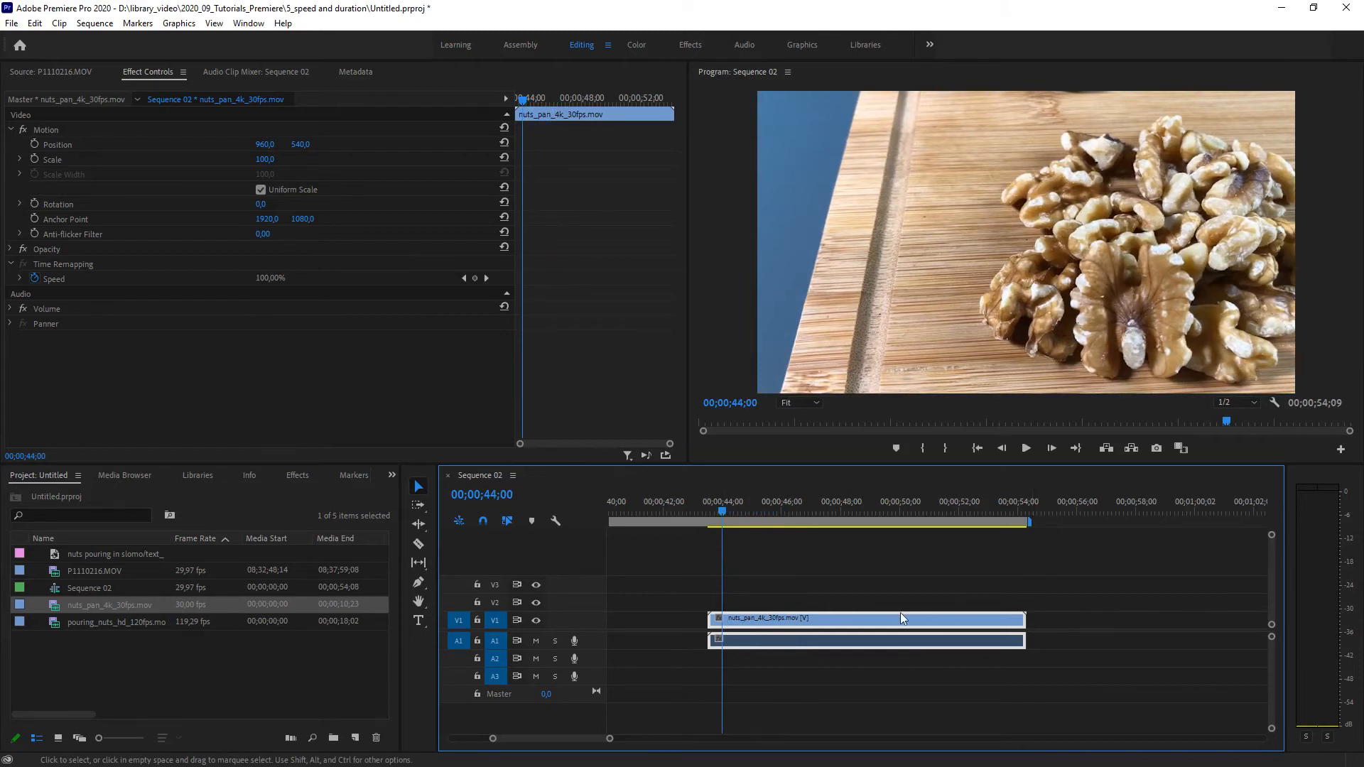
pyautogui.moveTo(723, 510); pyautogui.dragTo(728, 510)
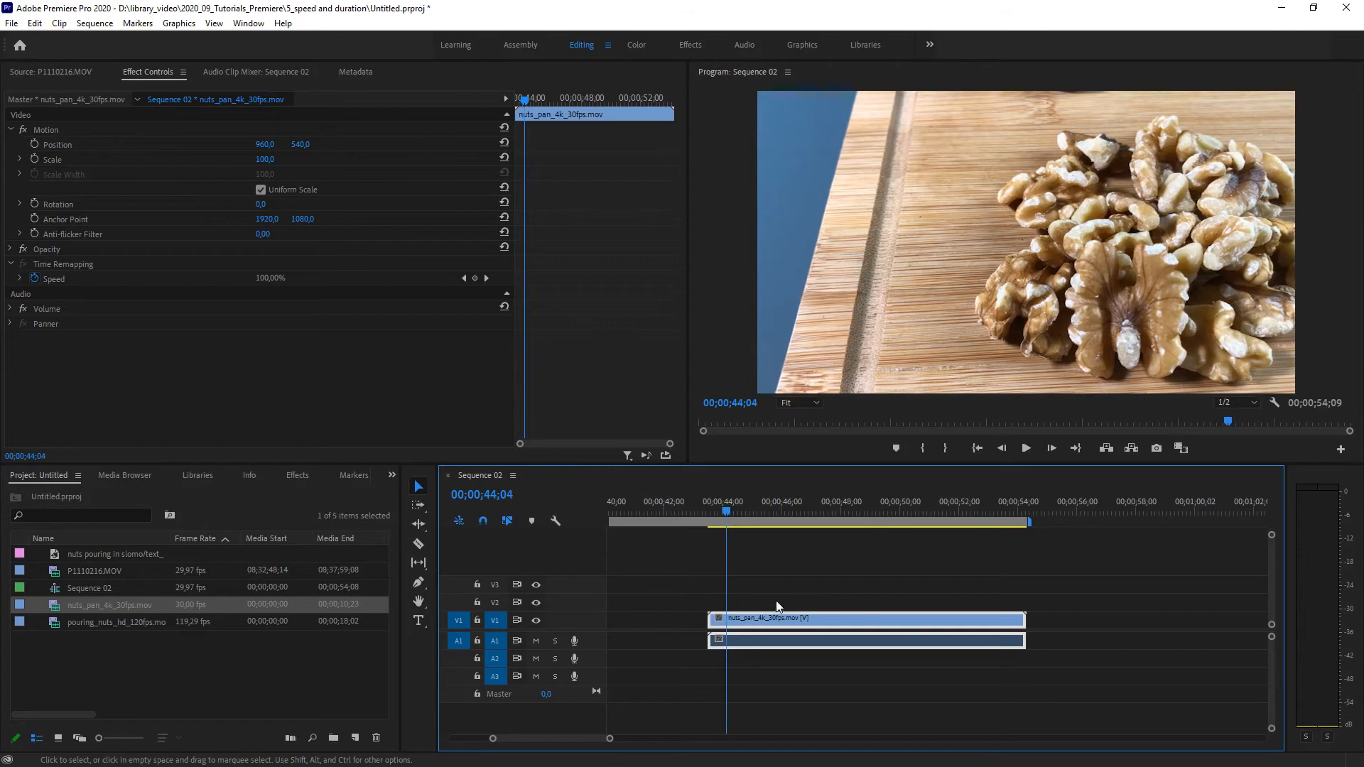
pyautogui.click(734, 511)
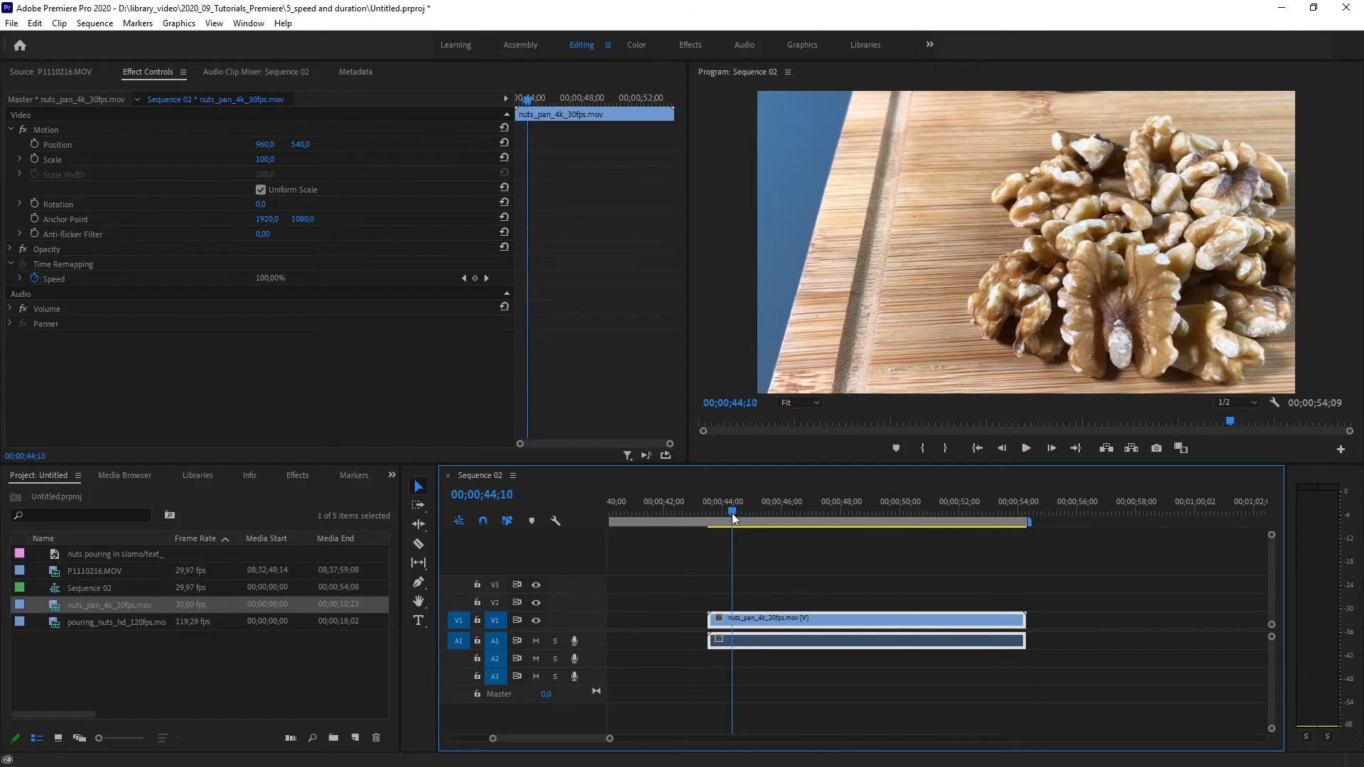
pyautogui.click(718, 618)
pyautogui.click(869, 625)
pyautogui.rightClick(868, 625)
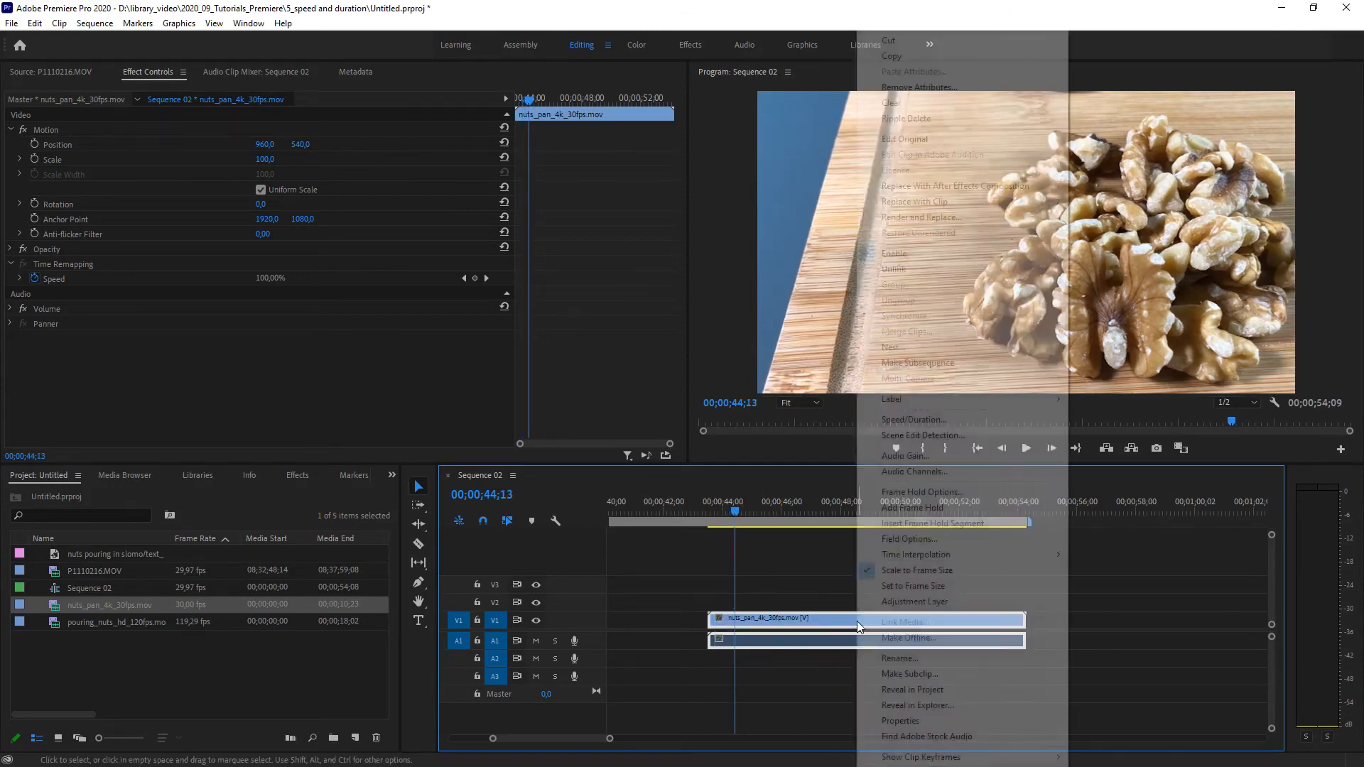
pyautogui.click(839, 625)
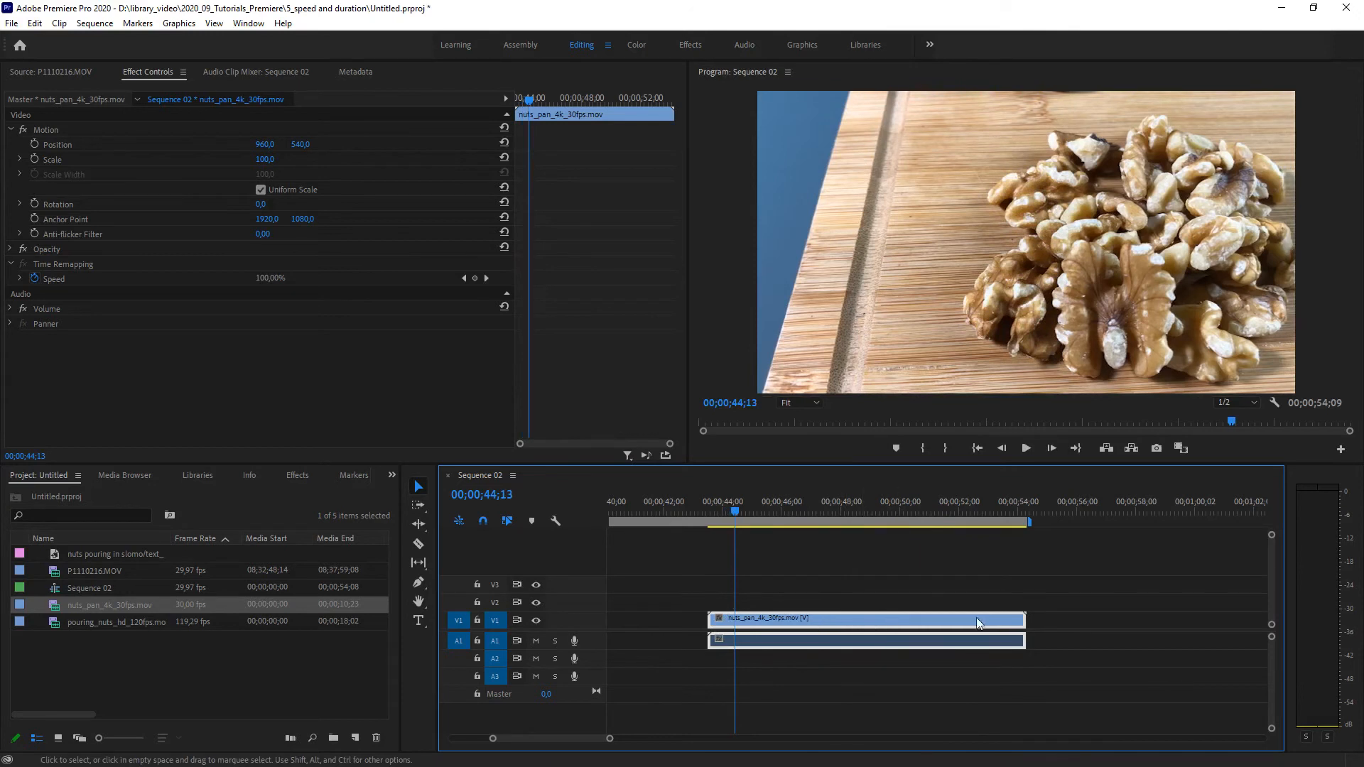
# Show the Time Remapping speed line on the nuts_pan_4k_30fps clip and make the V1 track taller
pyautogui.click(719, 619)
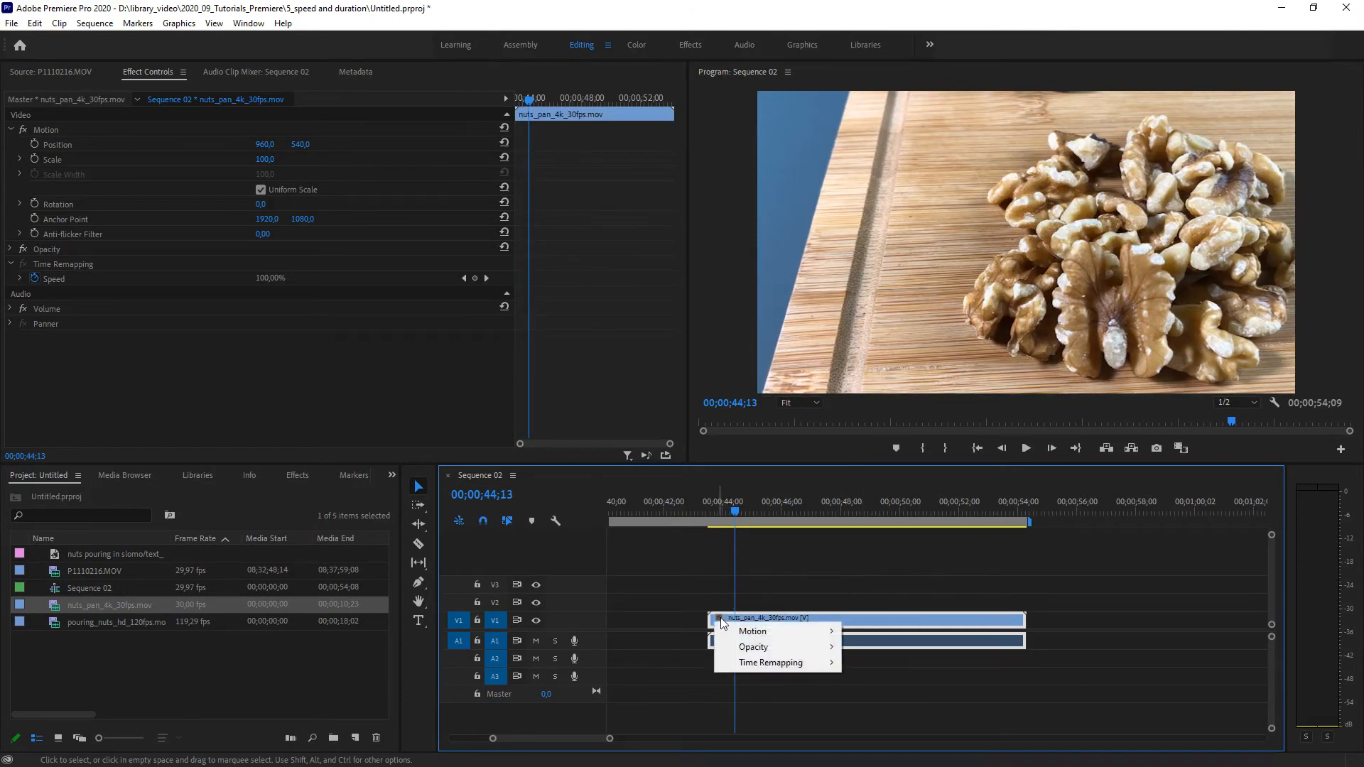
pyautogui.moveTo(764, 664)
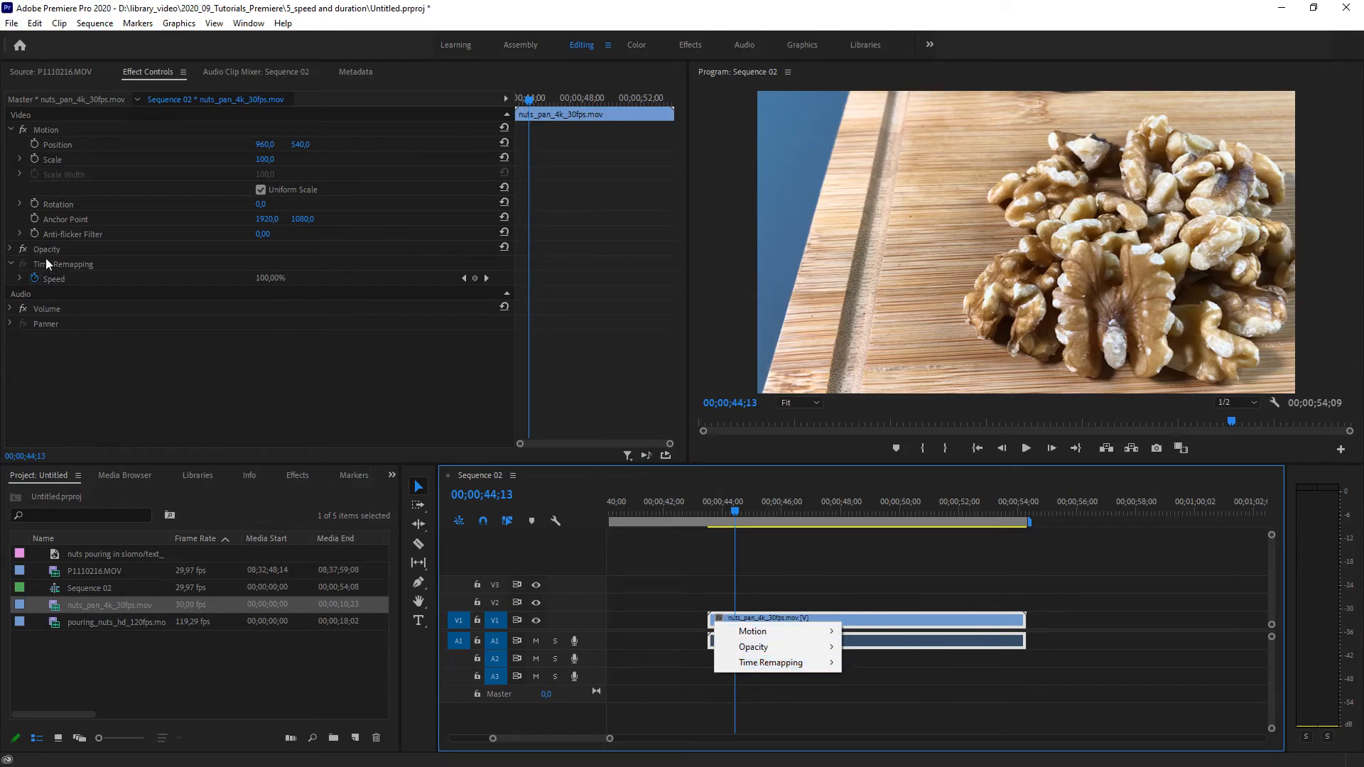
pyautogui.click(137, 74)
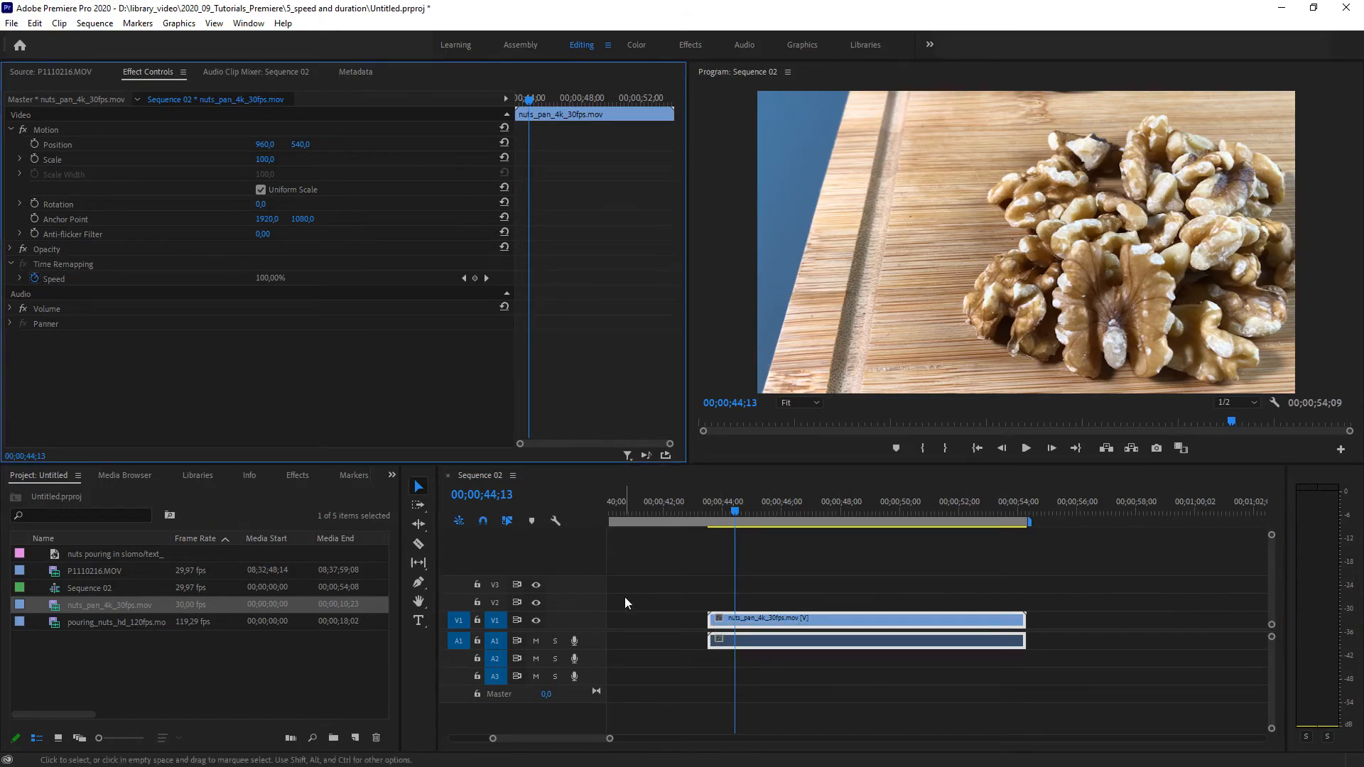
pyautogui.click(737, 520)
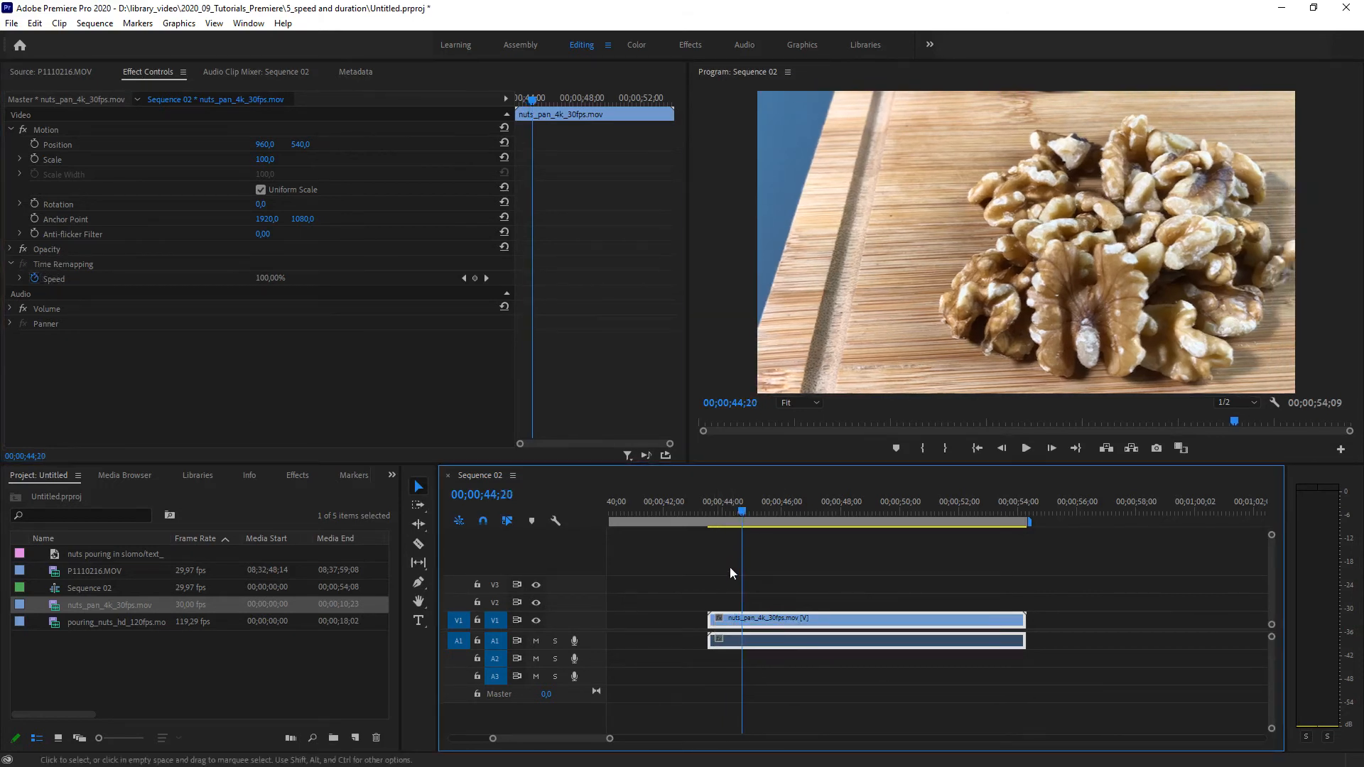
pyautogui.click(718, 619)
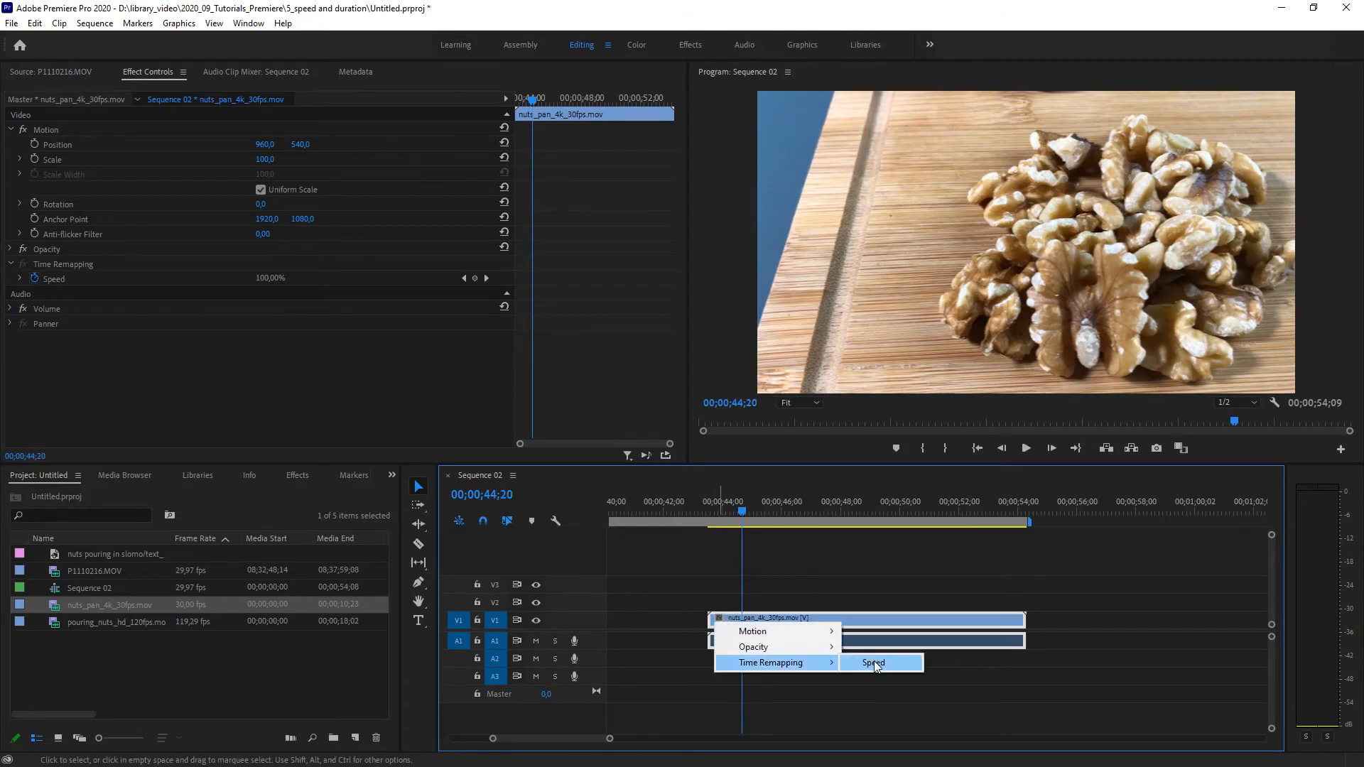
pyautogui.click(873, 662)
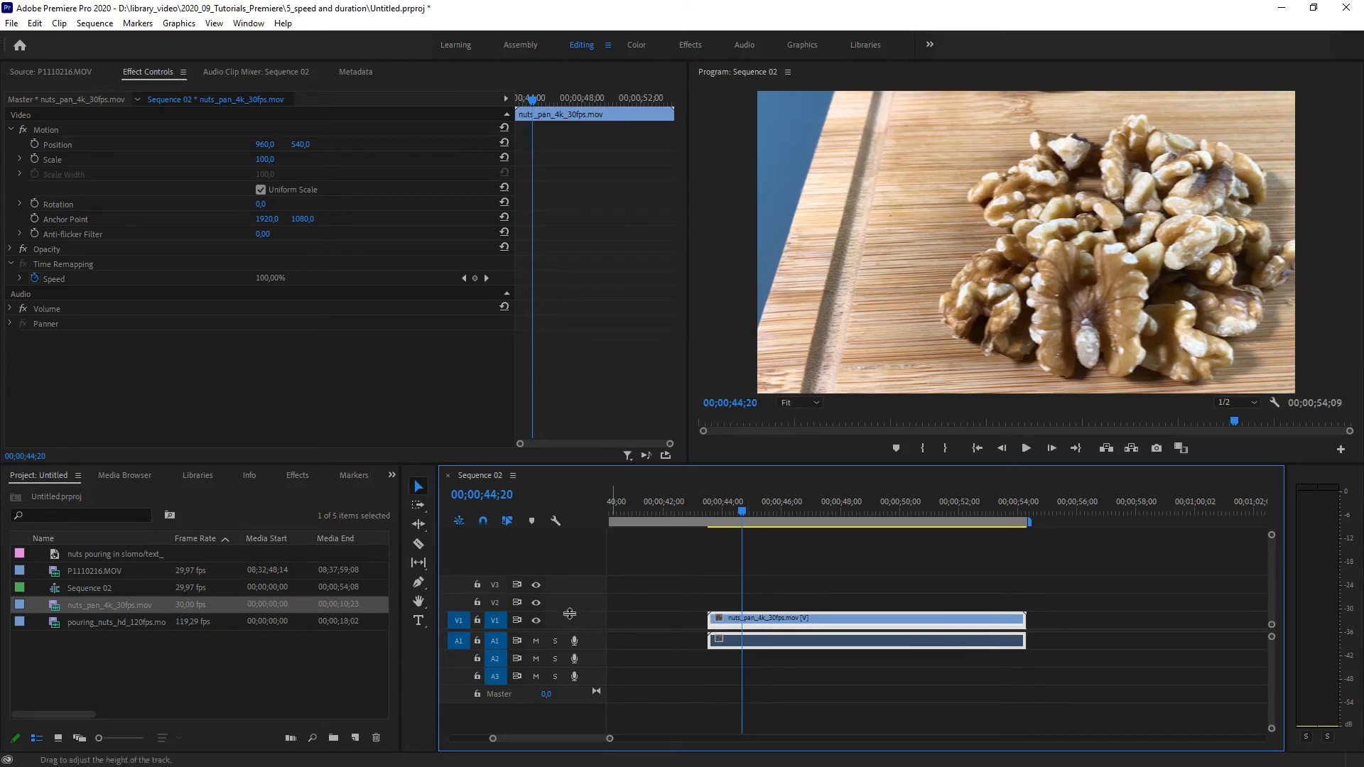
pyautogui.moveTo(572, 611); pyautogui.dragTo(571, 555)
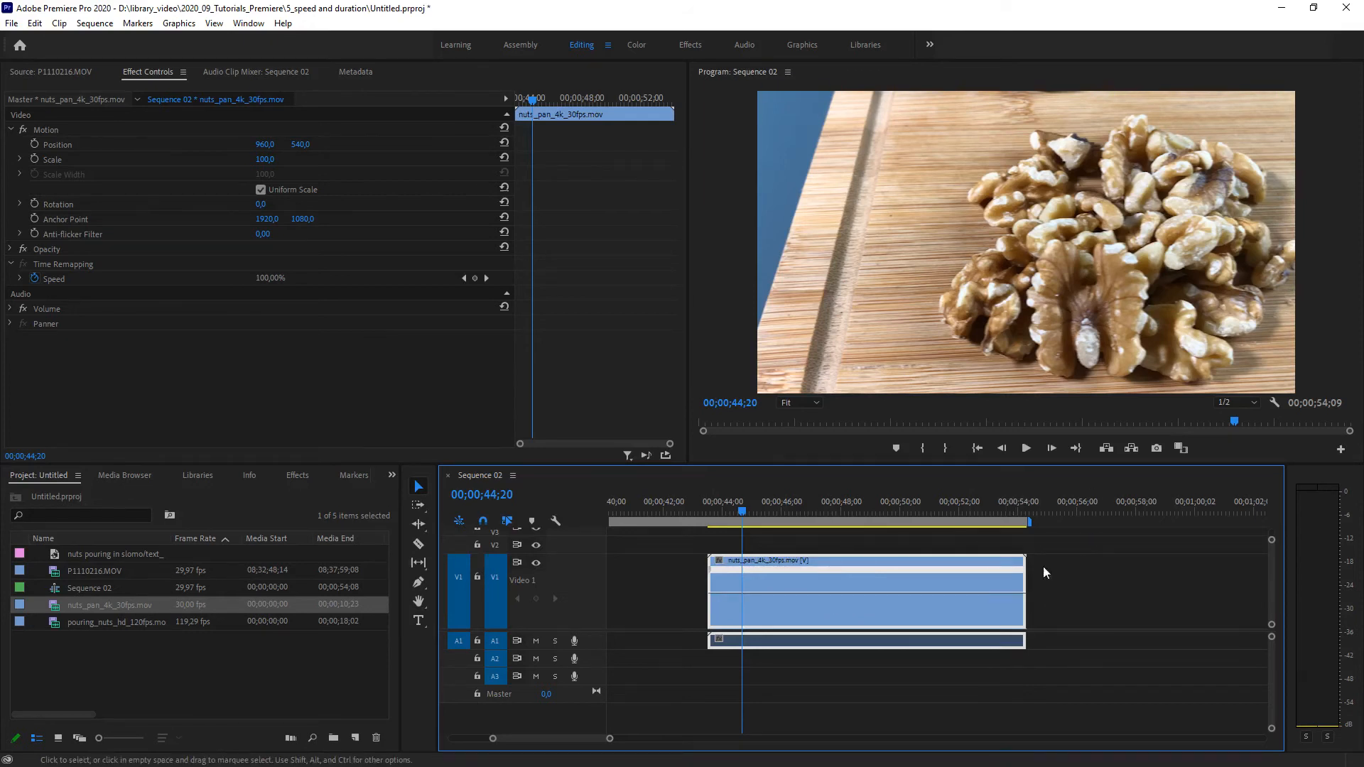
# Add speed keyframes around the walnut section of the pan clip, at 00;00;44;12 and 00;00;46;01
pyautogui.moveTo(740, 511); pyautogui.dragTo(728, 517)
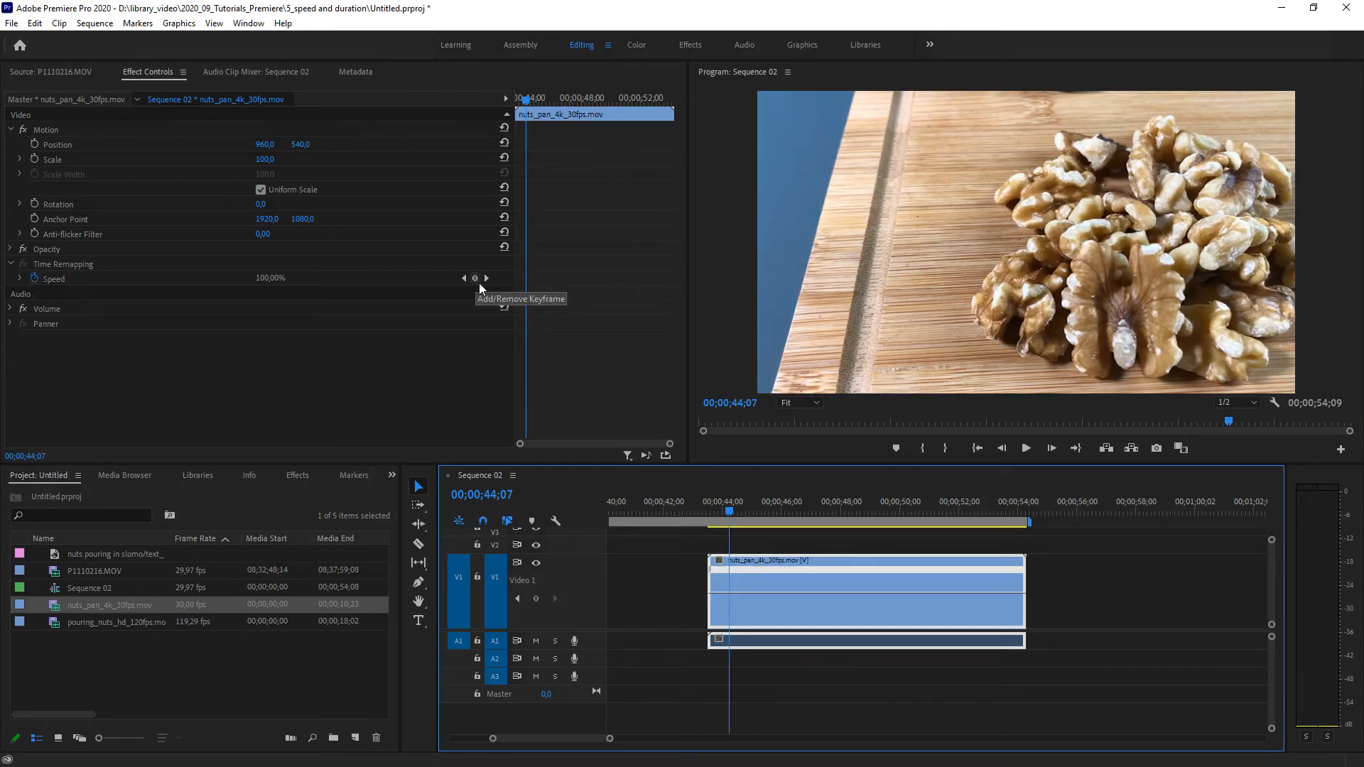
pyautogui.moveTo(731, 513)
pyautogui.mouseDown()
pyautogui.moveTo(749, 512)
pyautogui.moveTo(716, 514)
pyautogui.moveTo(735, 518)
pyautogui.mouseUp()
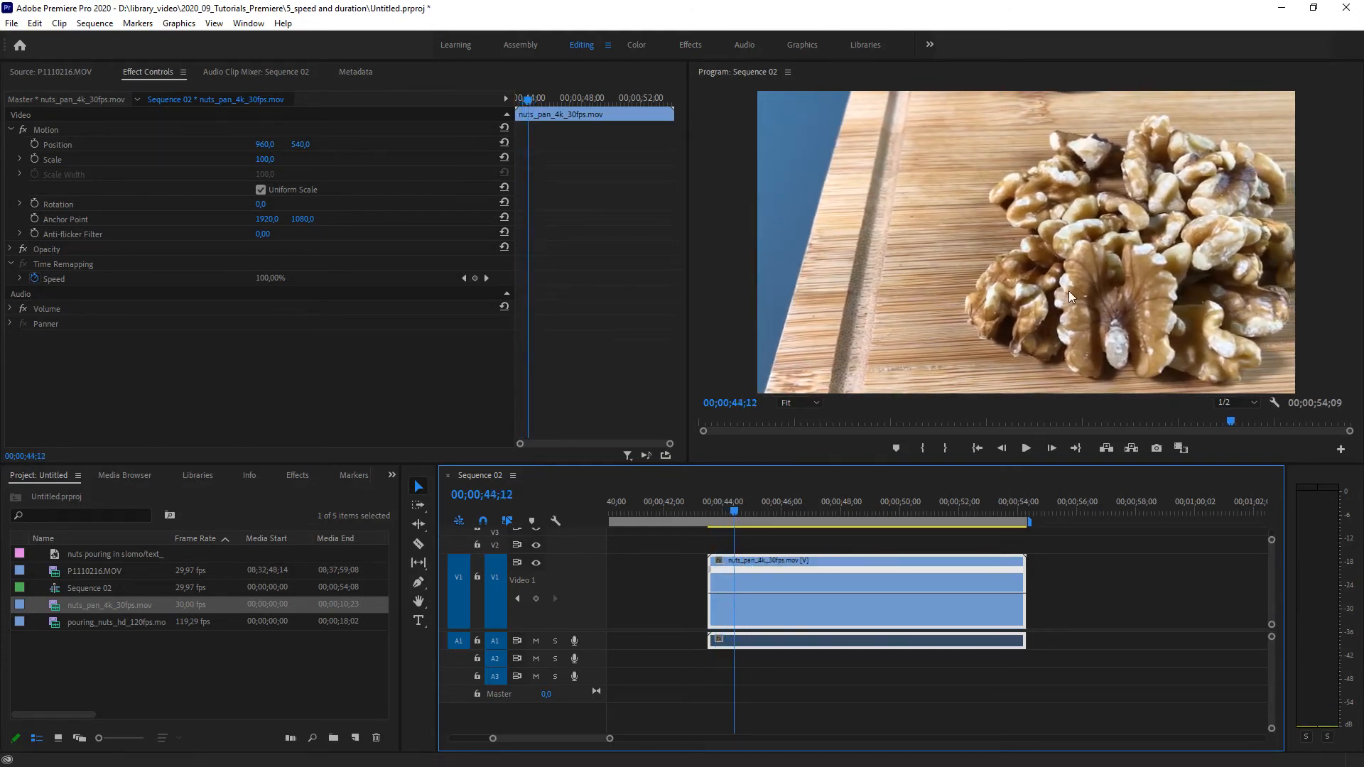
pyautogui.click(474, 279)
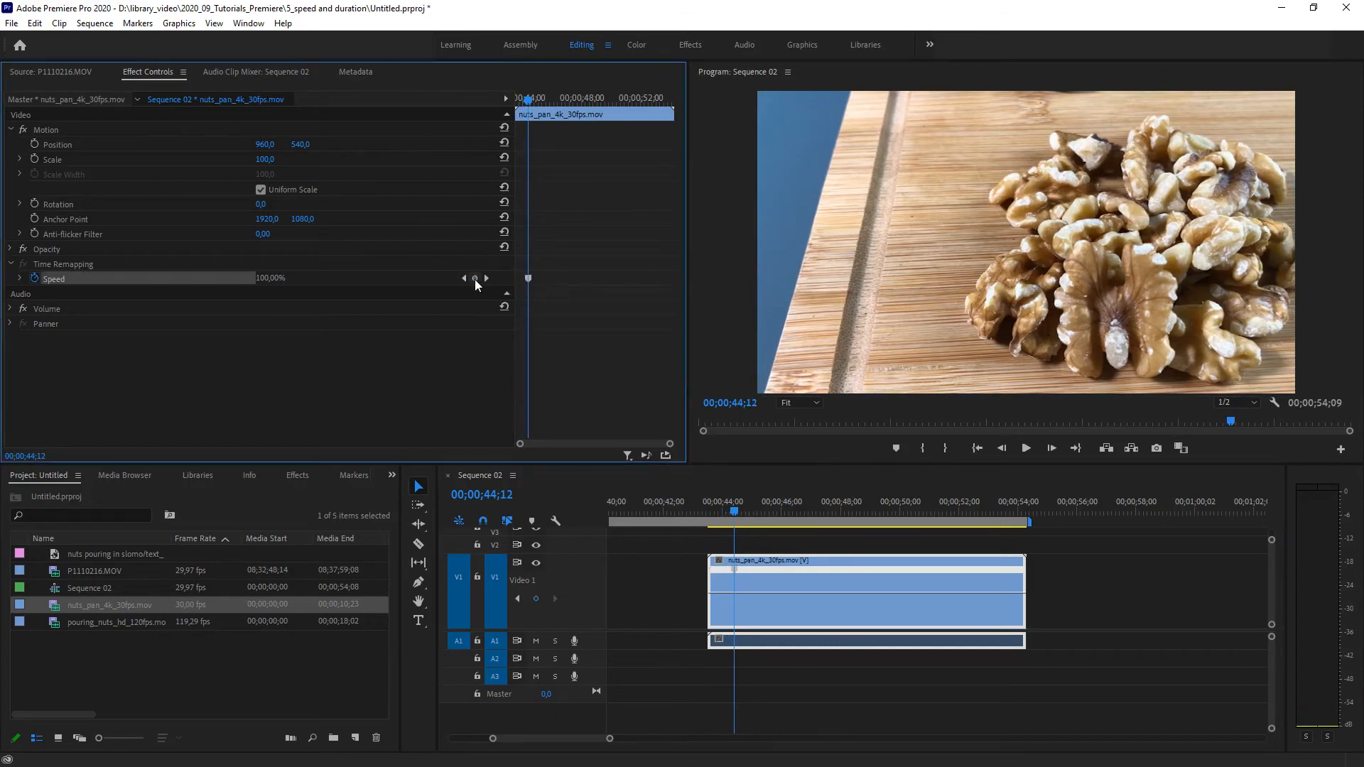
pyautogui.keyDown('ctrl'); pyautogui.click(739, 600); pyautogui.keyUp('ctrl')
pyautogui.press('space')
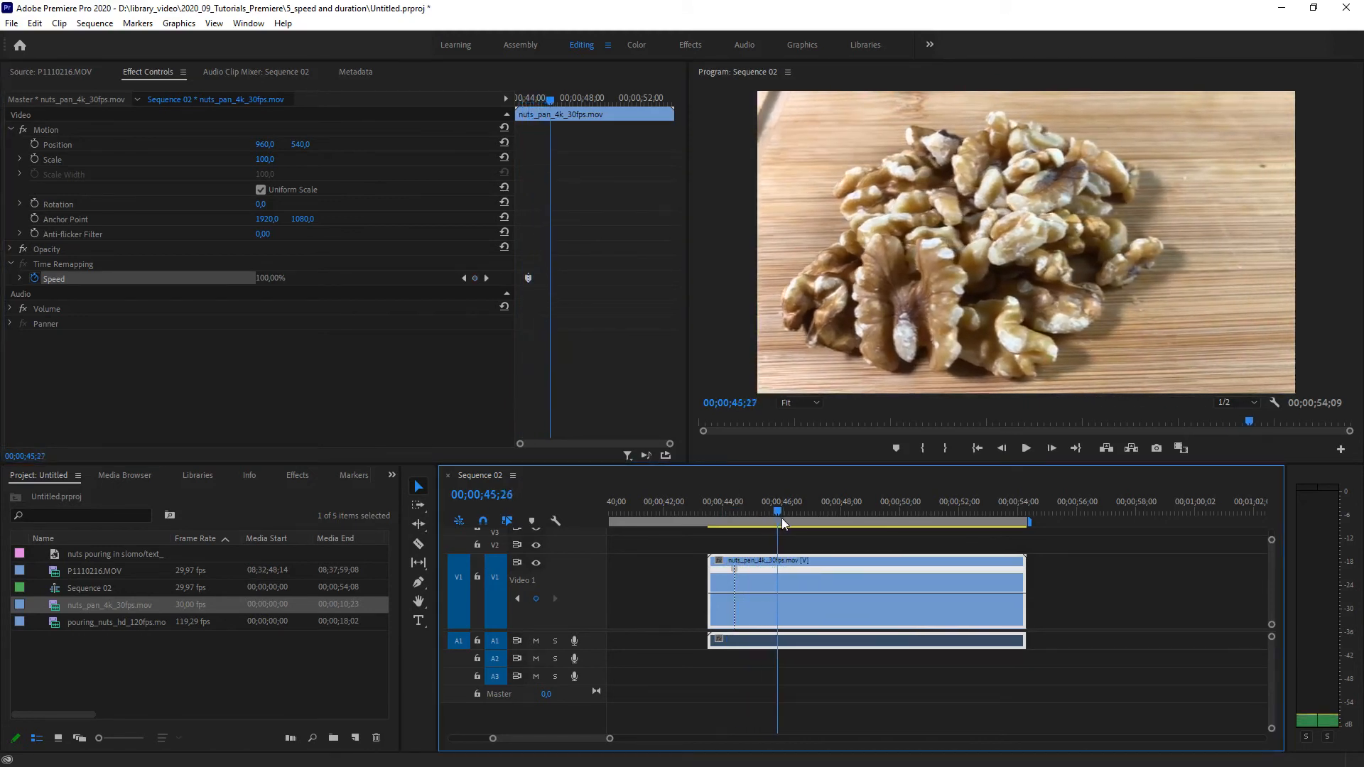
pyautogui.moveTo(782, 518); pyautogui.dragTo(785, 519)
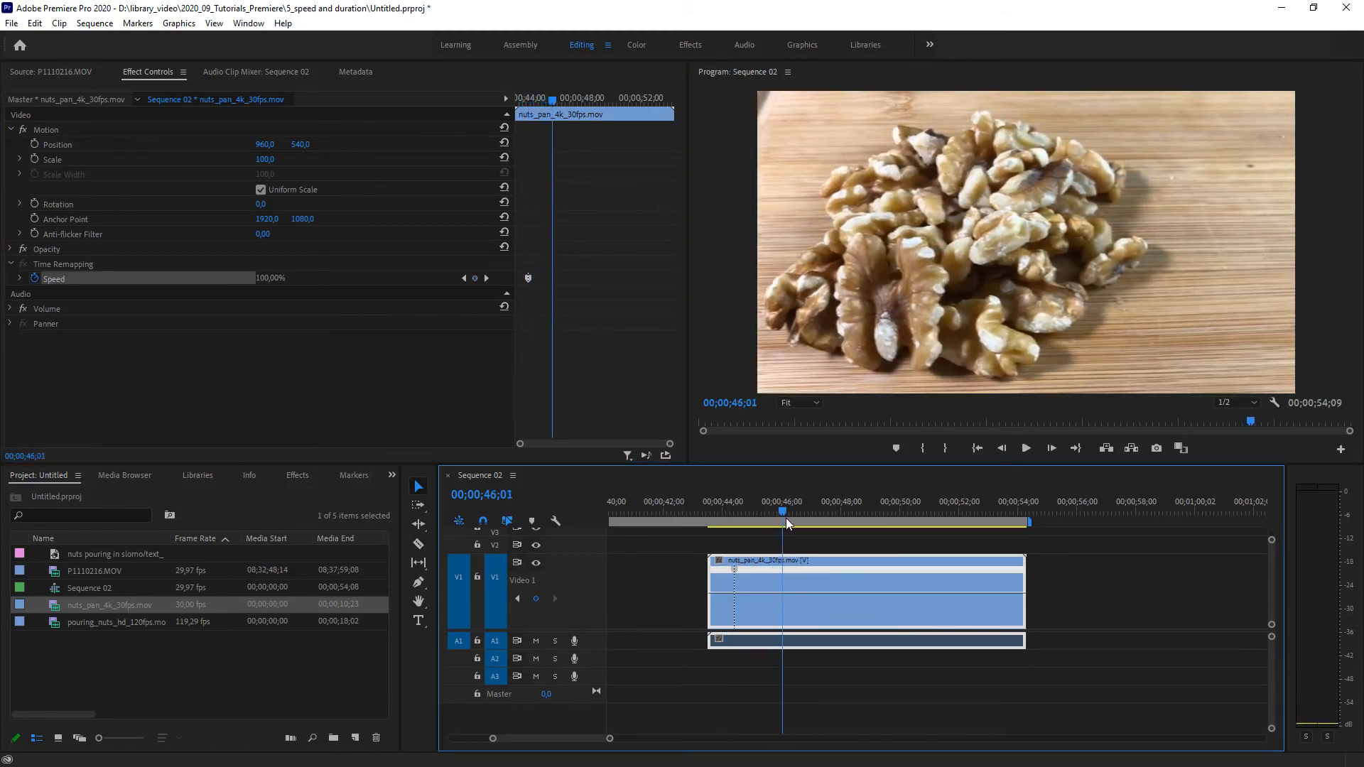
pyautogui.keyDown('ctrl'); pyautogui.click(782, 597); pyautogui.keyUp('ctrl')
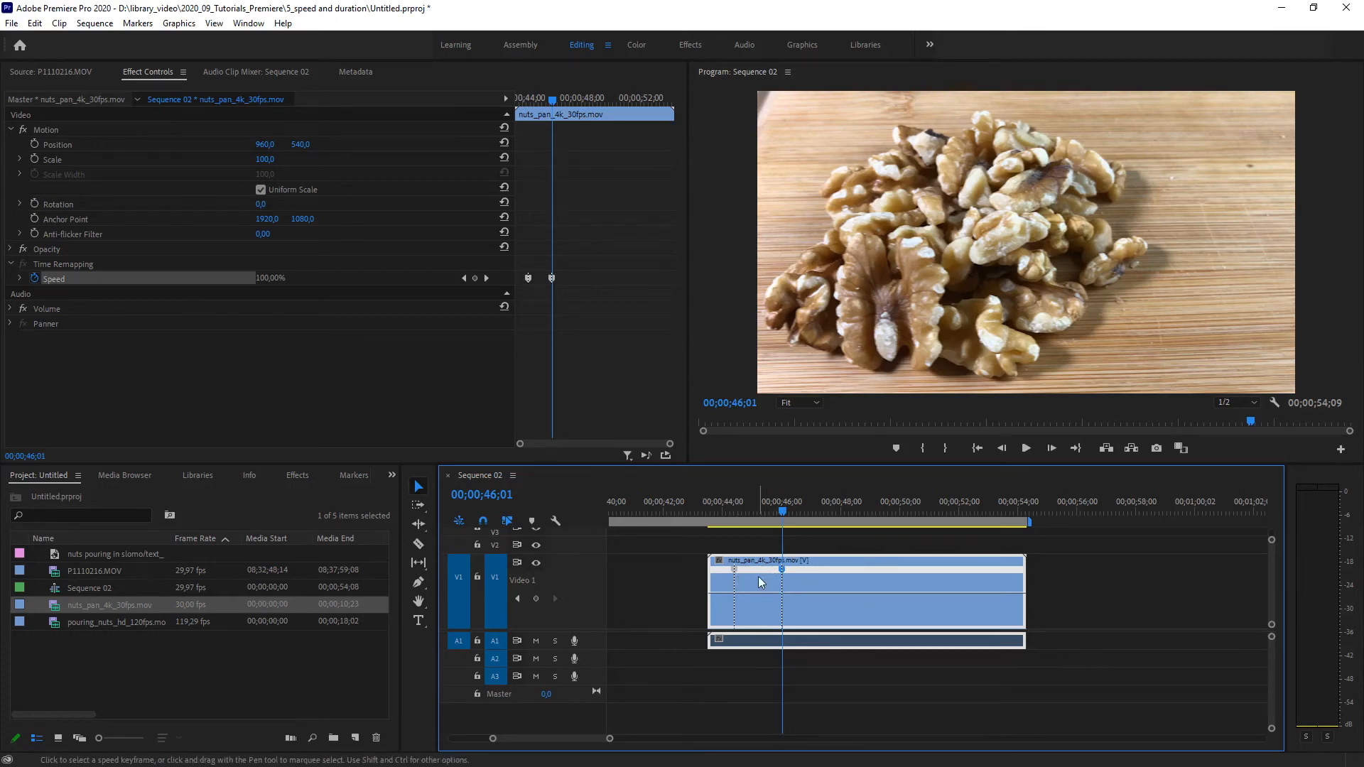
# Add speed keyframes around the raisin section of the pan clip, at 00;00;48;11 and 00;00;49;28
pyautogui.moveTo(783, 512); pyautogui.dragTo(851, 515)
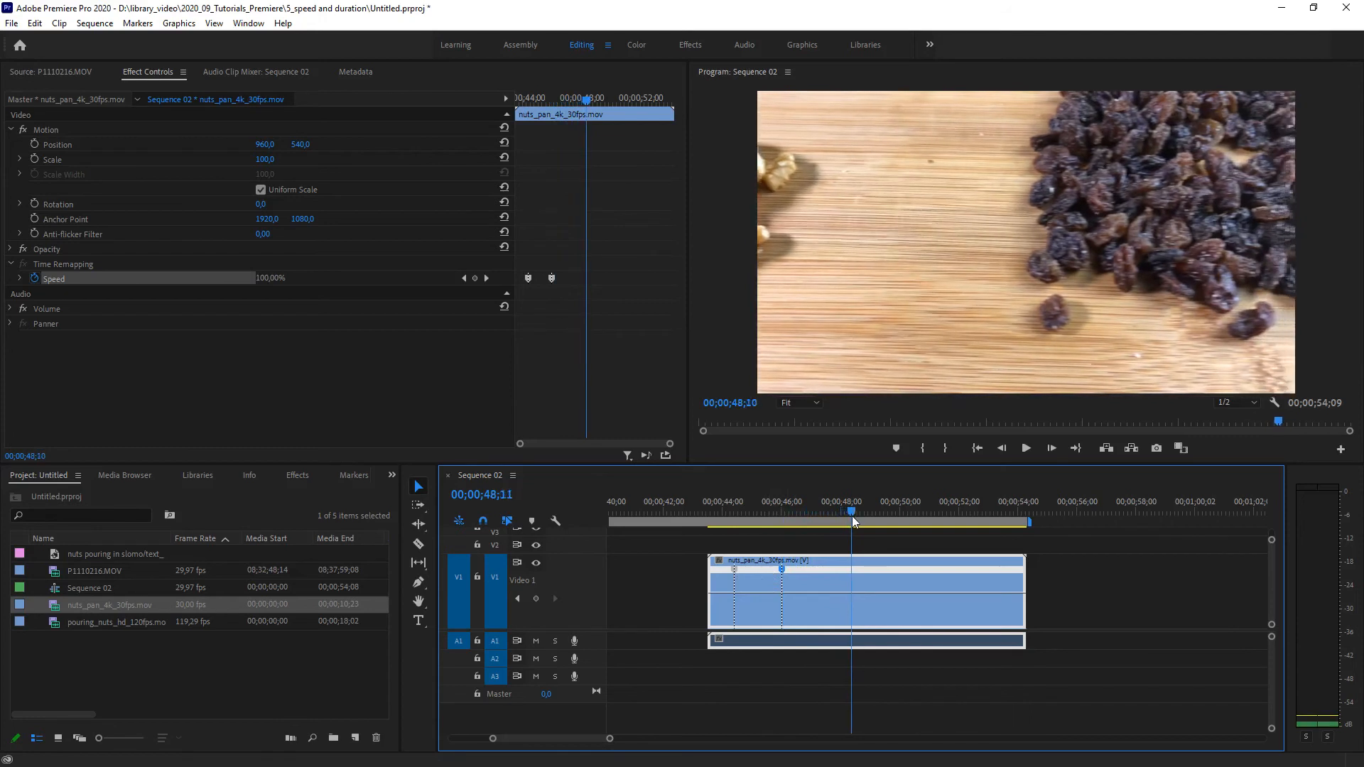
pyautogui.keyDown('ctrl'); pyautogui.click(851, 593); pyautogui.keyUp('ctrl')
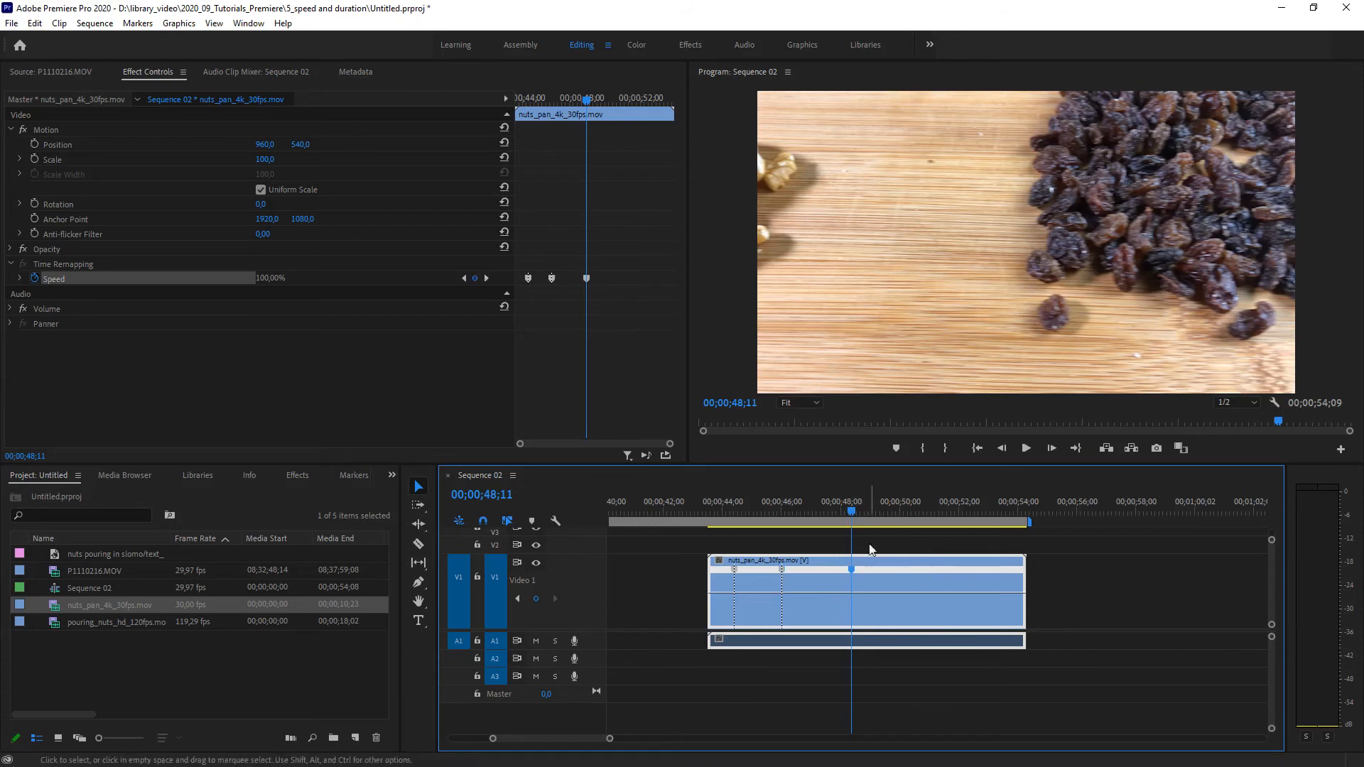
pyautogui.moveTo(851, 514); pyautogui.dragTo(898, 514)
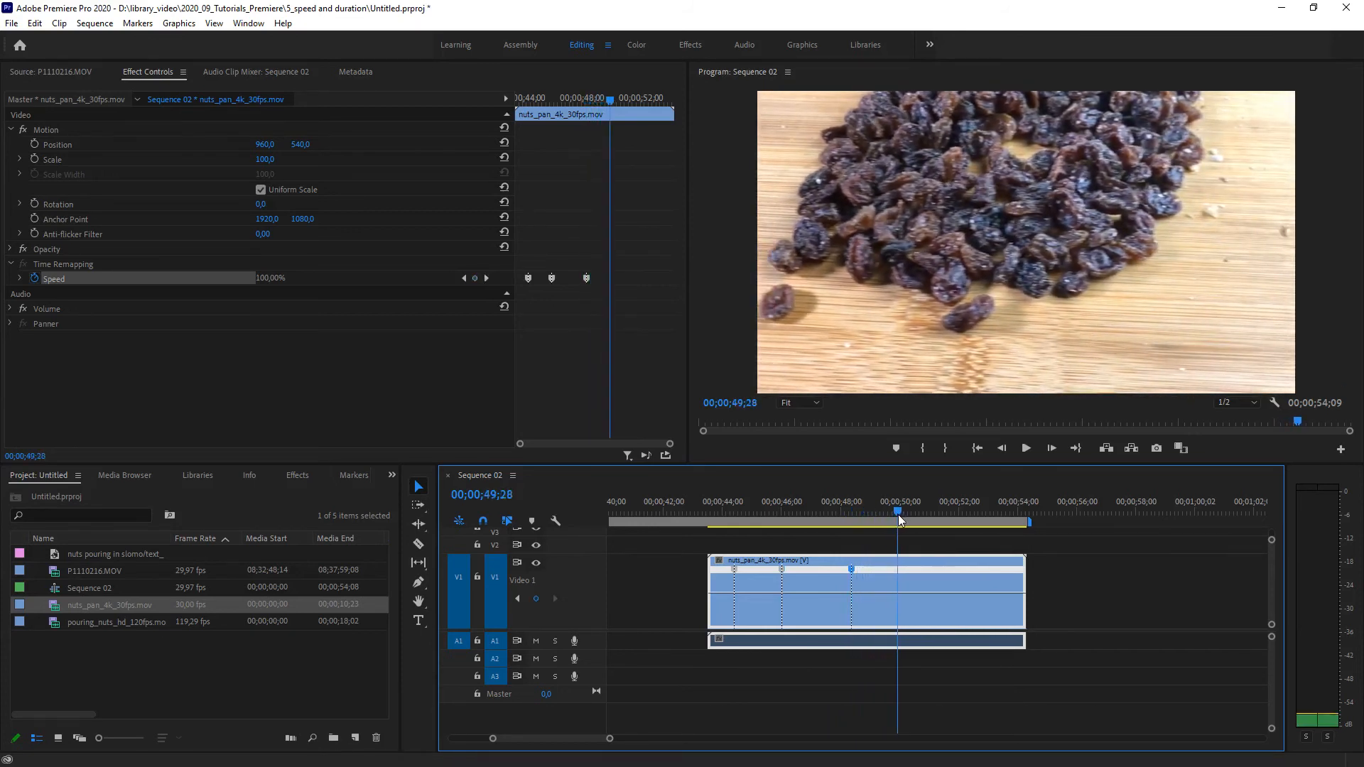
pyautogui.click(474, 278)
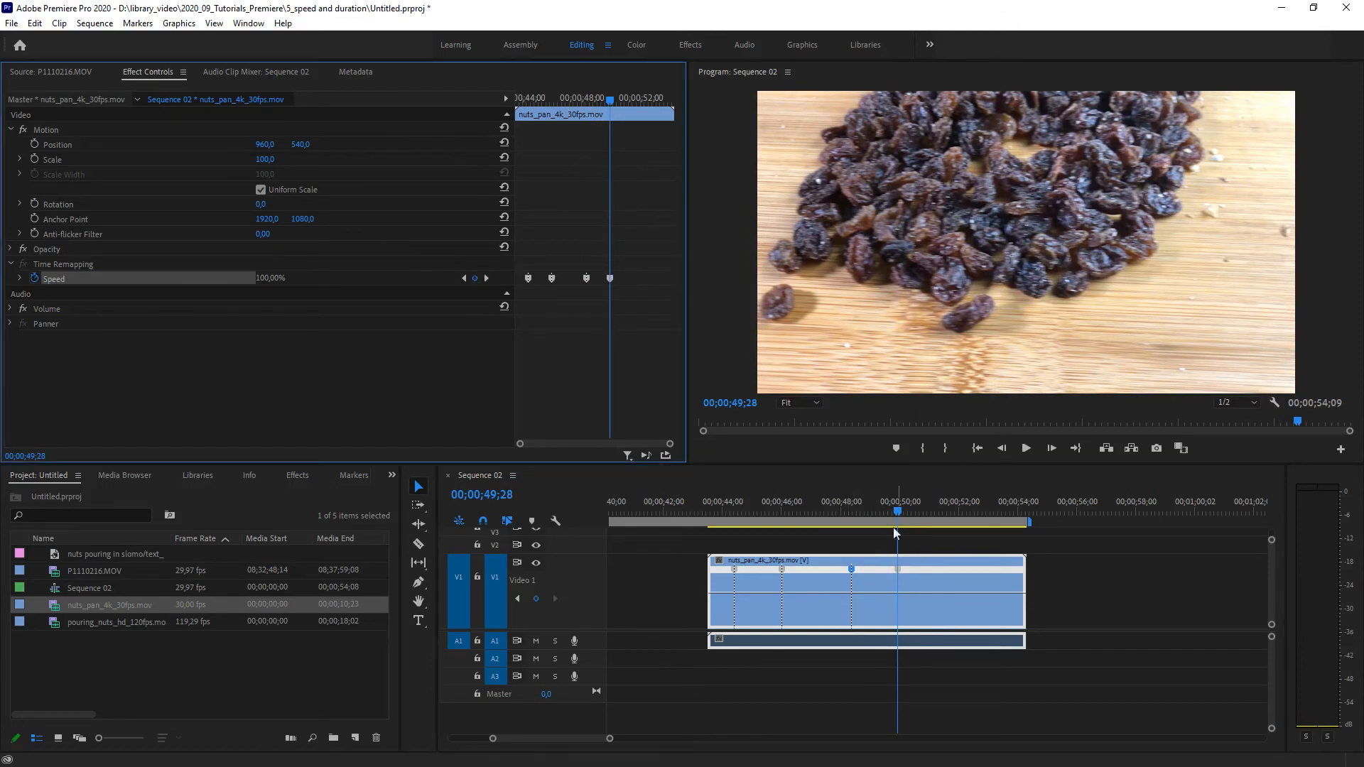
# Add speed keyframes around the almond section of the pan clip, at 00;00;51;20 and 00;00;52;25
pyautogui.moveTo(898, 511); pyautogui.dragTo(948, 514)
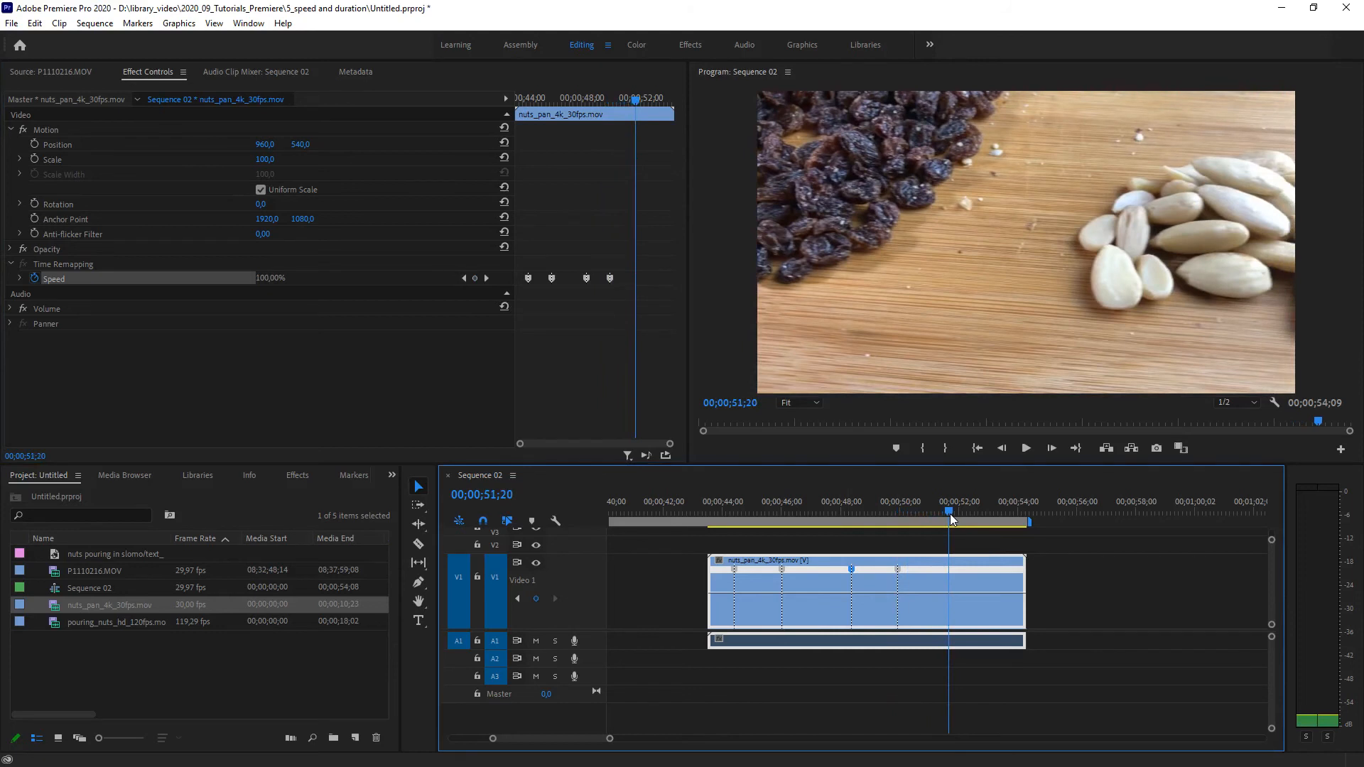
pyautogui.keyDown('ctrl'); pyautogui.click(950, 593); pyautogui.keyUp('ctrl')
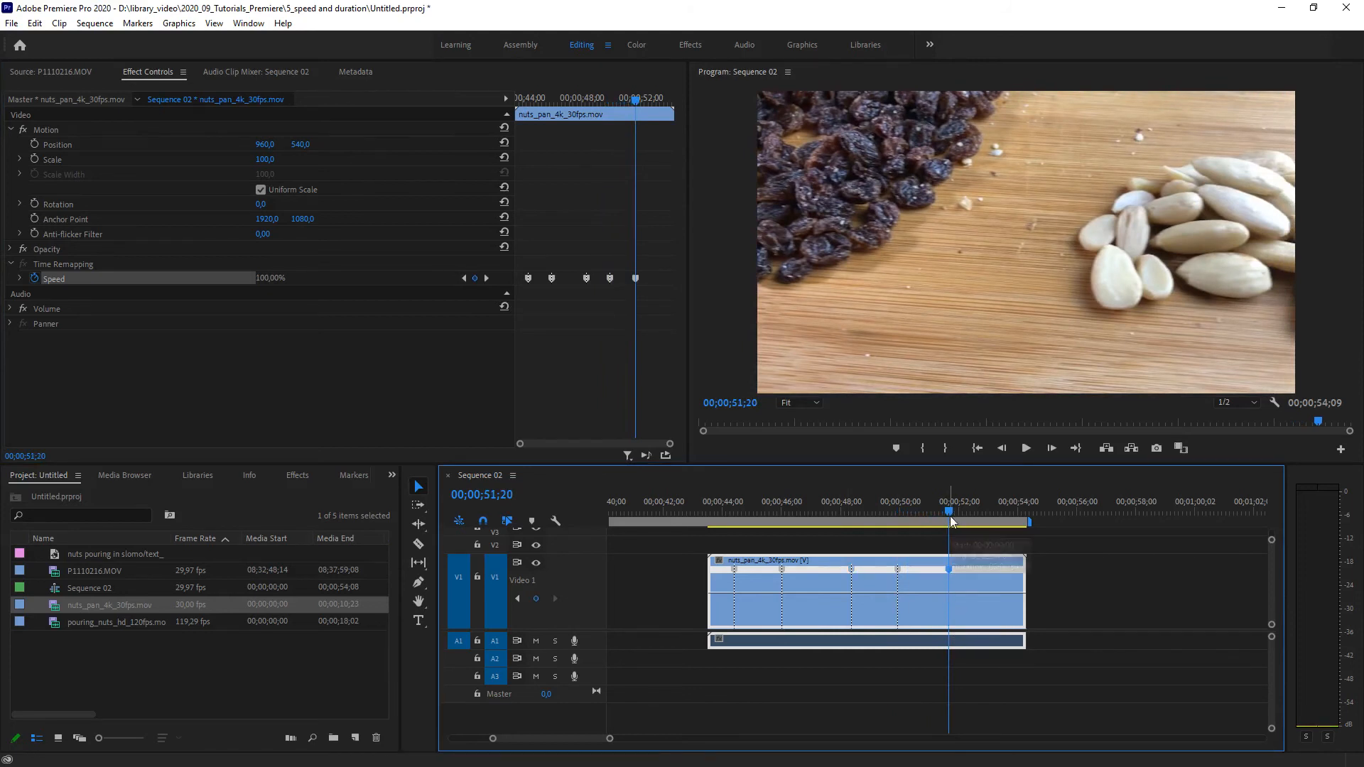
pyautogui.moveTo(947, 512); pyautogui.dragTo(983, 514)
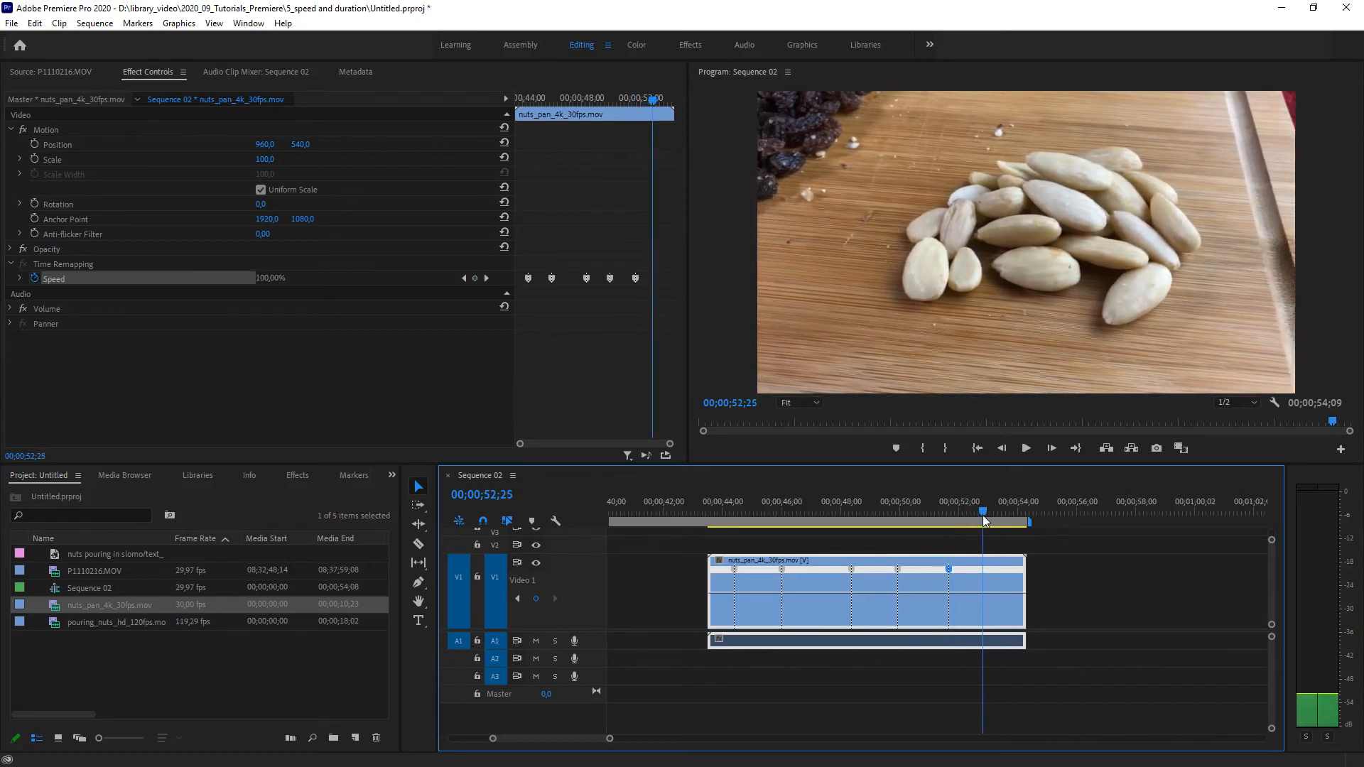
pyautogui.keyDown('ctrl'); pyautogui.click(983, 593); pyautogui.keyUp('ctrl')
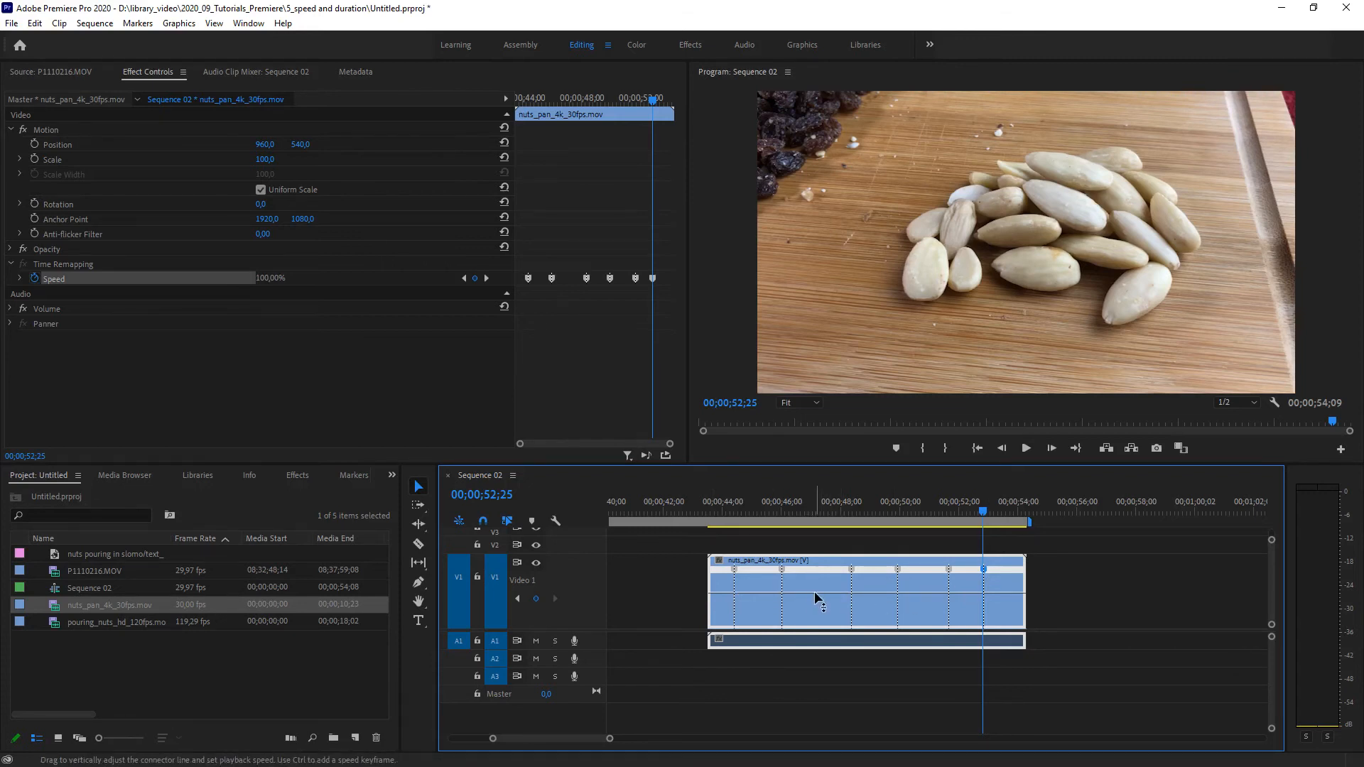
# Raise the speed of the two transitions between the walnuts, raisins and almonds to 200%, and speed up the clip's opening and closing sections too
pyautogui.moveTo(814, 591); pyautogui.dragTo(814, 579)
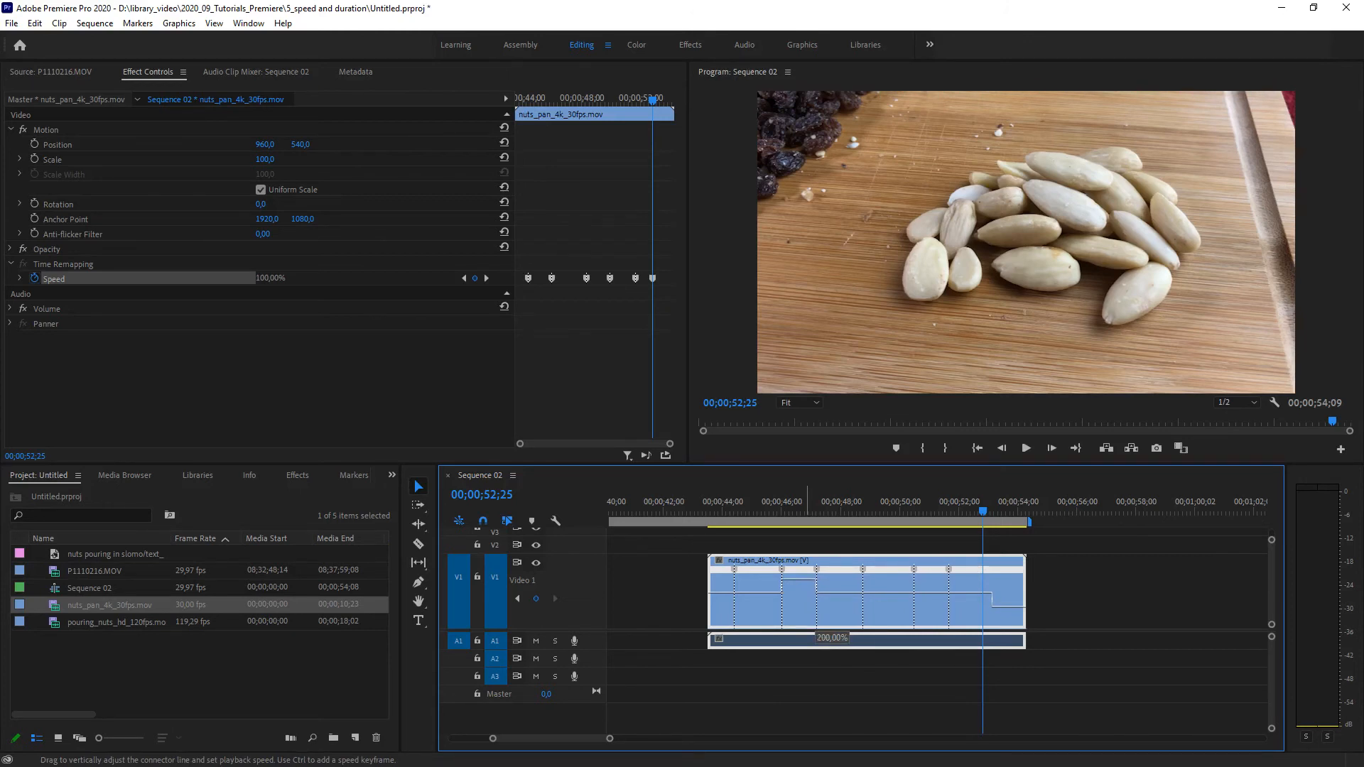
pyautogui.moveTo(814, 578); pyautogui.dragTo(814, 579)
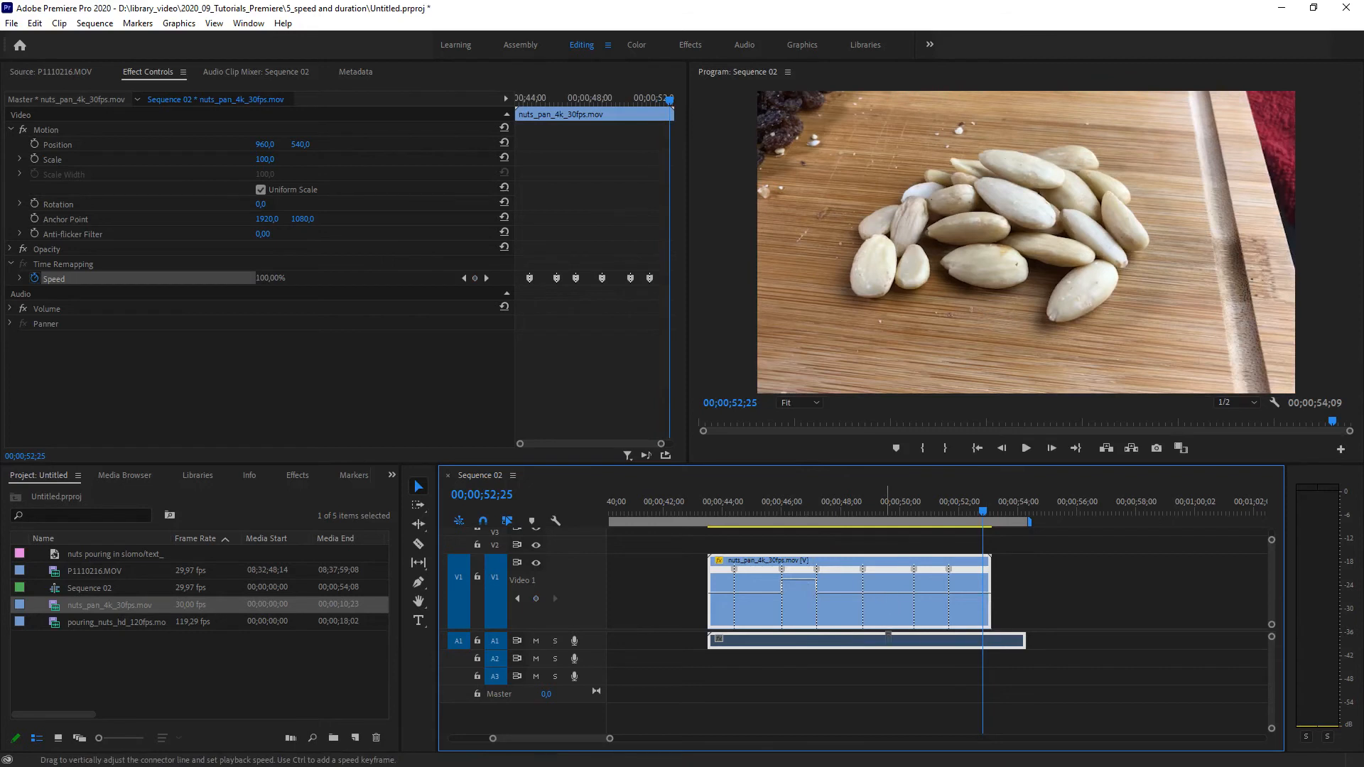
pyautogui.moveTo(888, 592); pyautogui.dragTo(888, 580)
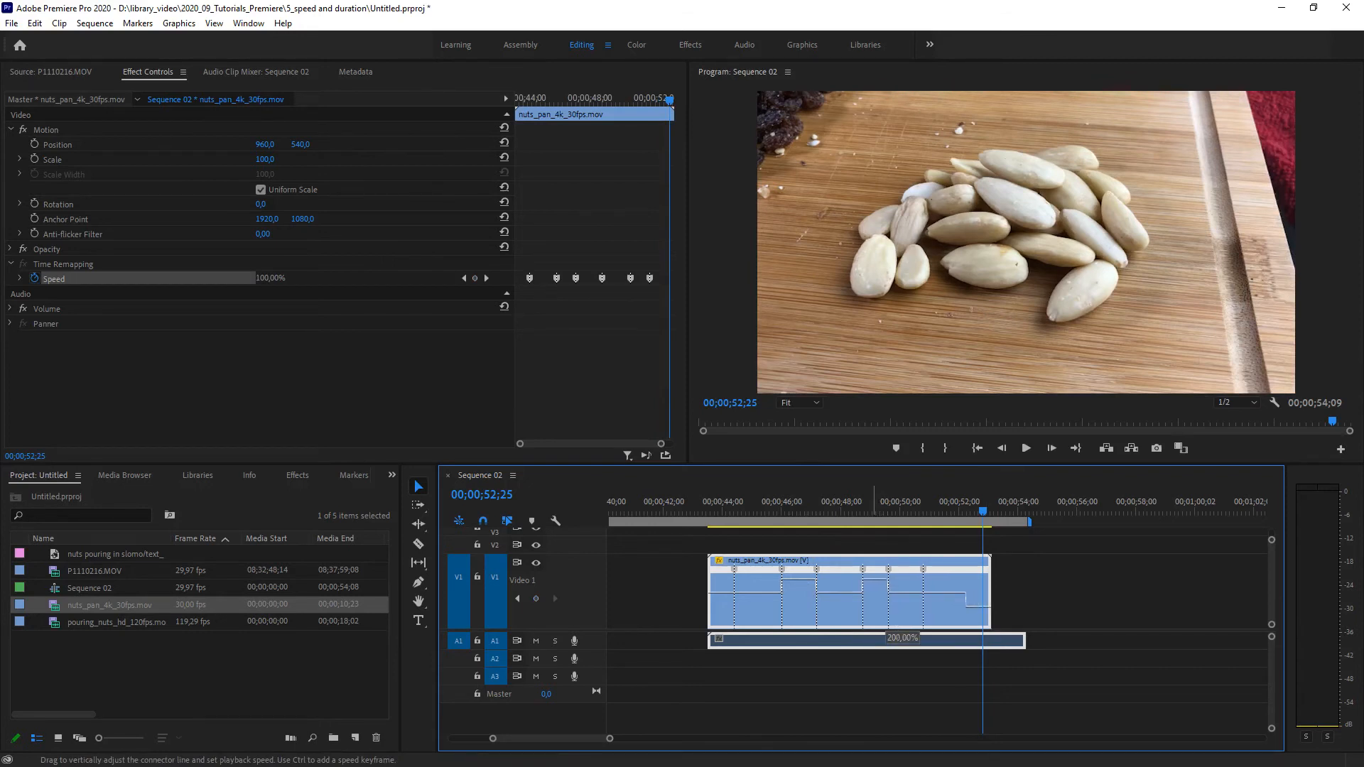
pyautogui.moveTo(875, 579); pyautogui.dragTo(874, 578)
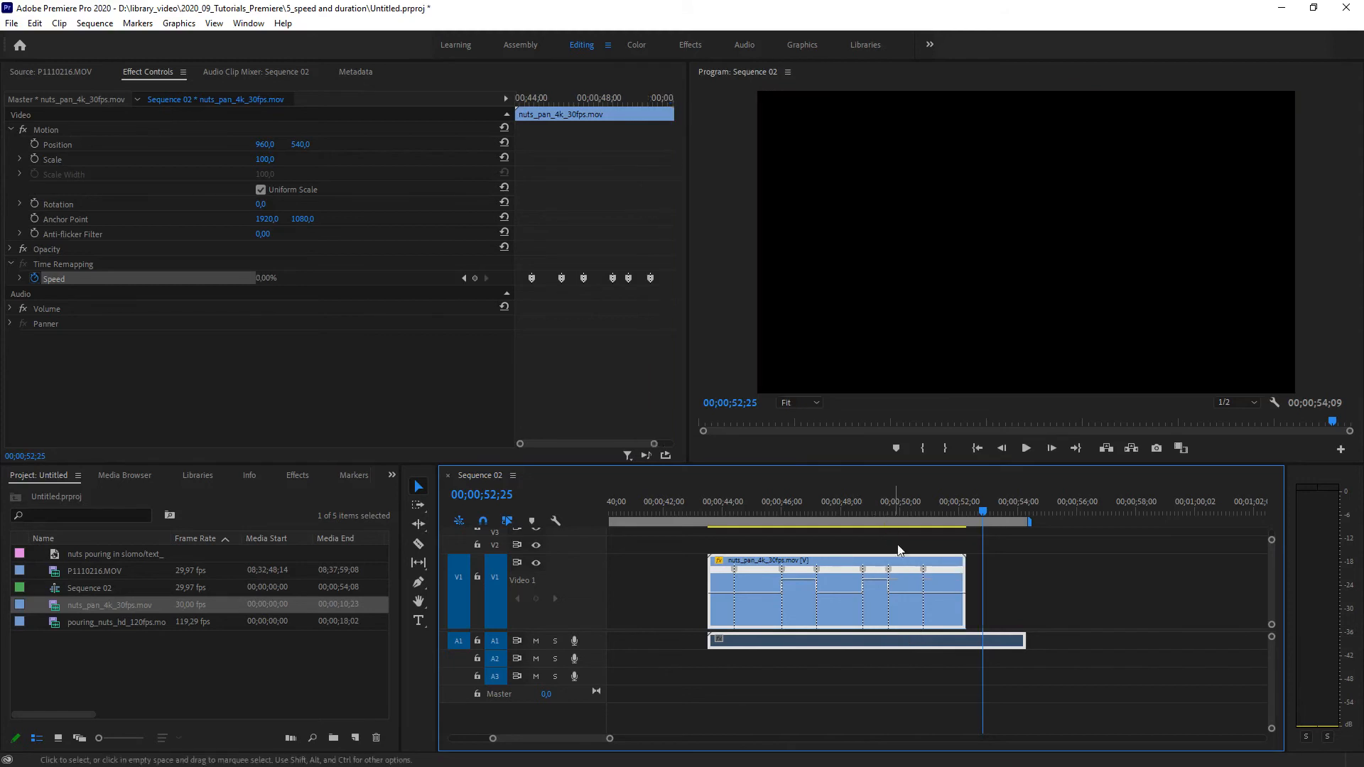
pyautogui.moveTo(949, 599); pyautogui.dragTo(949, 582)
pyautogui.moveTo(722, 600); pyautogui.dragTo(722, 586)
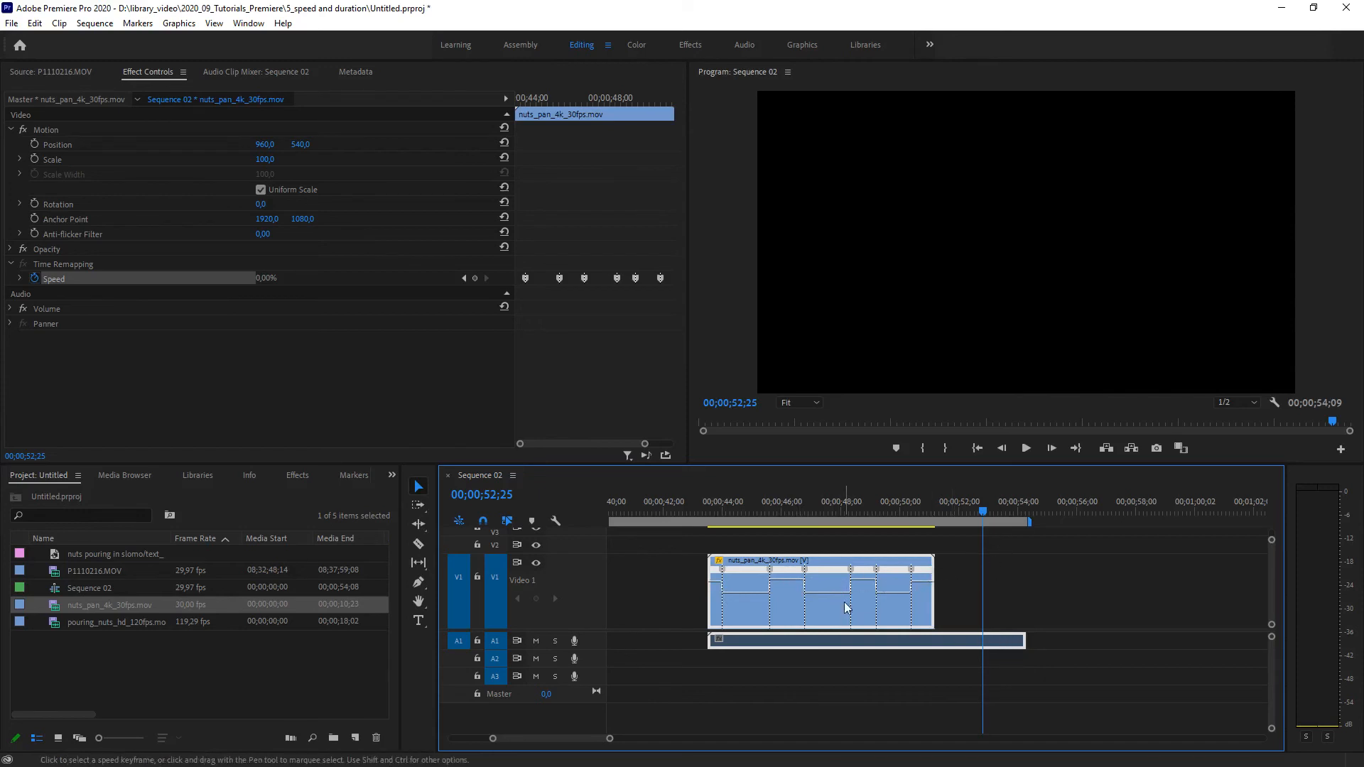
# Unlink the pan clip's audio from its video and delete the audio from A1
pyautogui.click(1088, 709)
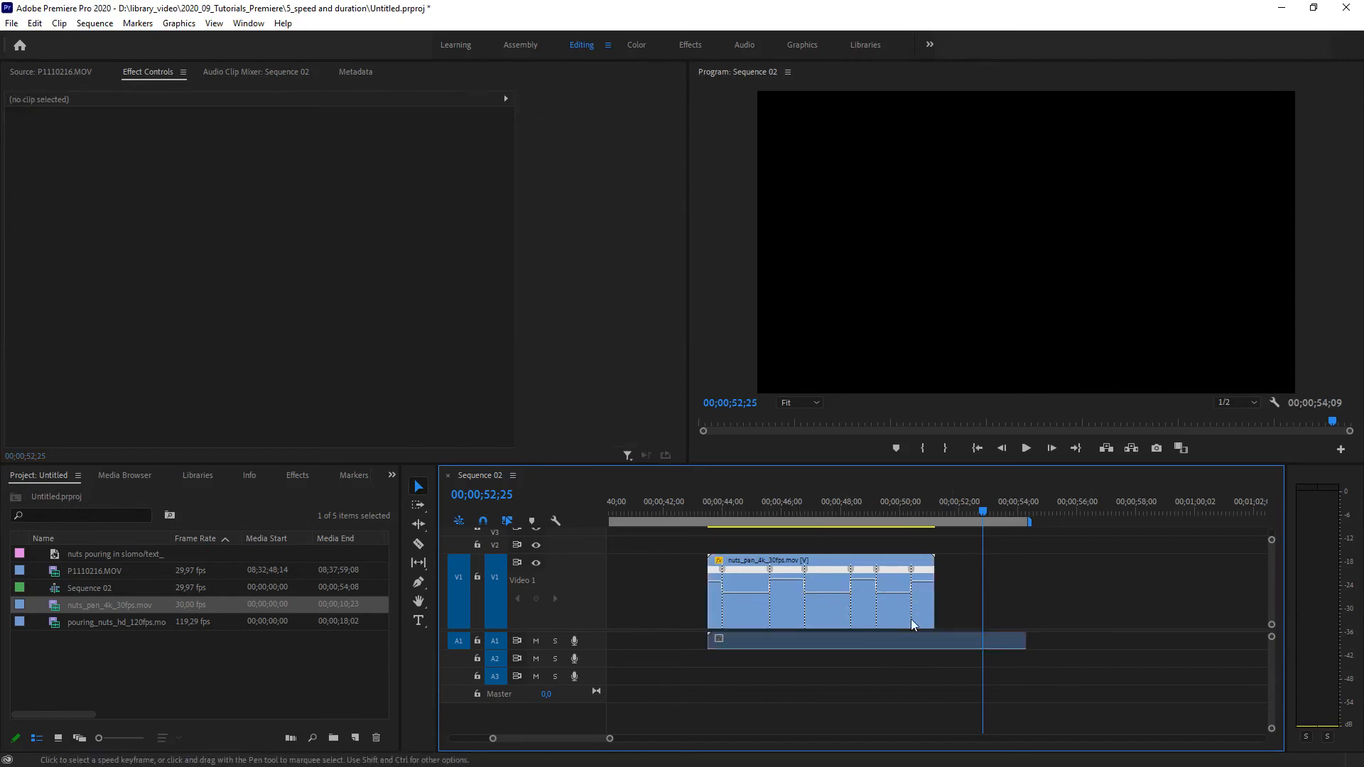
pyautogui.rightClick(908, 641)
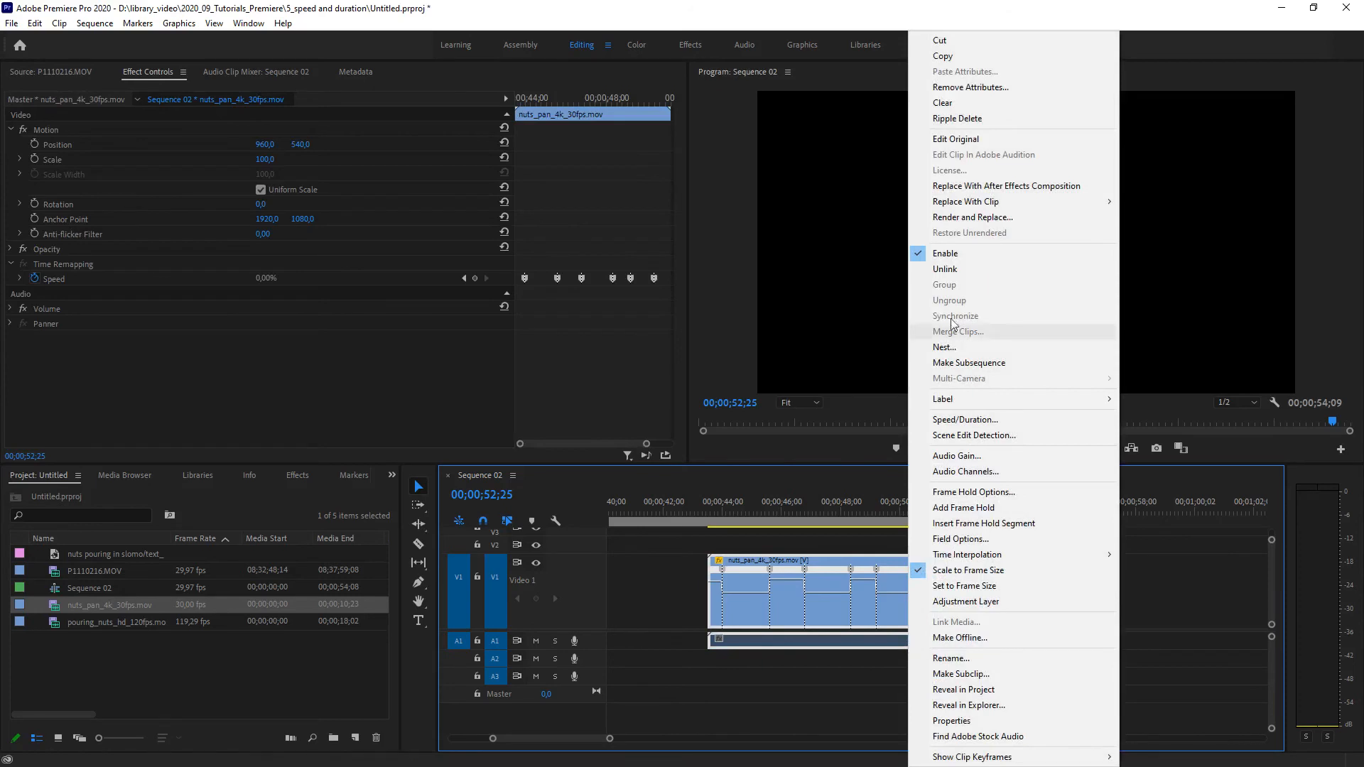
pyautogui.click(943, 271)
pyautogui.click(1084, 696)
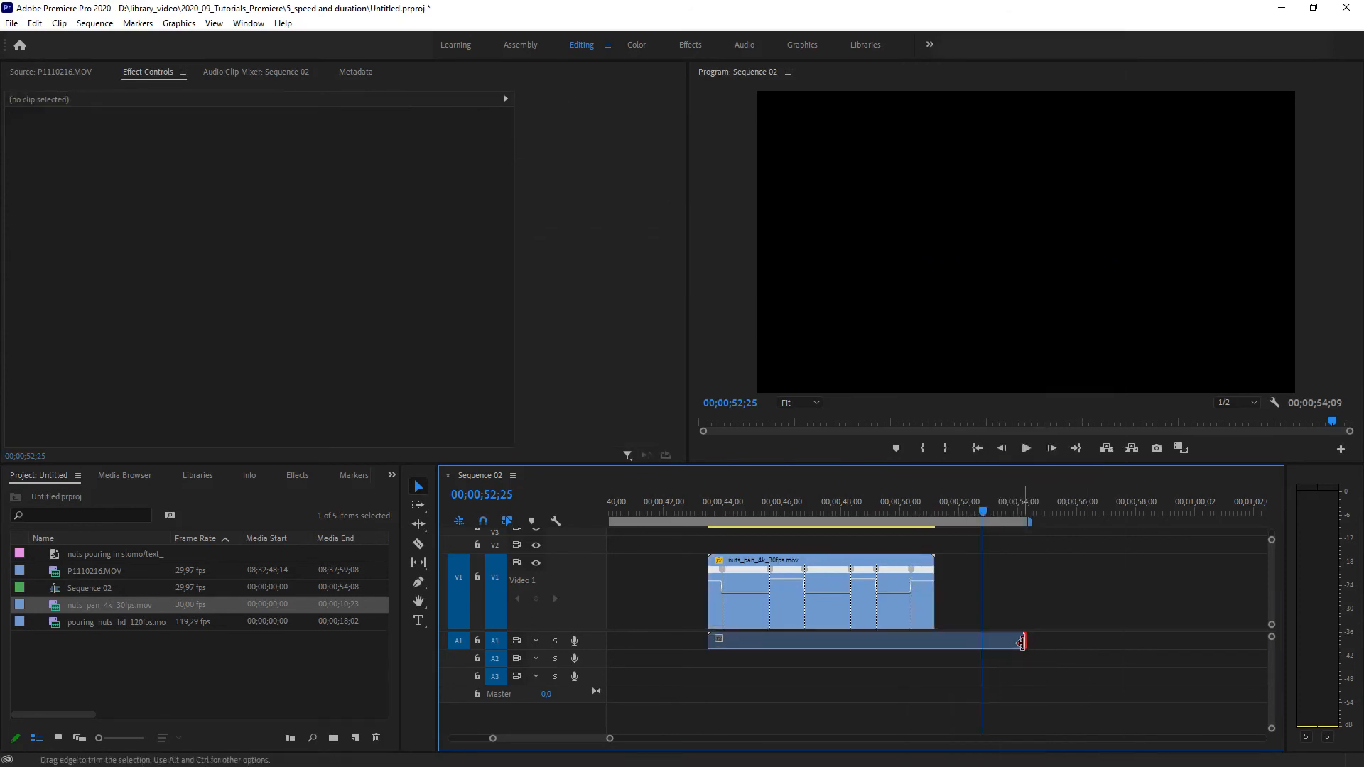
pyautogui.click(974, 644)
pyautogui.press('Delete')
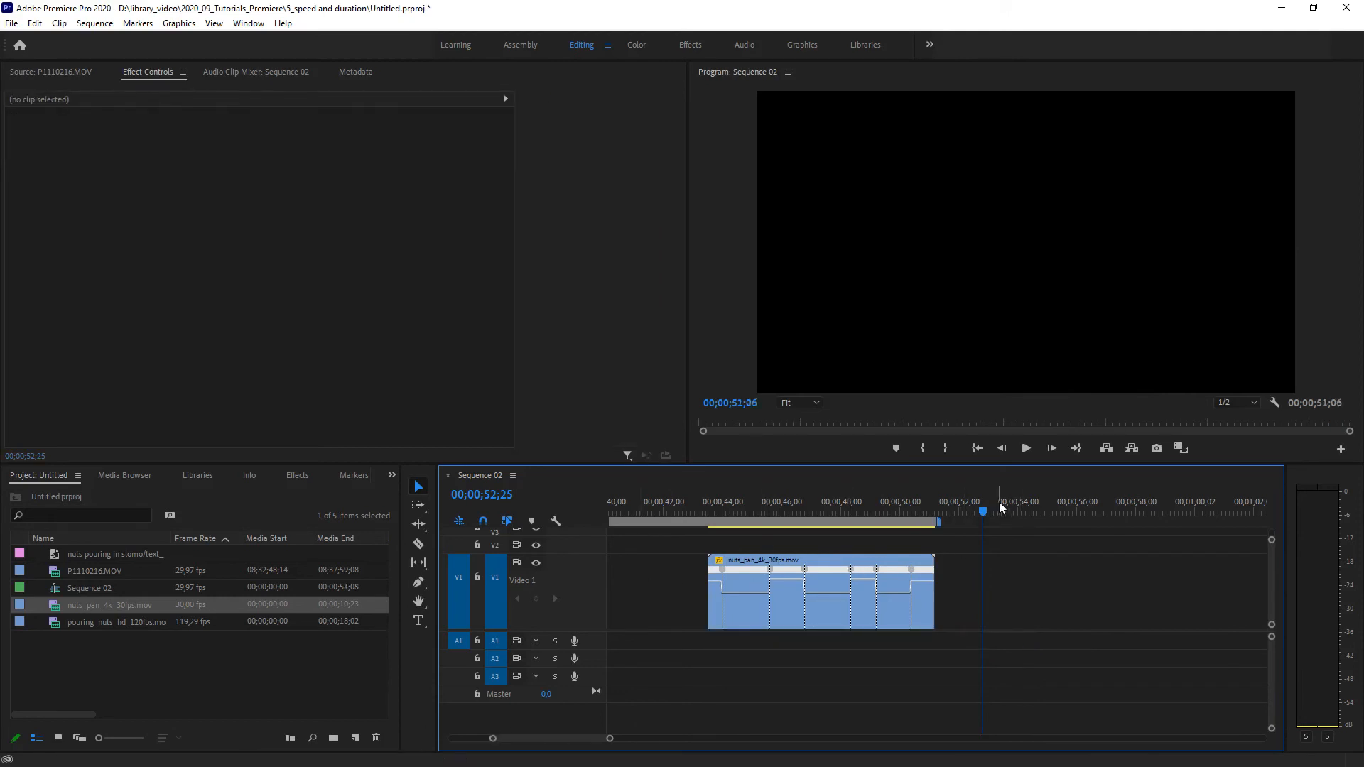
# Scrub through the sequence to the remapped pan clip and return the playhead to the gap before it, at 00;00;41;13
pyautogui.moveTo(984, 515); pyautogui.dragTo(713, 550)
pyautogui.click(1025, 449)
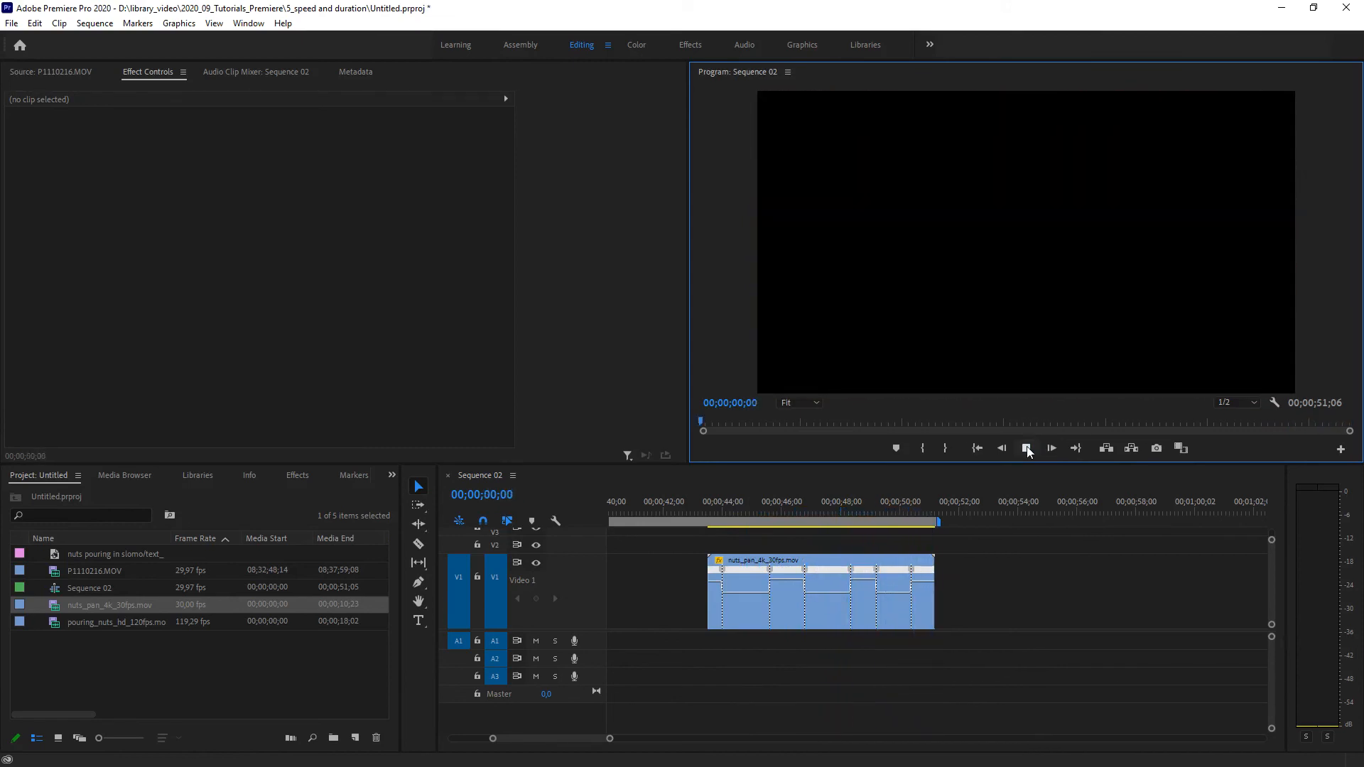
pyautogui.press('space')
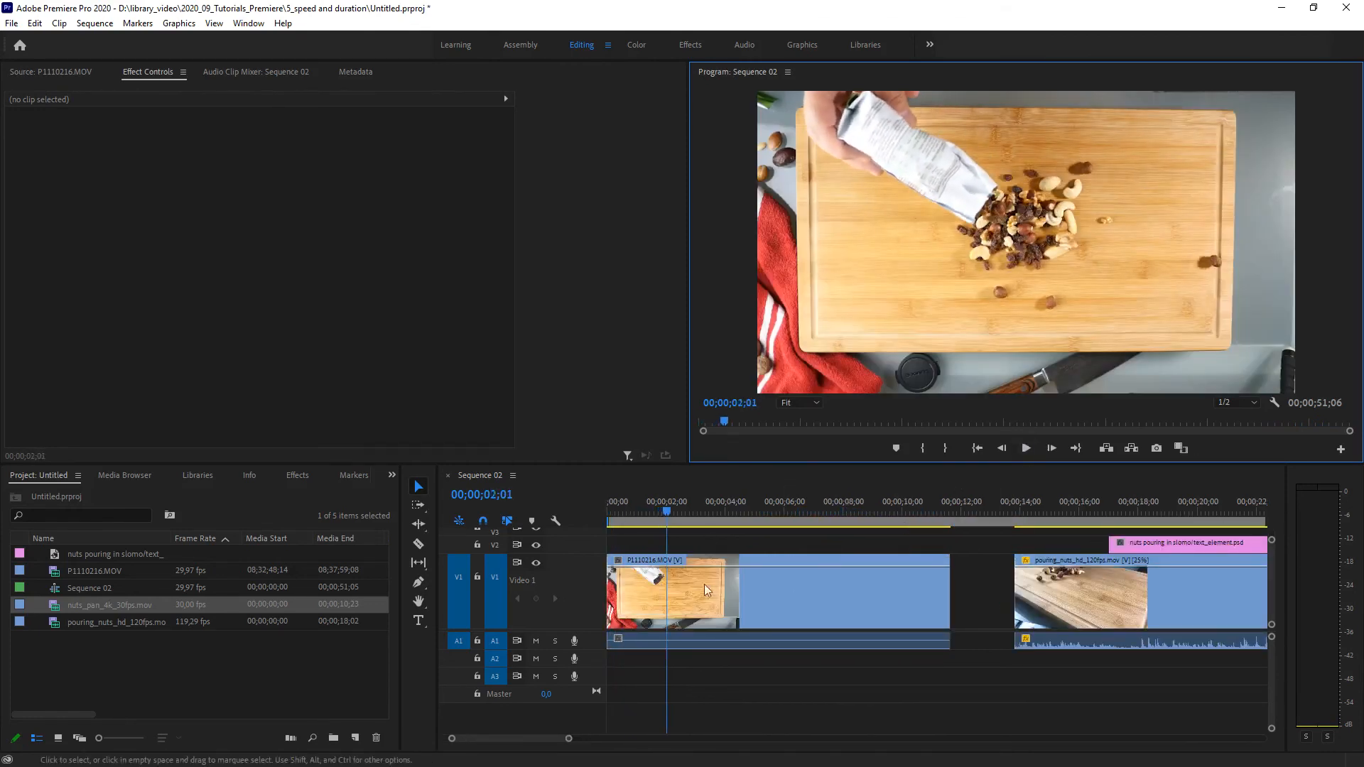
pyautogui.moveTo(667, 512); pyautogui.dragTo(1088, 545)
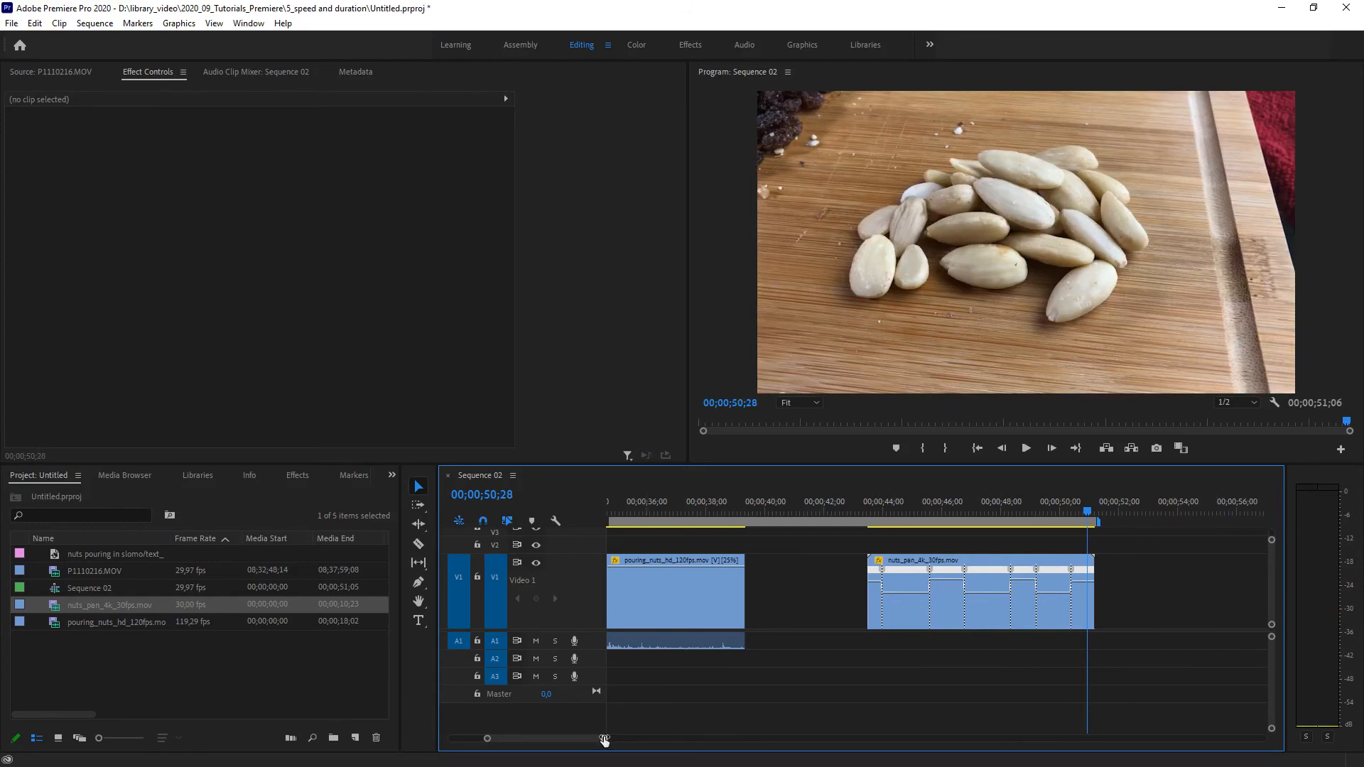
pyautogui.moveTo(604, 740); pyautogui.dragTo(589, 743)
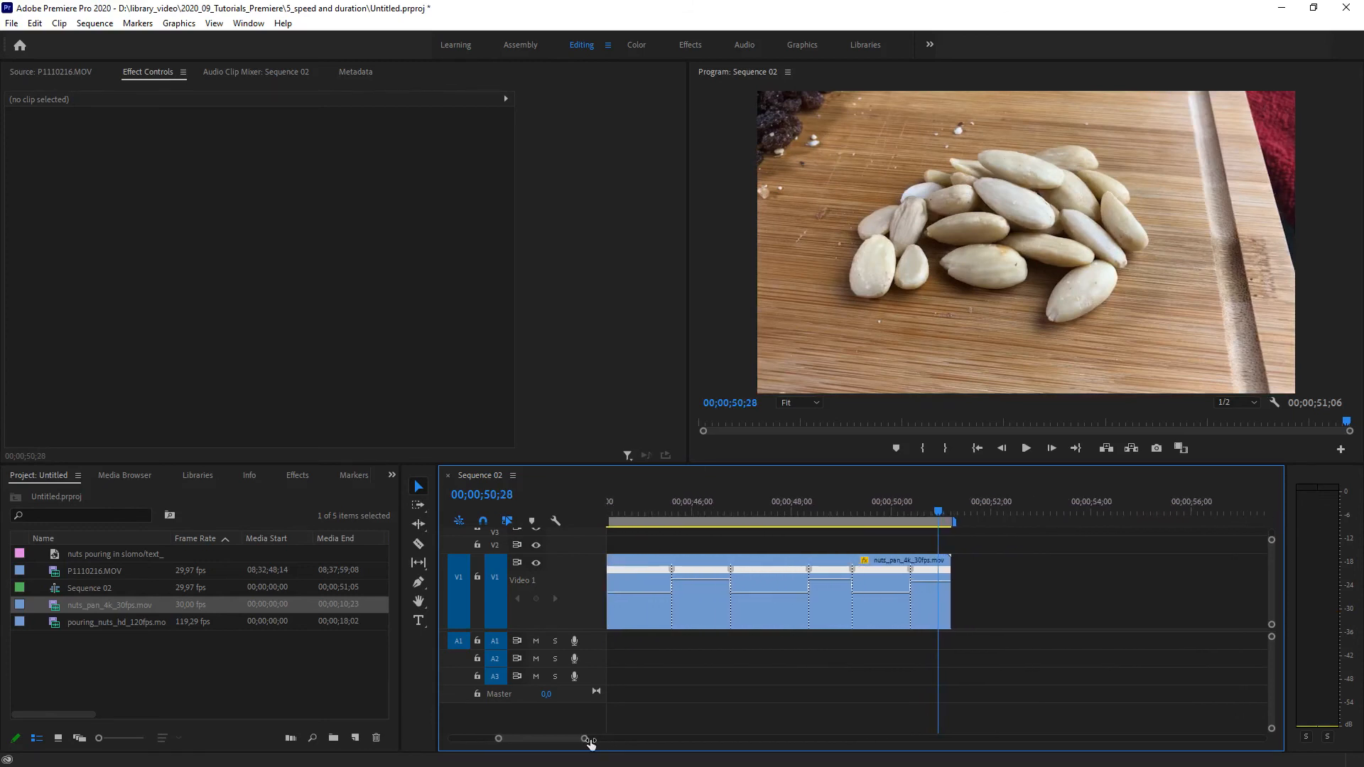
pyautogui.moveTo(940, 513); pyautogui.dragTo(594, 538)
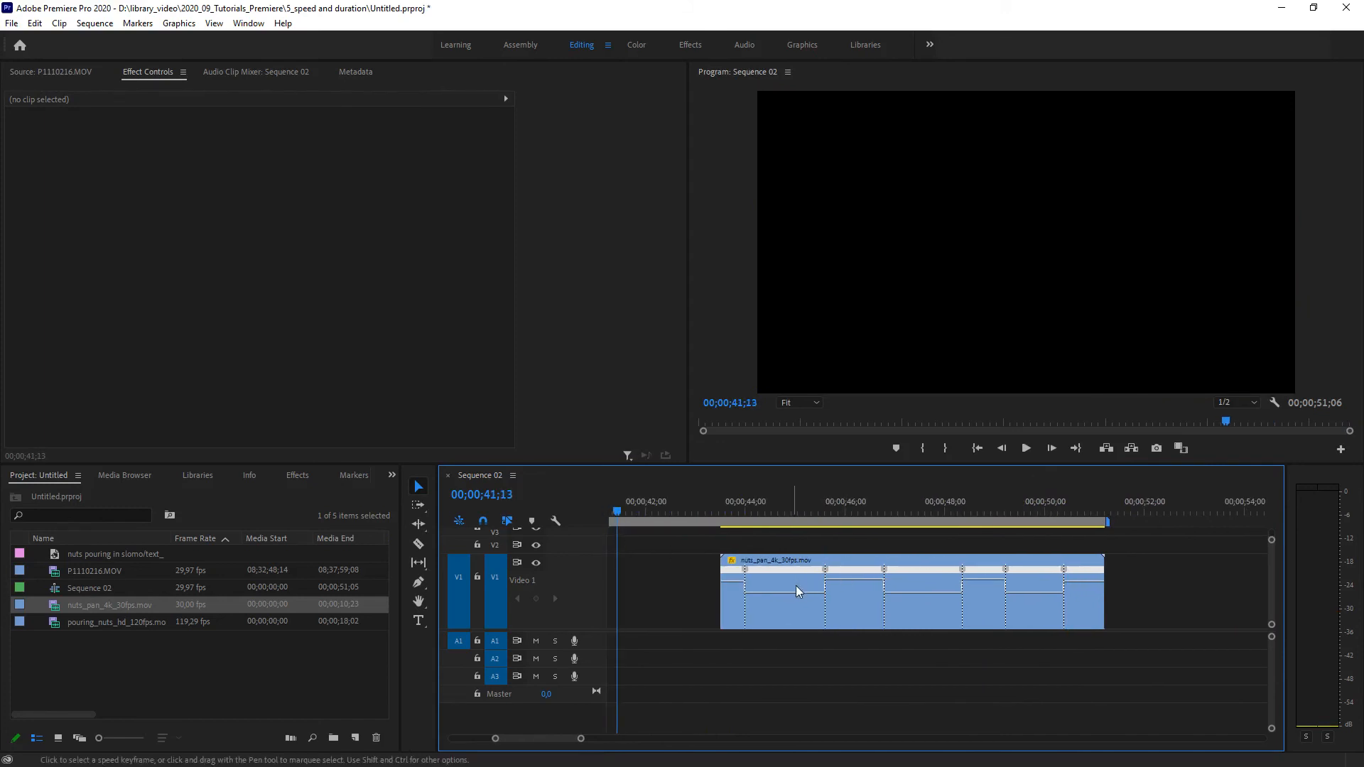
# Further raise the speed of both transitions between the nut sections, plus the pan clip's closing and opening sections
pyautogui.moveTo(845, 578); pyautogui.dragTo(845, 558)
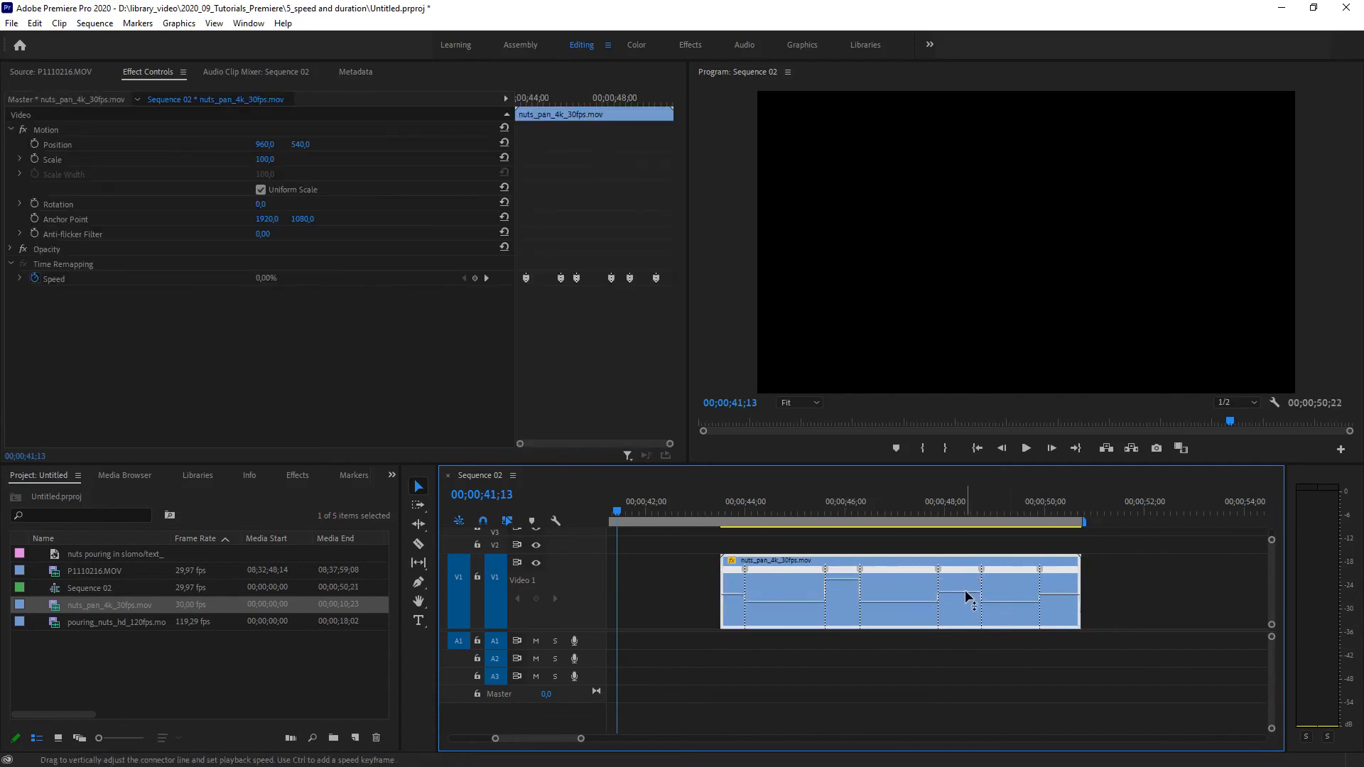
pyautogui.moveTo(964, 591); pyautogui.dragTo(958, 579)
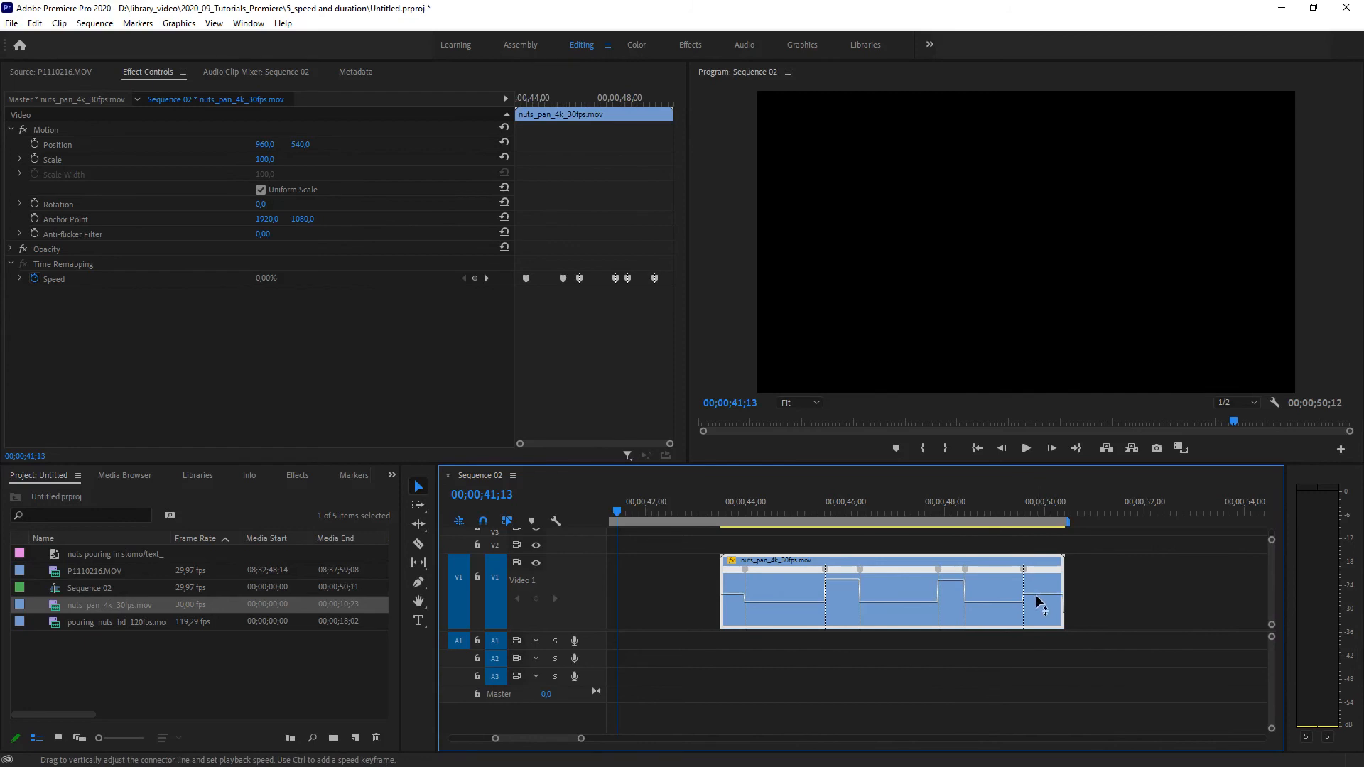
pyautogui.moveTo(1037, 603); pyautogui.dragTo(1037, 583)
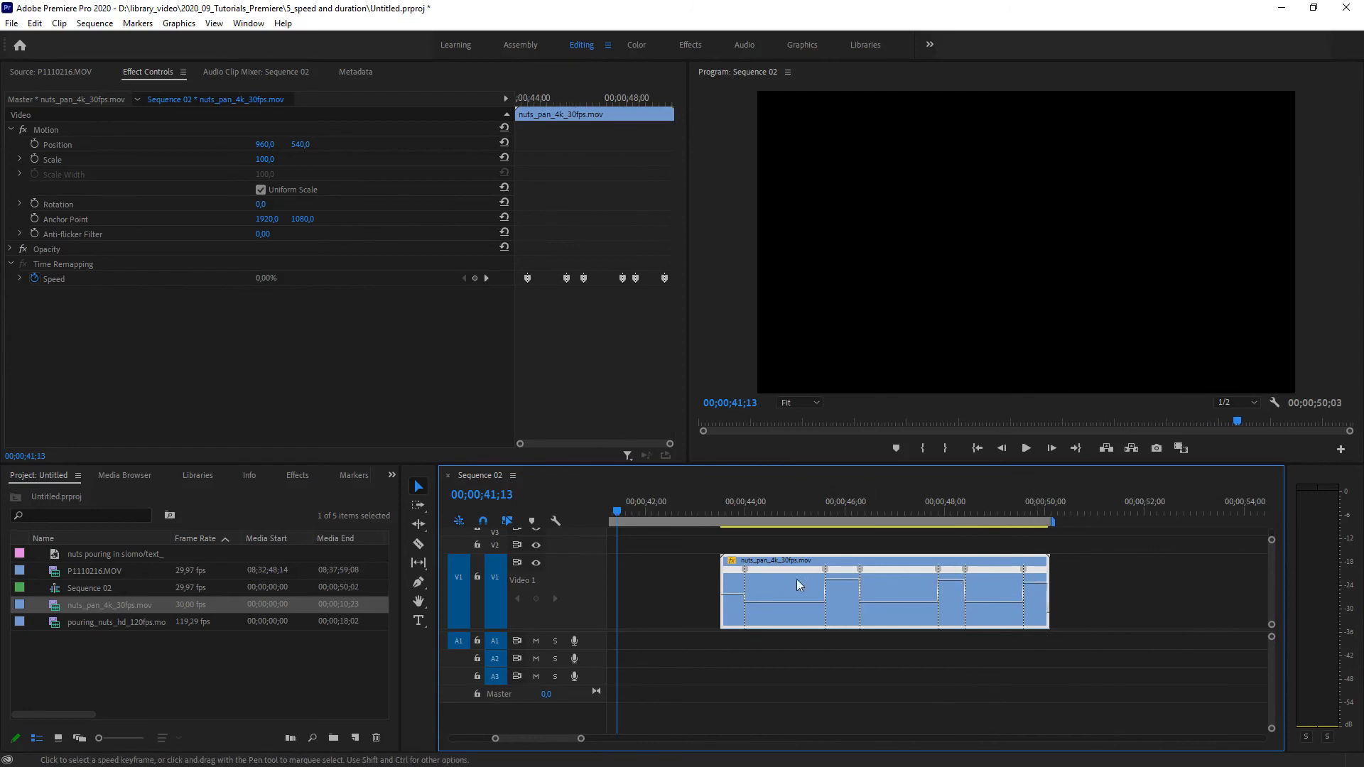
pyautogui.moveTo(734, 597); pyautogui.dragTo(739, 579)
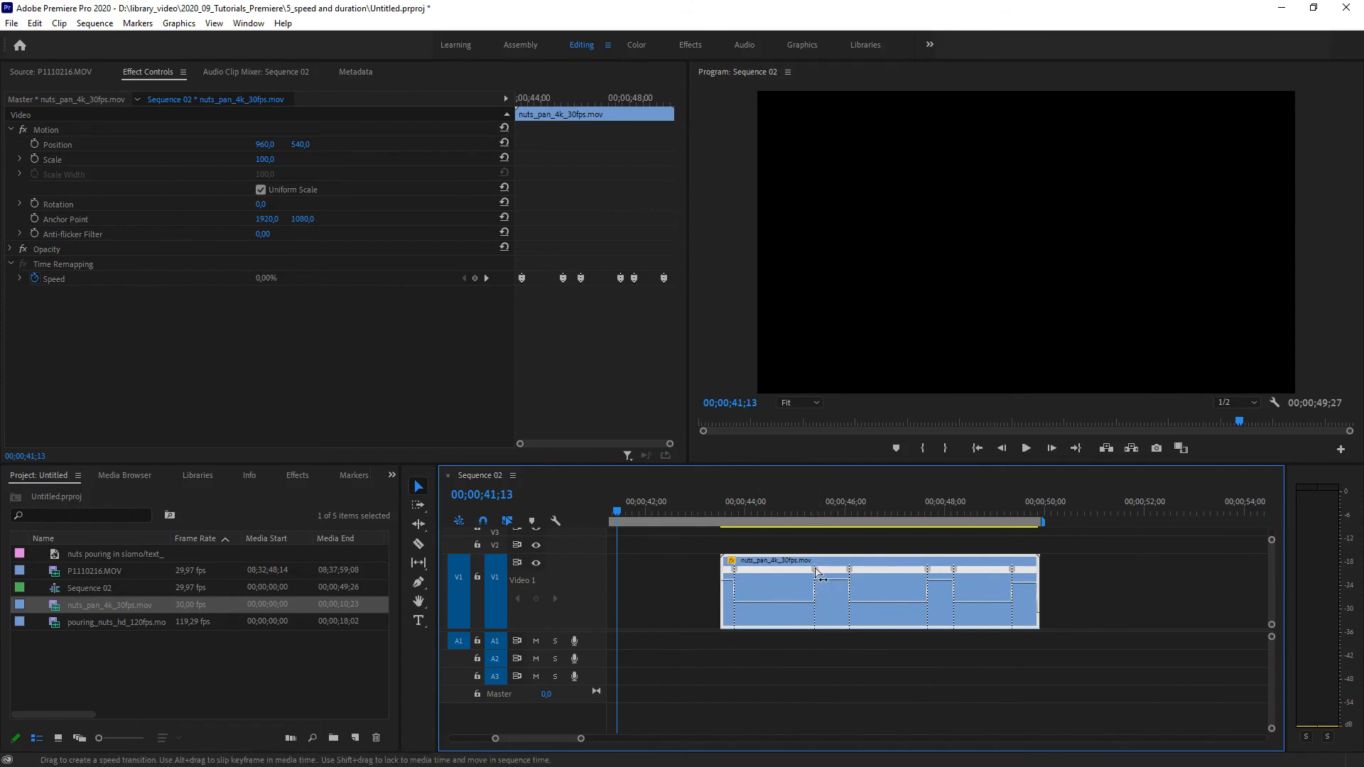
# Split all six speed keyframes on the pan clip into short ramps for gradual speed changes
pyautogui.moveTo(814, 574); pyautogui.dragTo(821, 574)
pyautogui.moveTo(850, 580); pyautogui.dragTo(853, 602)
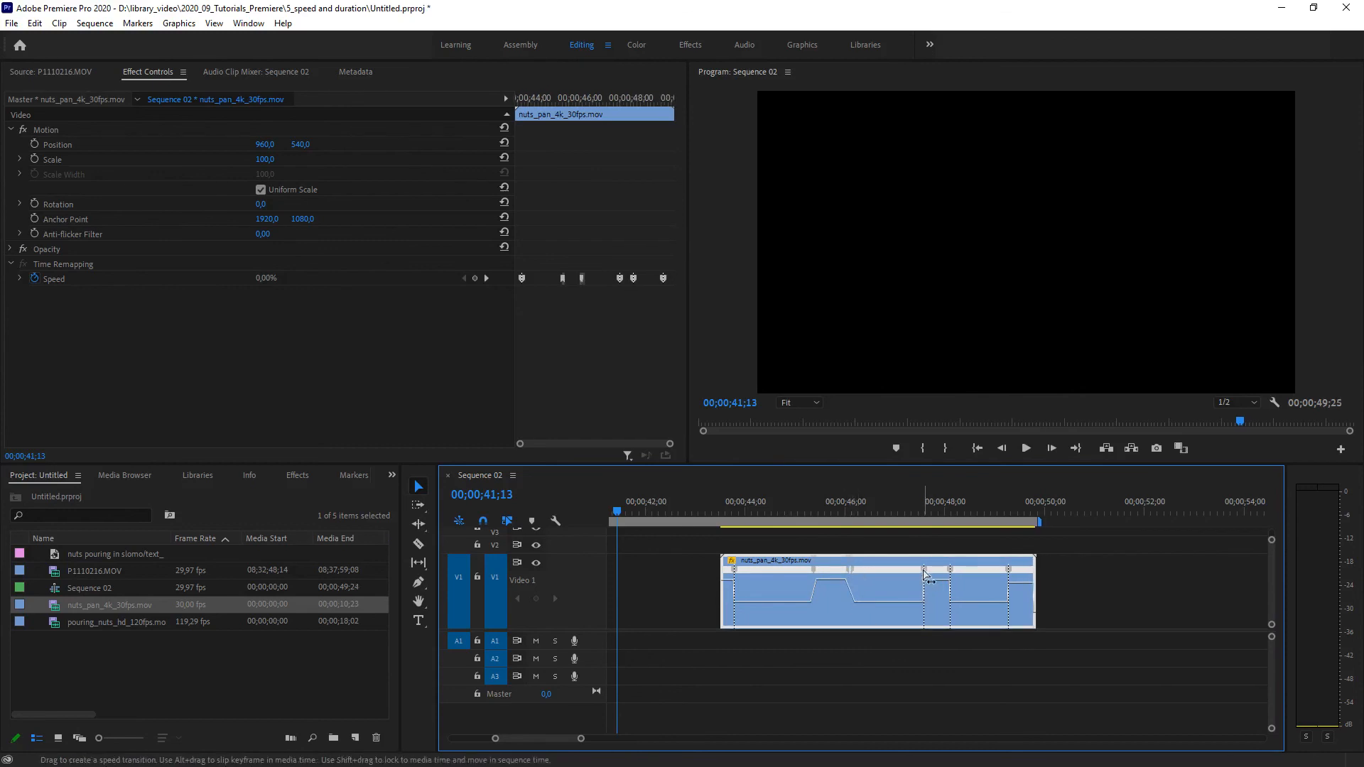
pyautogui.moveTo(926, 578); pyautogui.dragTo(927, 579)
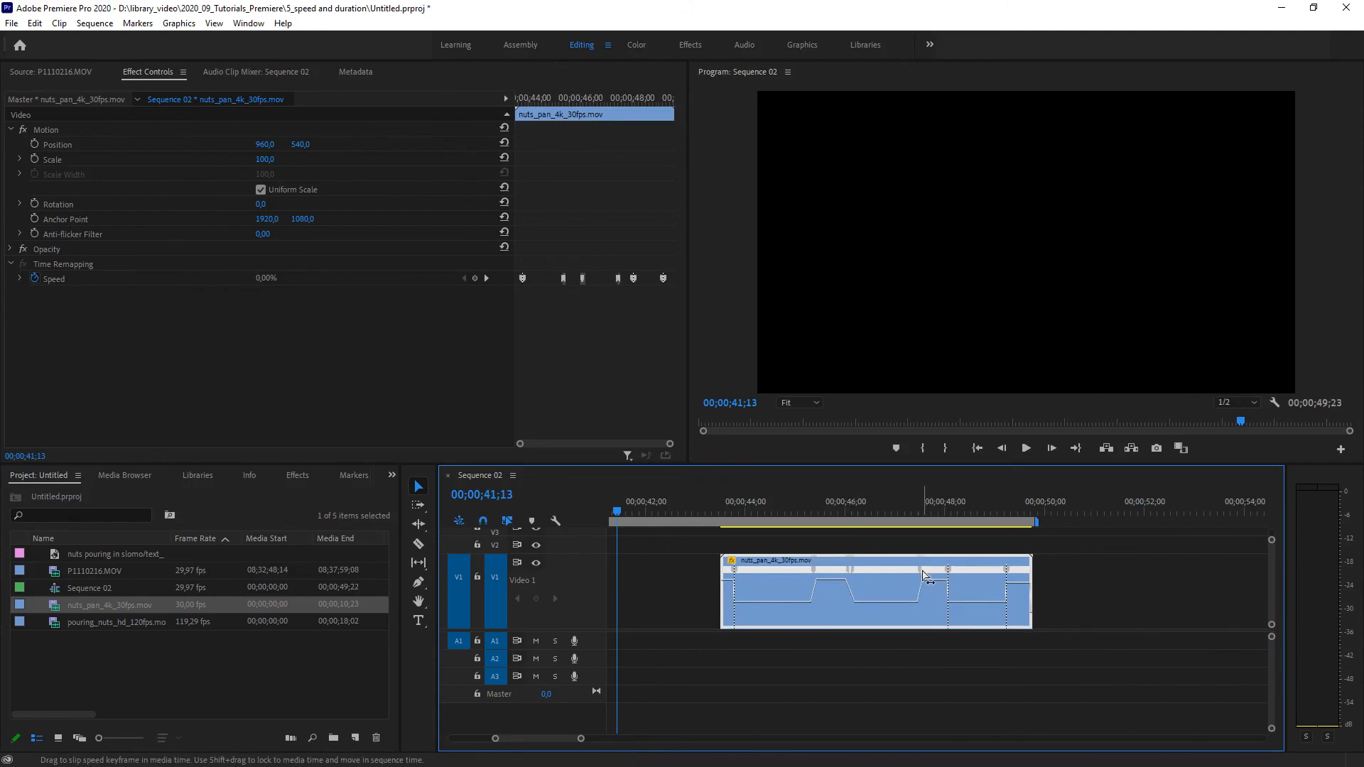
pyautogui.click(922, 594)
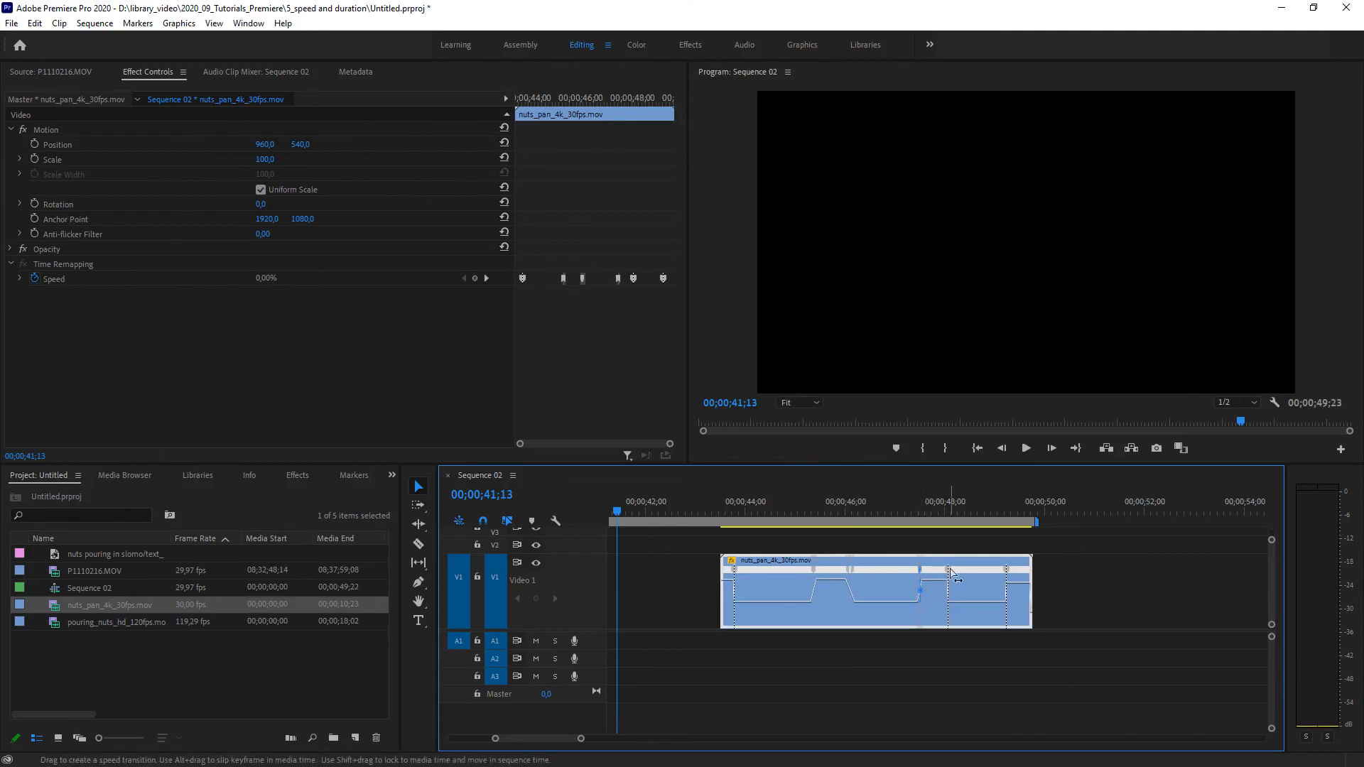
pyautogui.moveTo(946, 570); pyautogui.dragTo(1006, 571)
pyautogui.moveTo(742, 572); pyautogui.dragTo(744, 572)
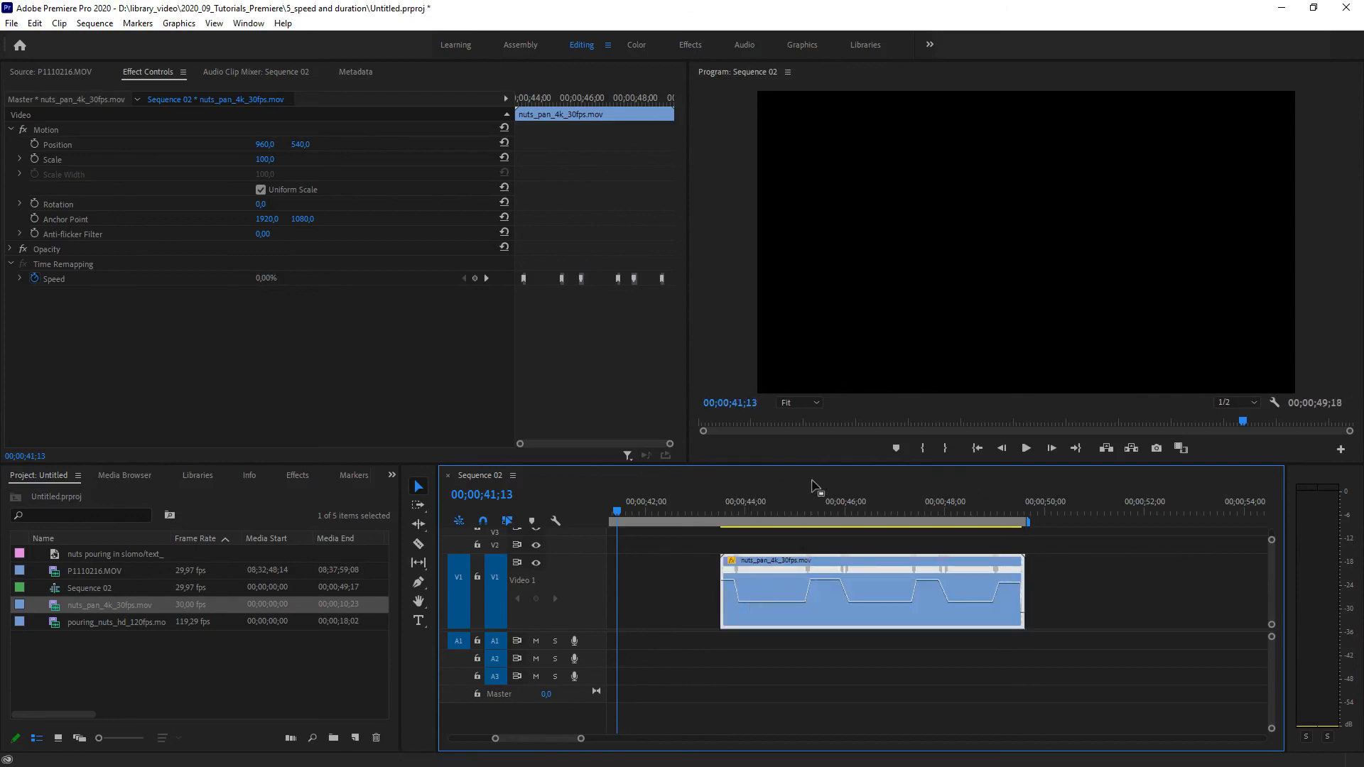
# Play the opening of the sequence briefly and move the playhead to the pan clip at 00;00;44;21
pyautogui.click(1025, 448)
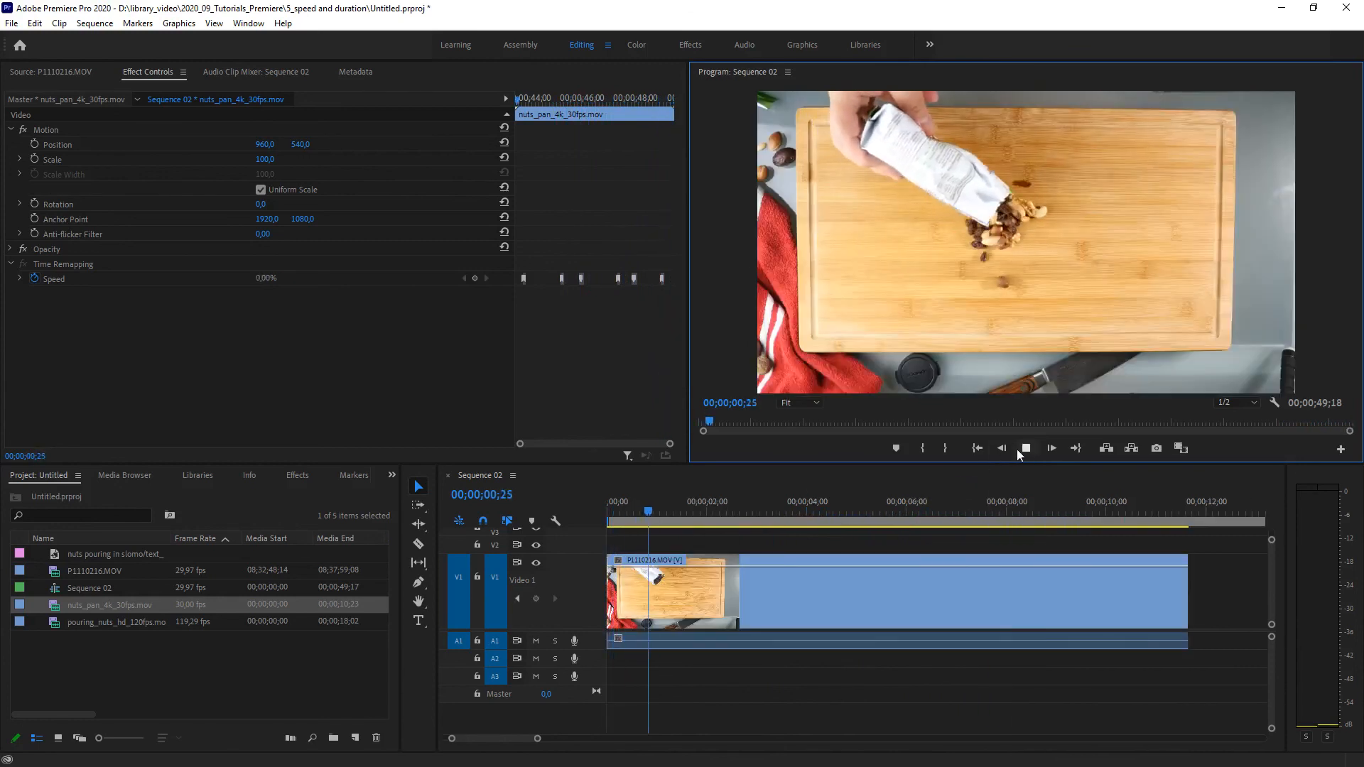
pyautogui.click(1024, 448)
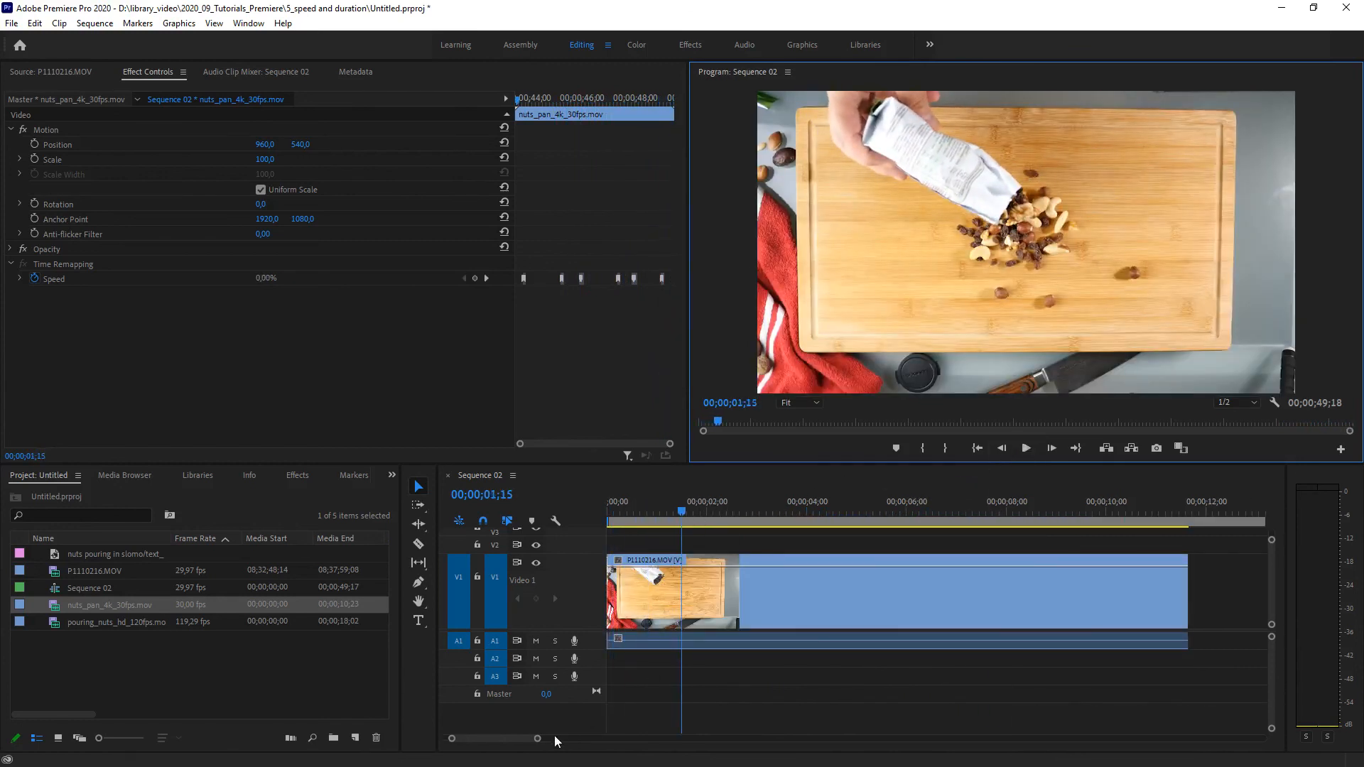
pyautogui.moveTo(537, 738); pyautogui.dragTo(705, 739)
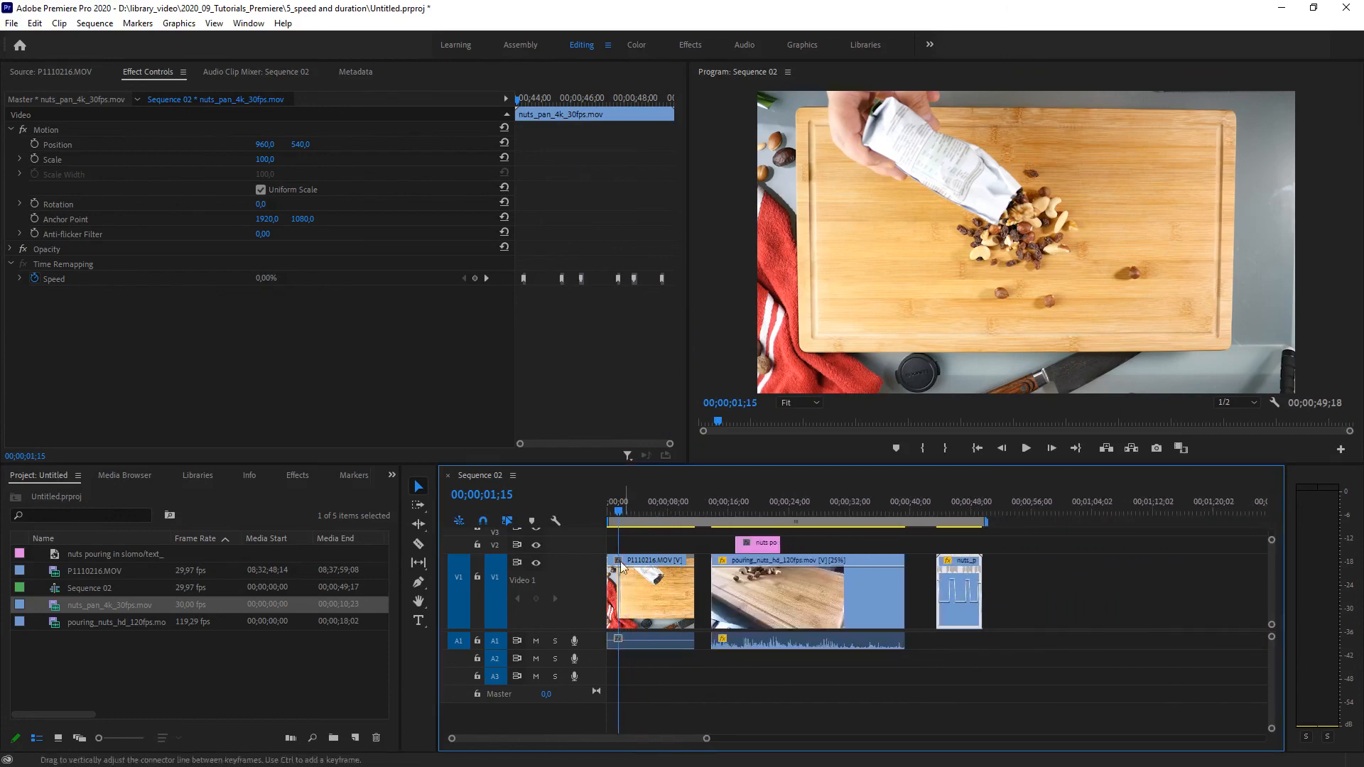
pyautogui.moveTo(785, 511); pyautogui.dragTo(945, 514)
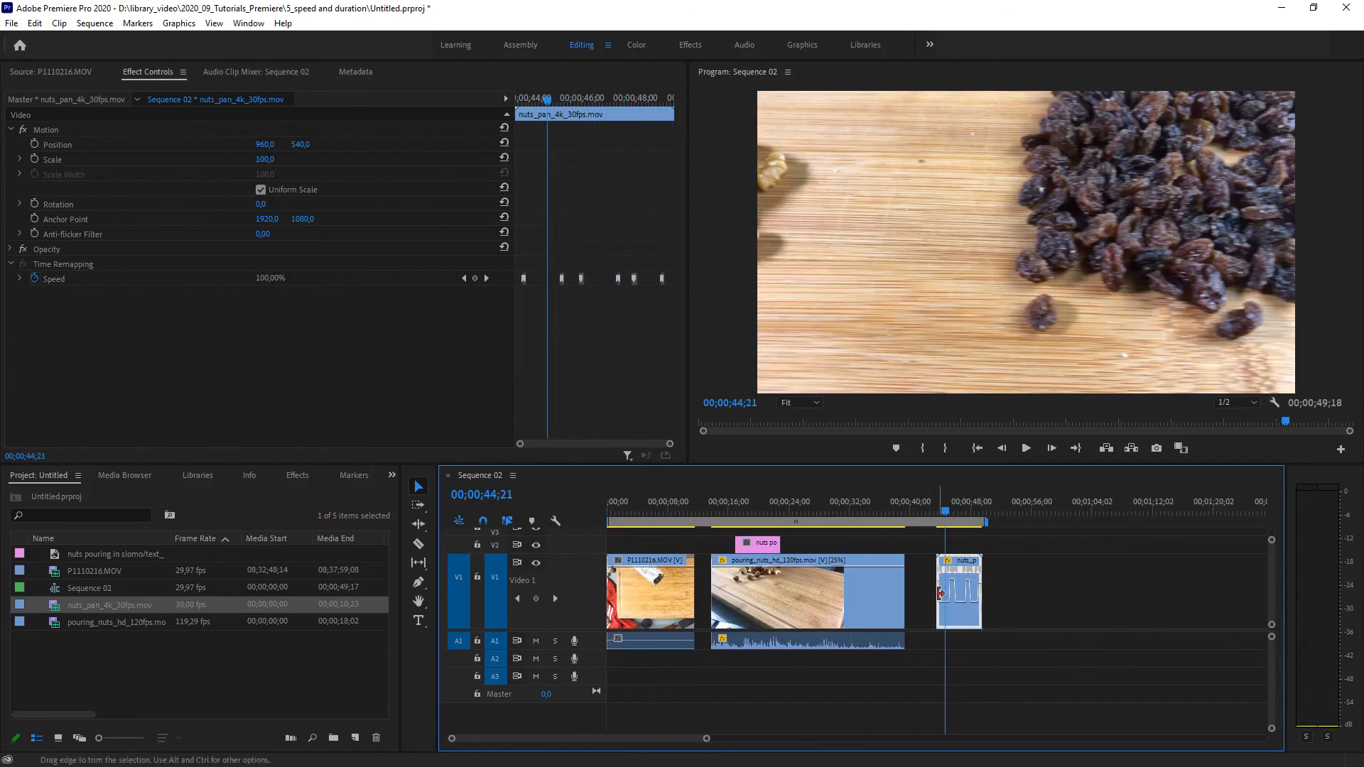
# Look up the Speed/Duration command for the pouring_nuts_hd_120fps clip without opening it
pyautogui.rightClick(811, 607)
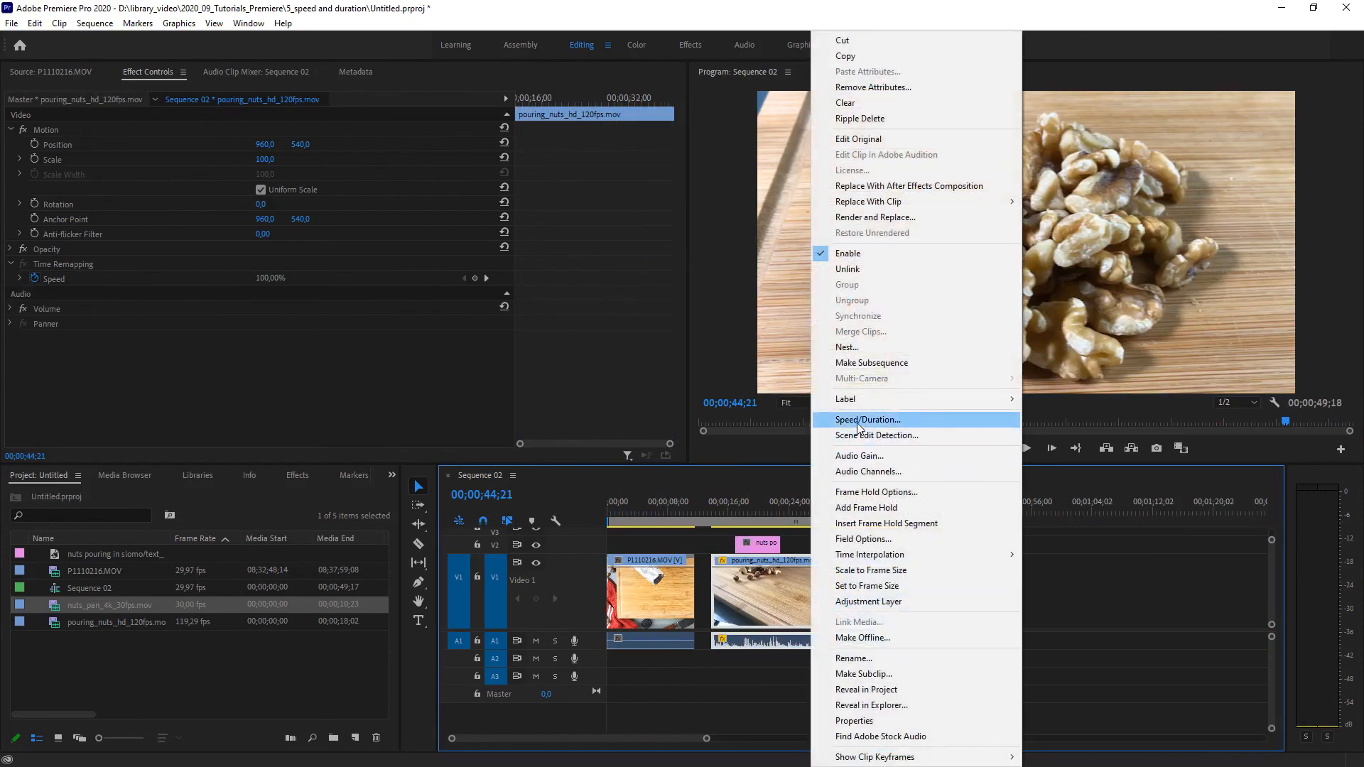
pyautogui.click(1047, 9)
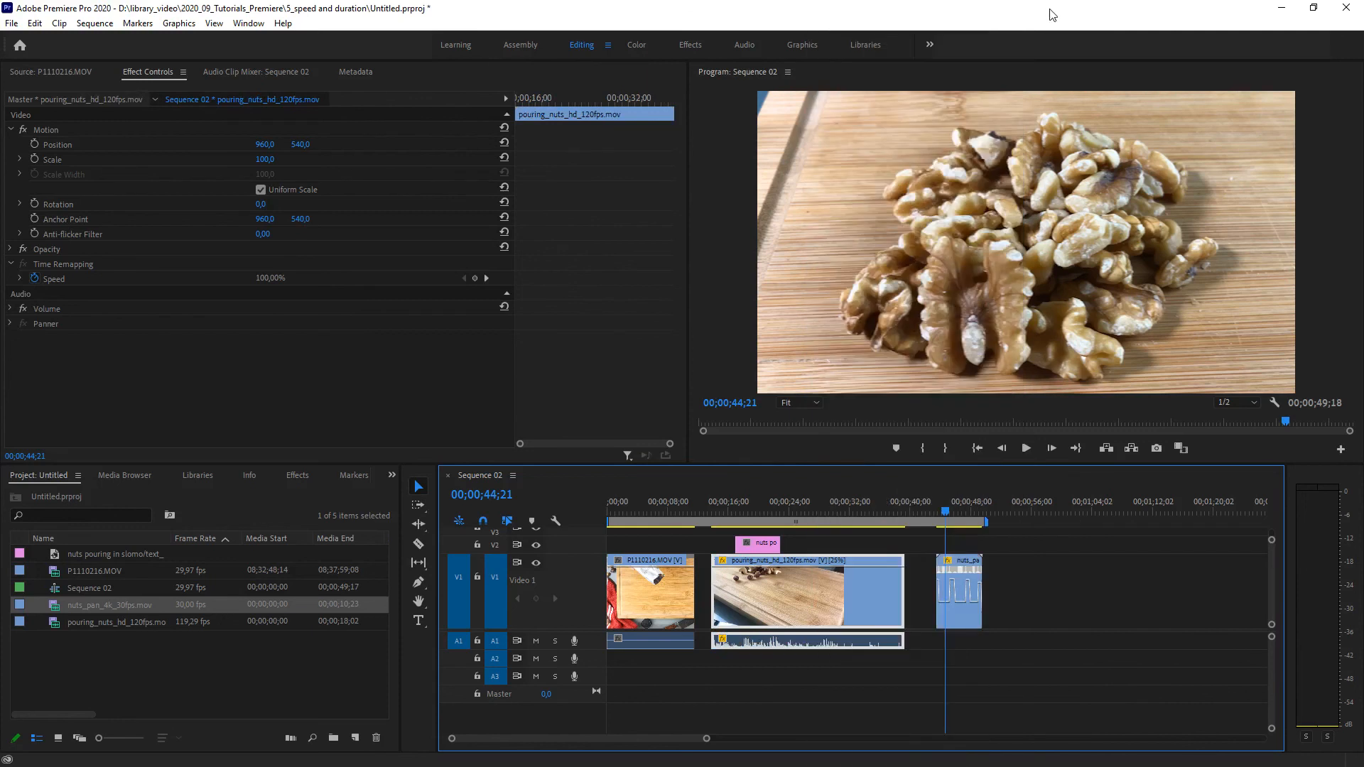
# Check the pan clip's Time Remapping Speed option and expand its Speed property to show the velocity graph
pyautogui.click(956, 613)
pyautogui.click(948, 562)
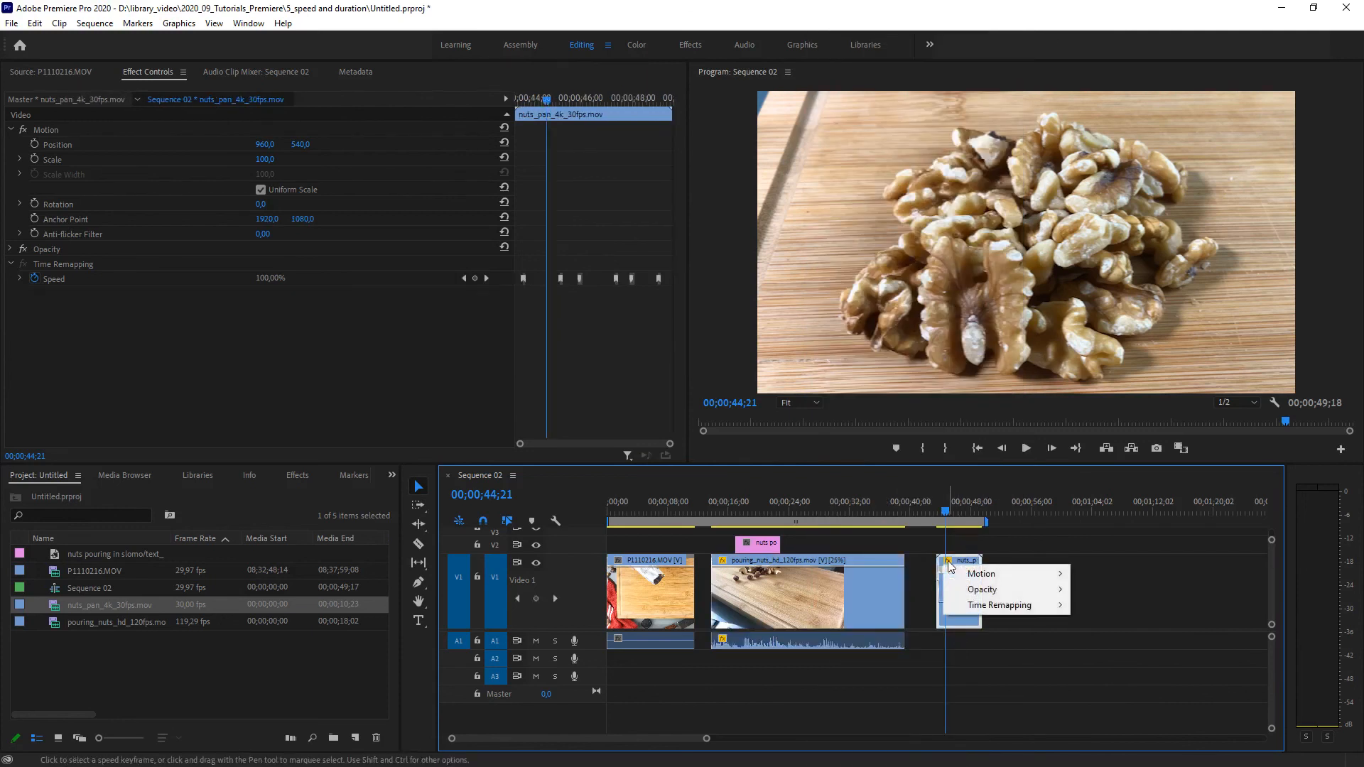
pyautogui.moveTo(1002, 605)
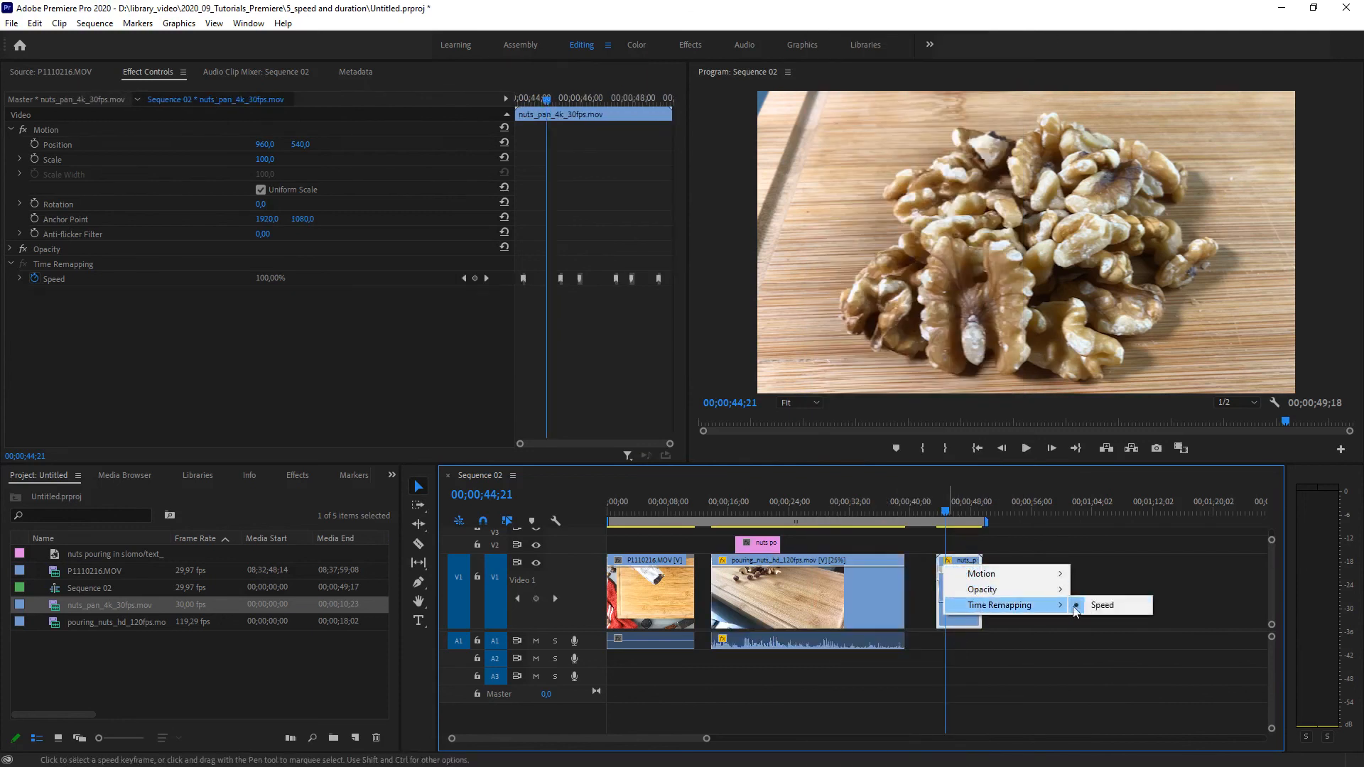
pyautogui.click(405, 377)
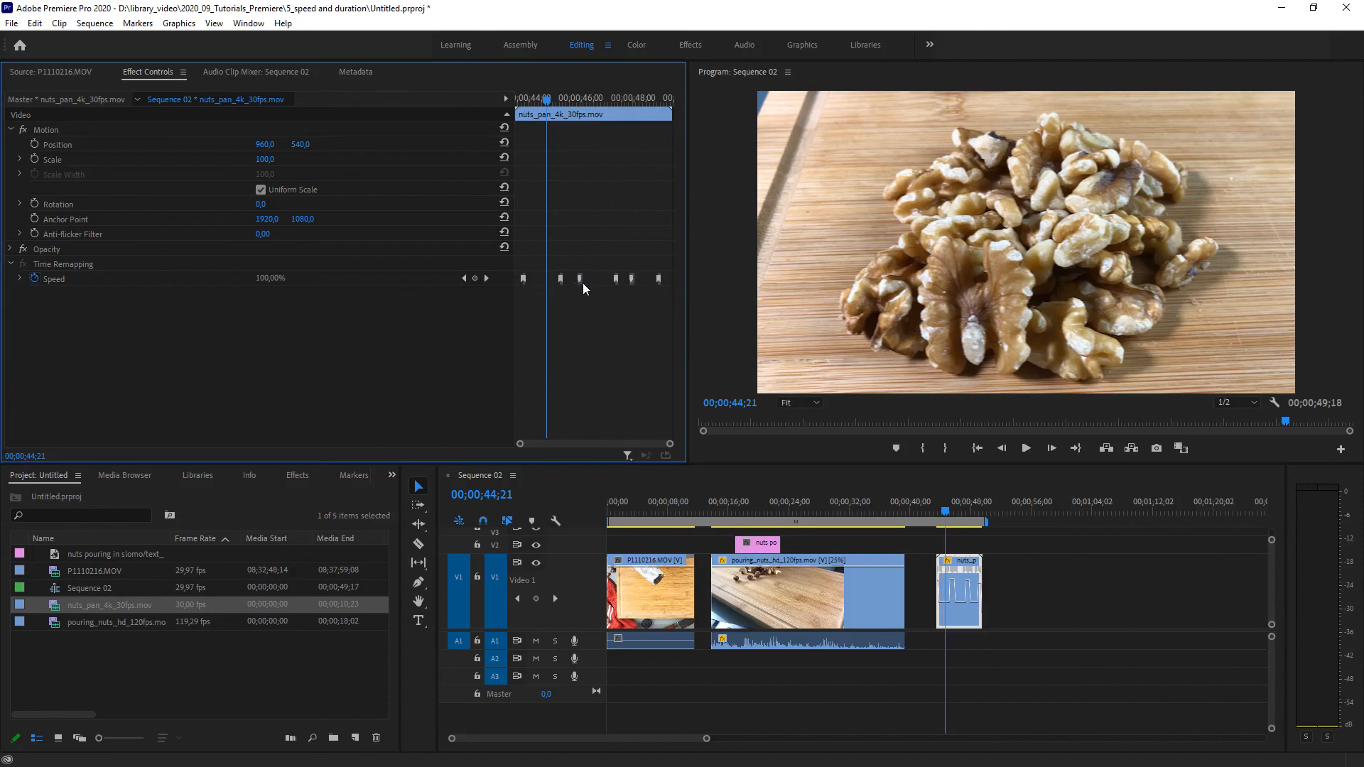
pyautogui.click(19, 280)
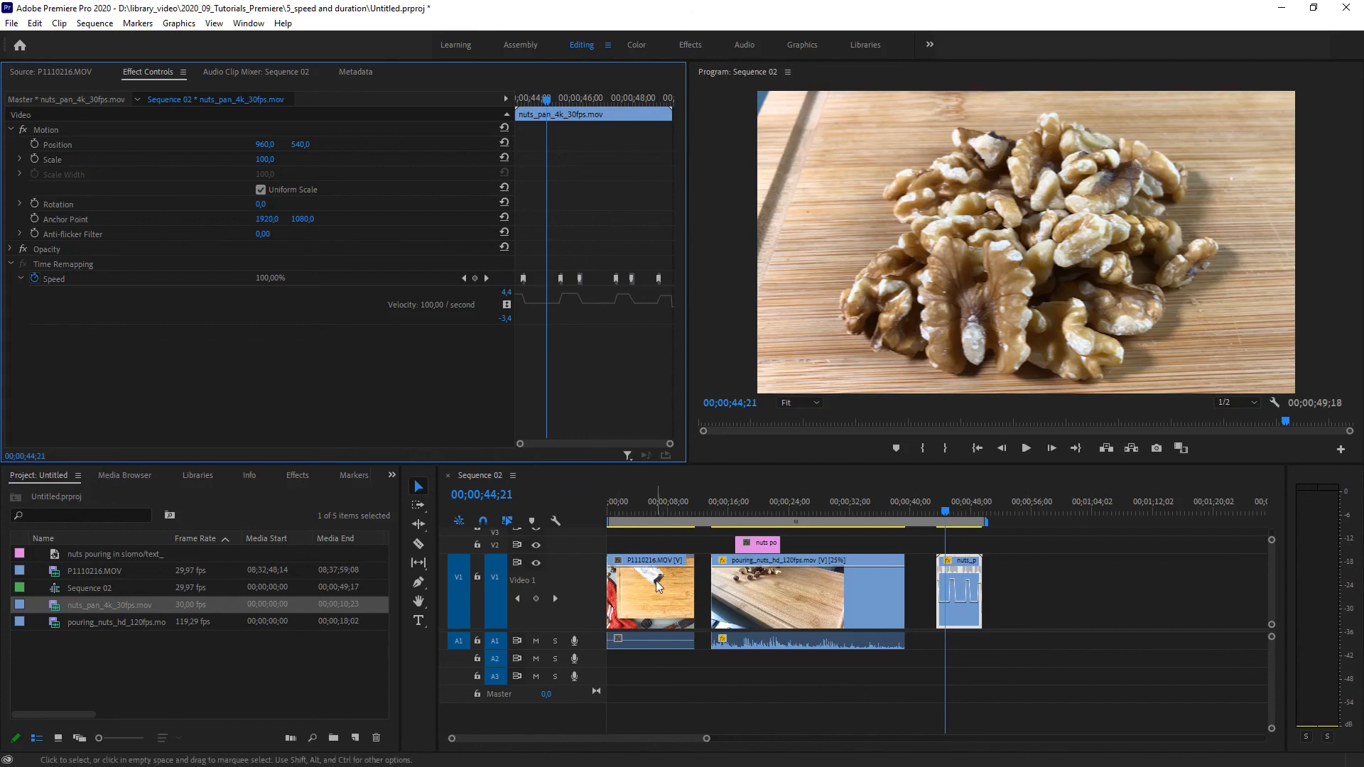
# View the Speed/Duration settings of the text element clip on V2 and close them without changes
pyautogui.moveTo(656, 581)
pyautogui.click(756, 544)
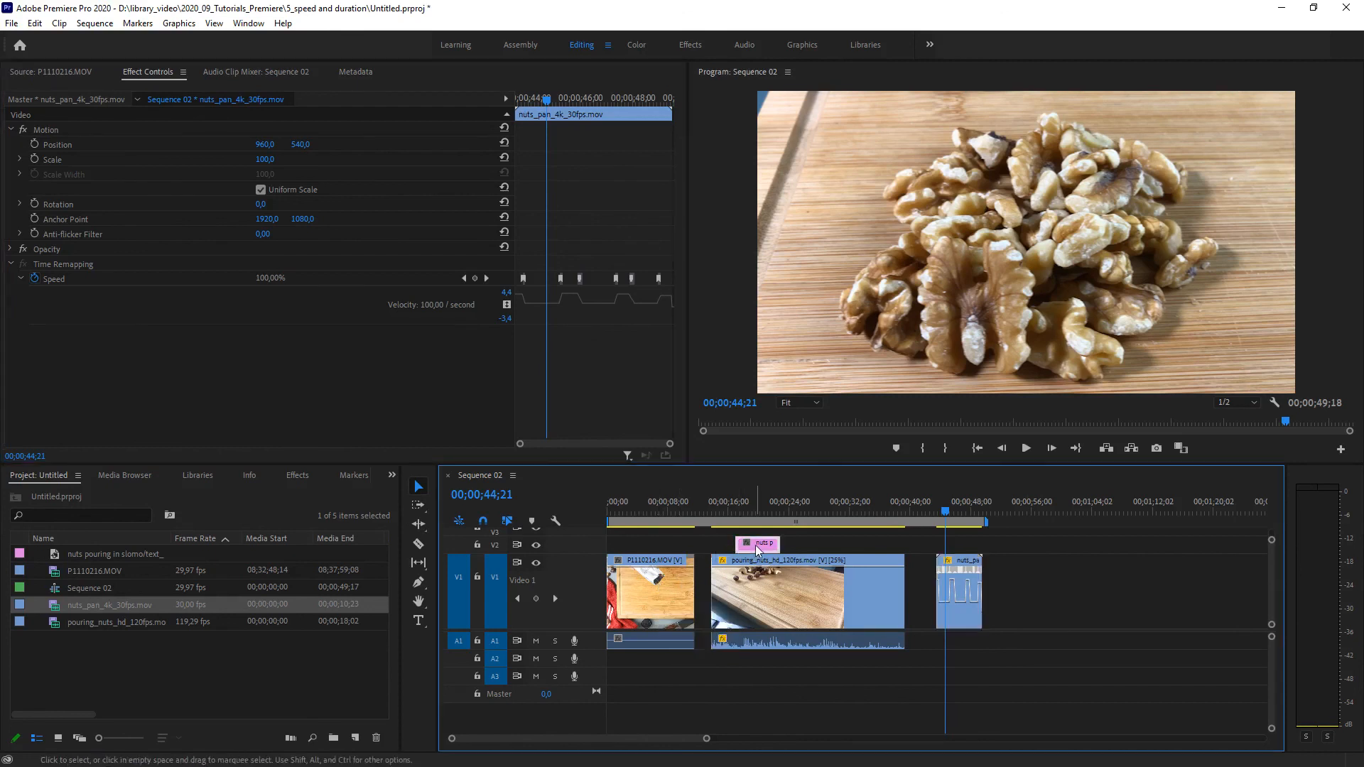
pyautogui.rightClick(758, 550)
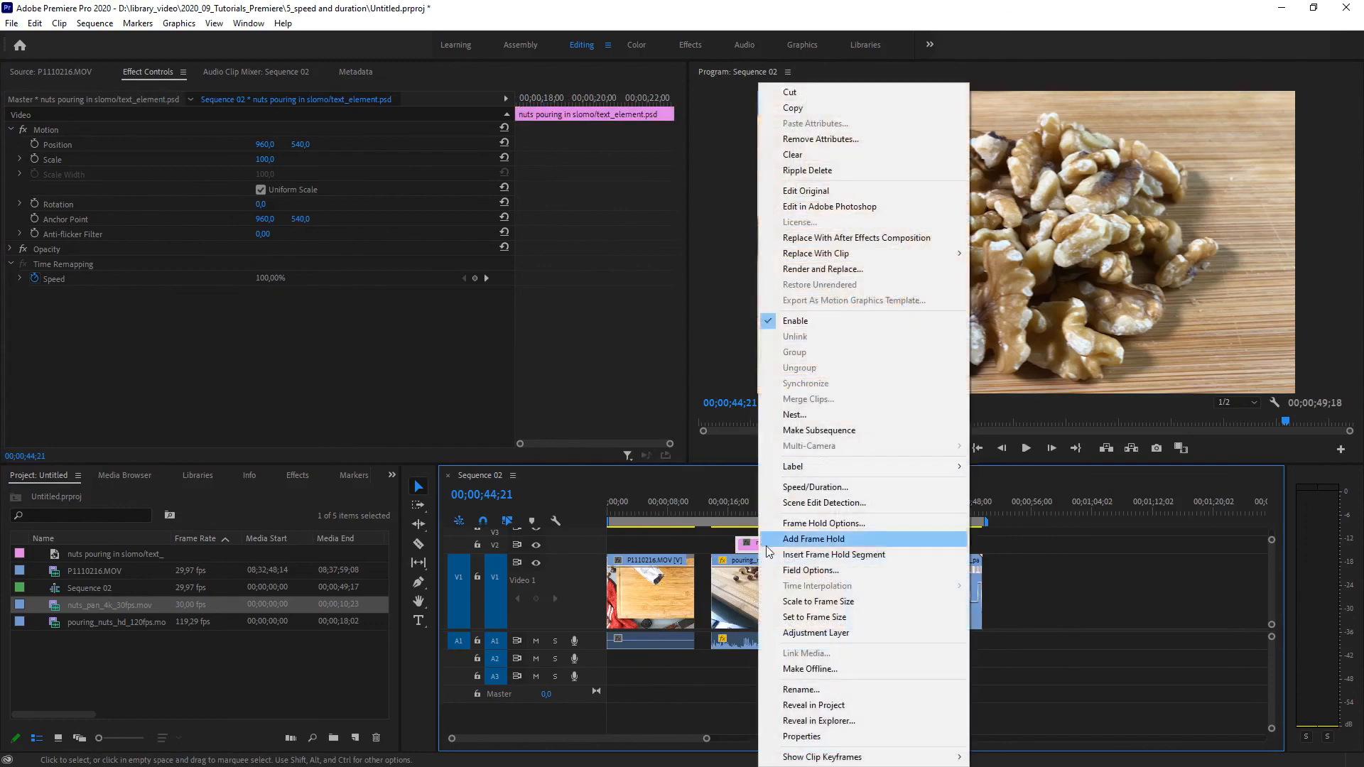
pyautogui.click(810, 487)
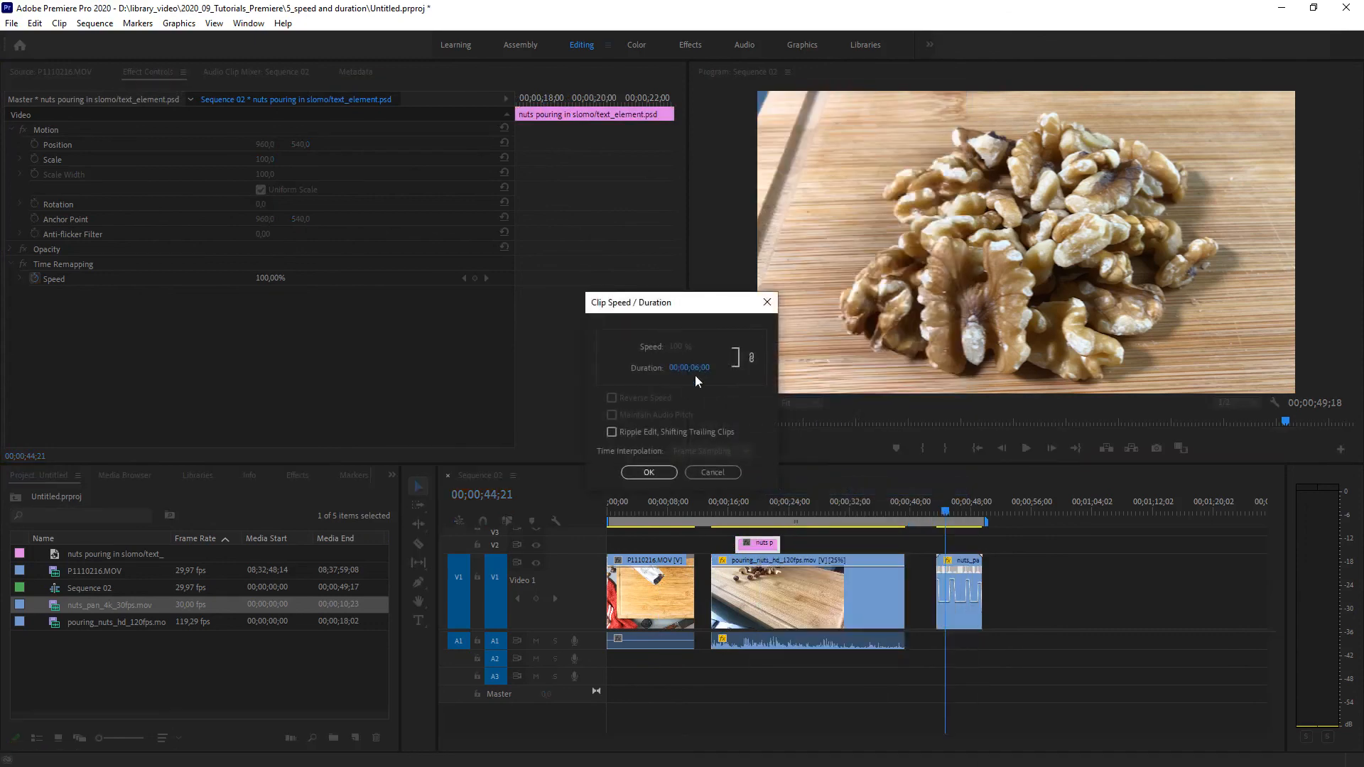
pyautogui.click(709, 473)
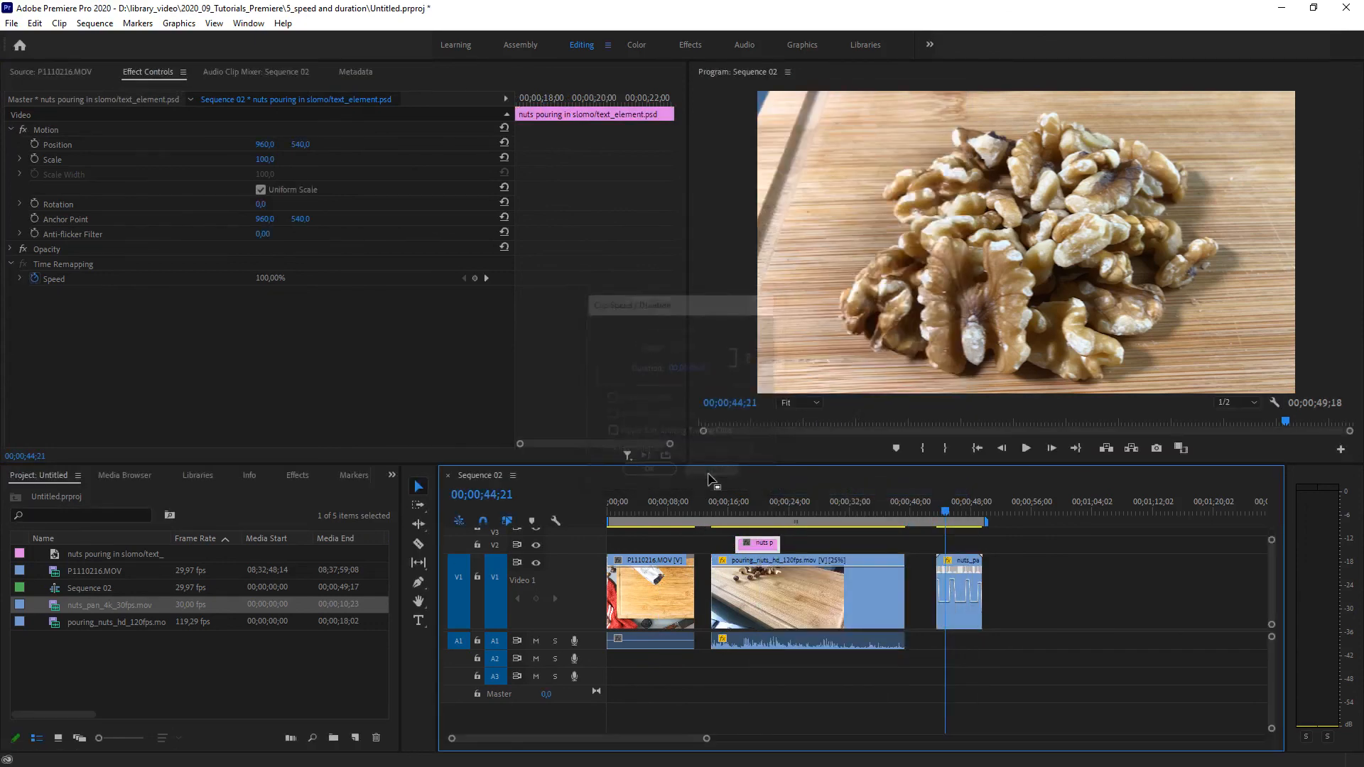